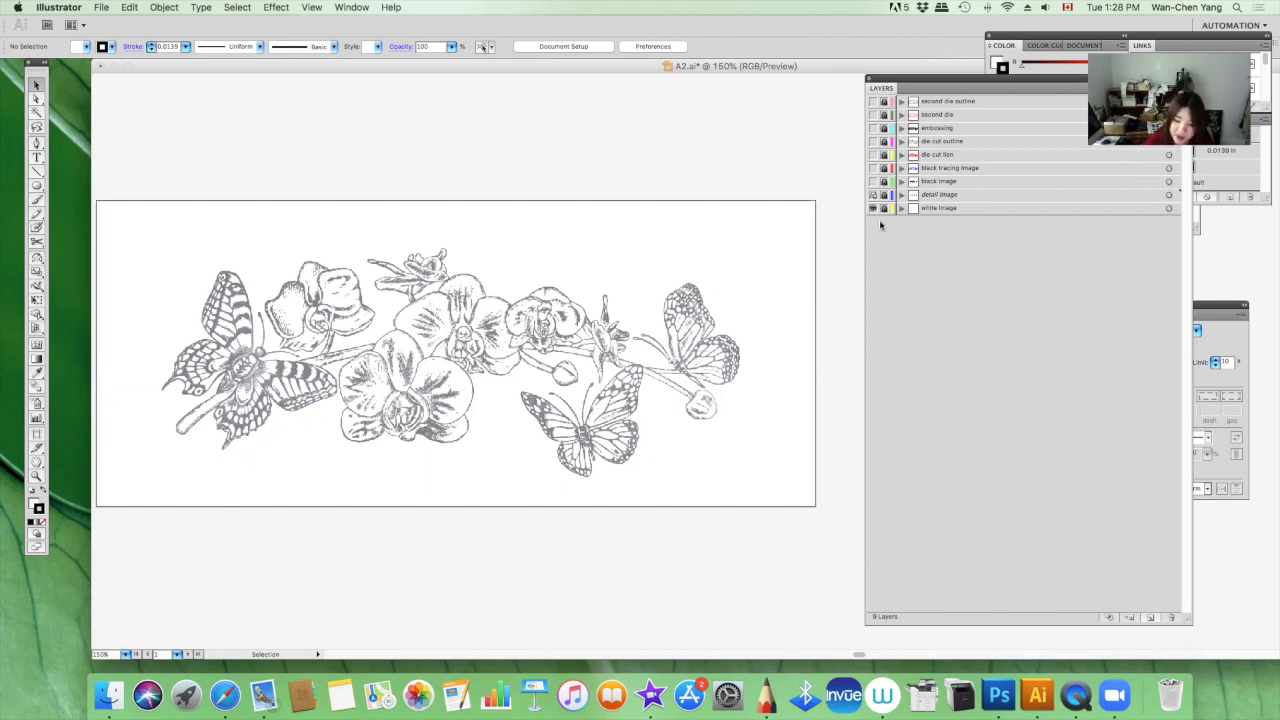
# Step: Check the black image layer and hide it again, leaving the black tracing image layer shown over the detail image
pyautogui.click(872, 181)
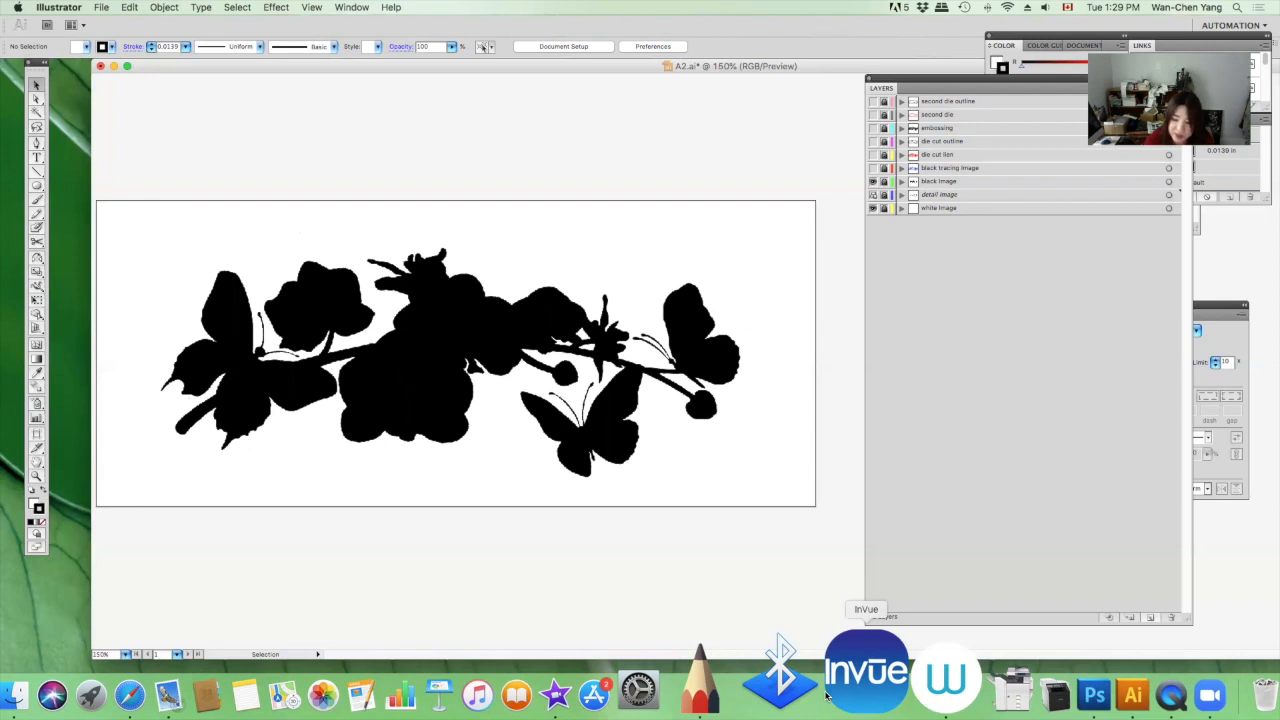
pyautogui.click(873, 168)
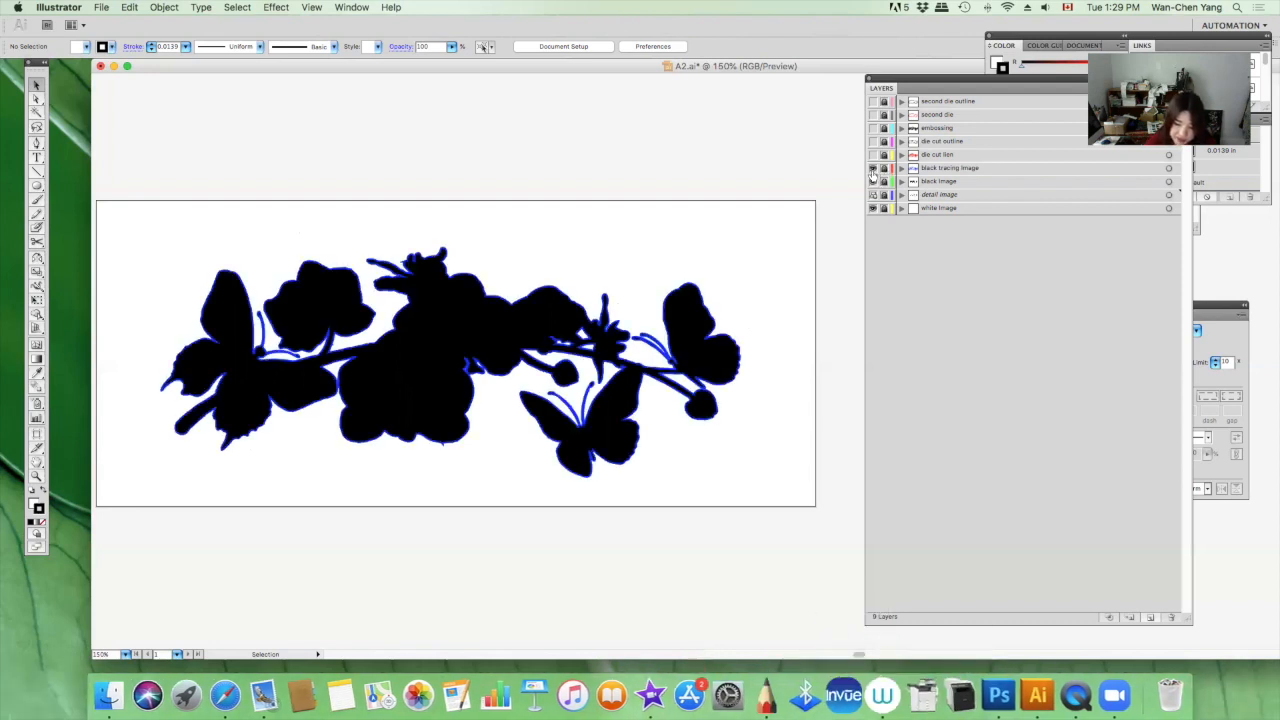
pyautogui.click(873, 182)
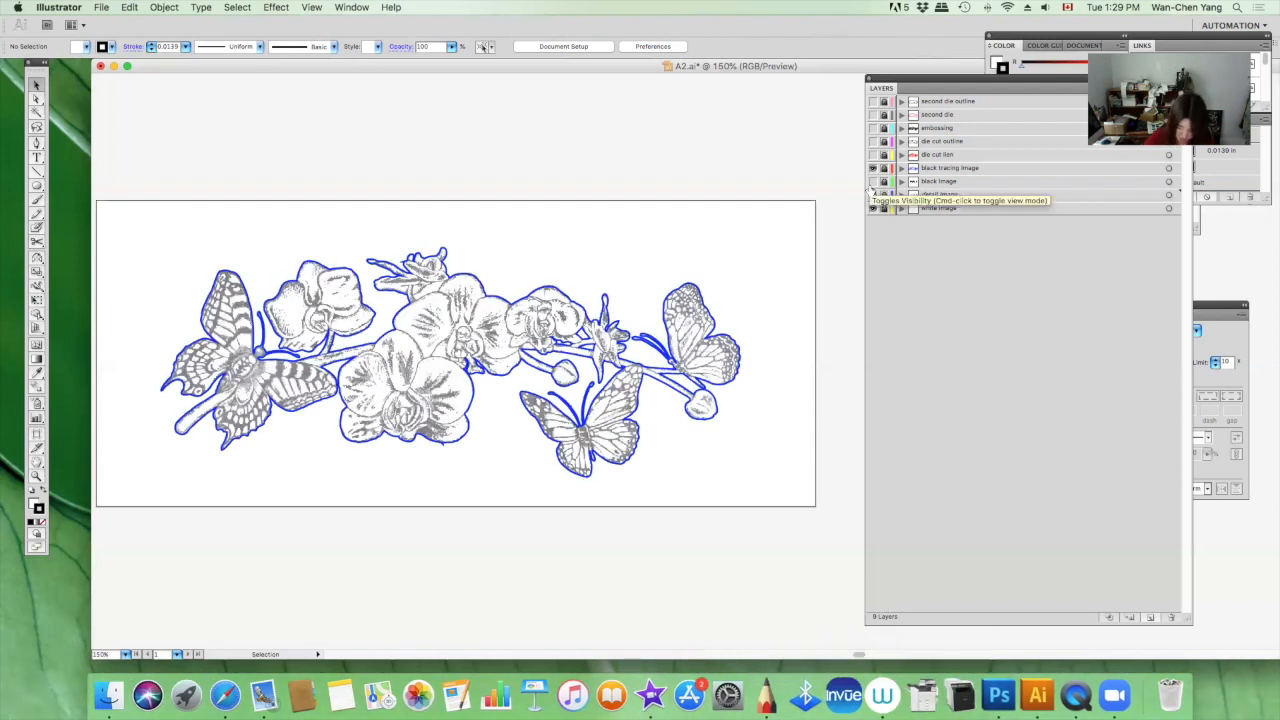
pyautogui.press('super+equal')
pyautogui.press('super+equal')
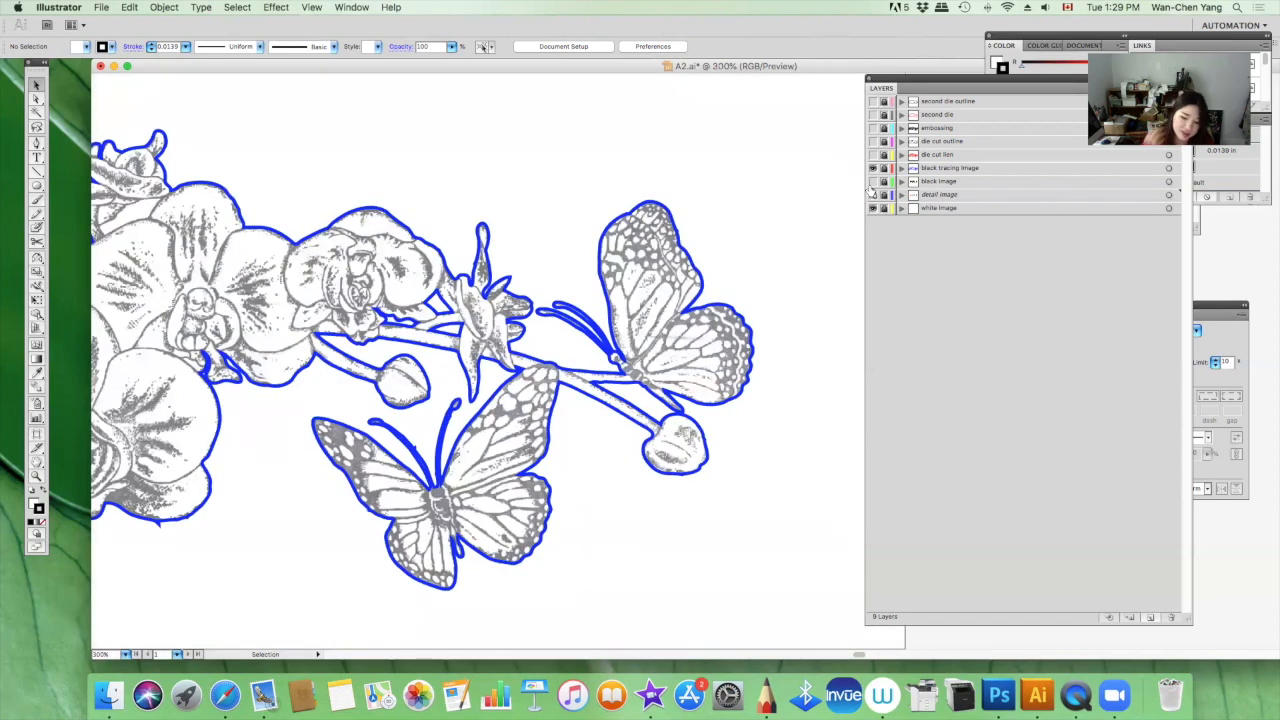
pyautogui.hscroll(-10, 360, 382)
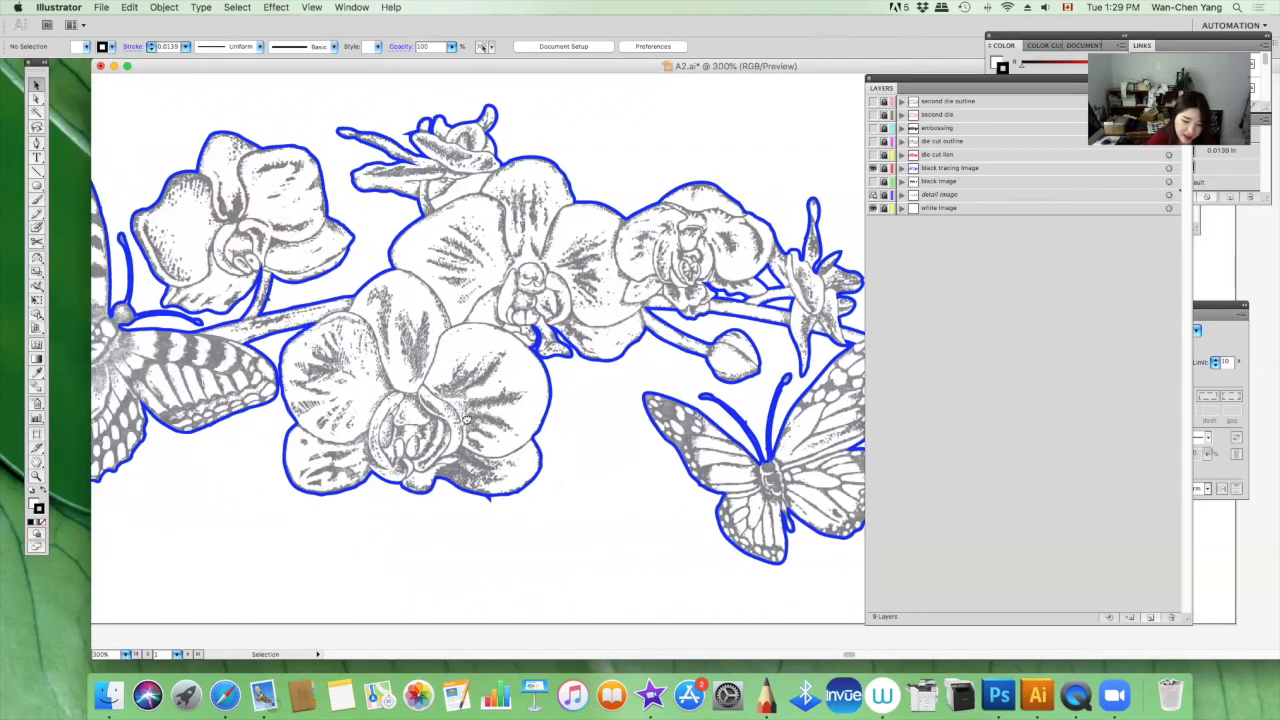
pyautogui.moveTo(526, 438); pyautogui.dragTo(523, 438)
# Step: Hide the detail image layer to leave only the blue tracing outline on the white artboard
pyautogui.click(872, 194)
pyautogui.press('super+minus')
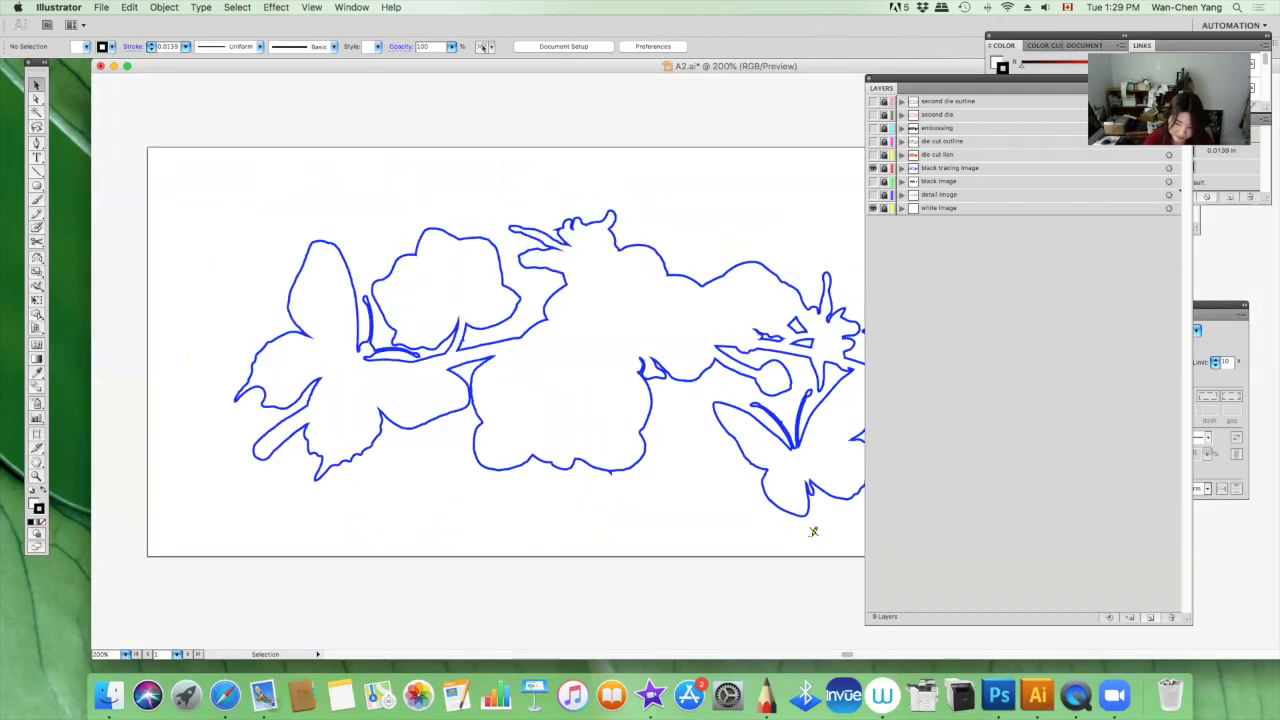
pyautogui.press('super+minus')
pyautogui.hscroll(2, 607, 406)
pyautogui.hscroll(2, 607, 406)
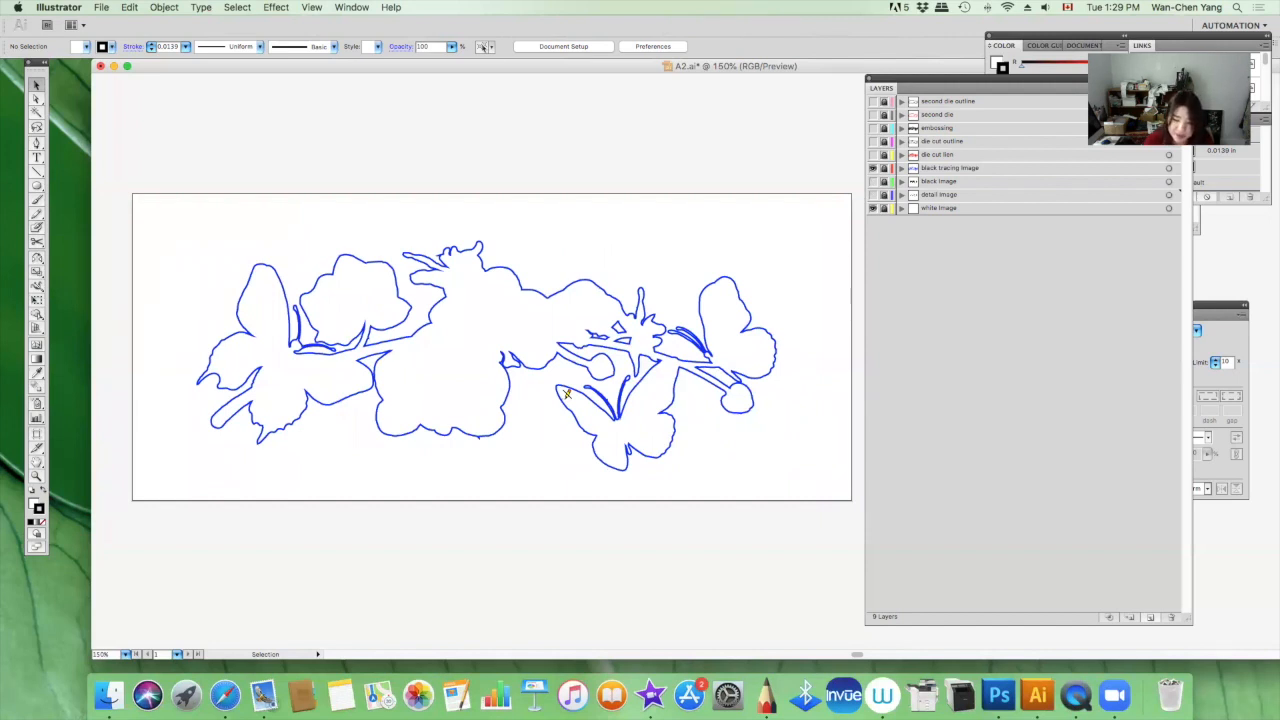
# Step: Preview the second die outline and second die layers one after the other over the tracing, hiding each again
pyautogui.click(872, 101)
pyautogui.click(872, 101)
pyautogui.click(872, 114)
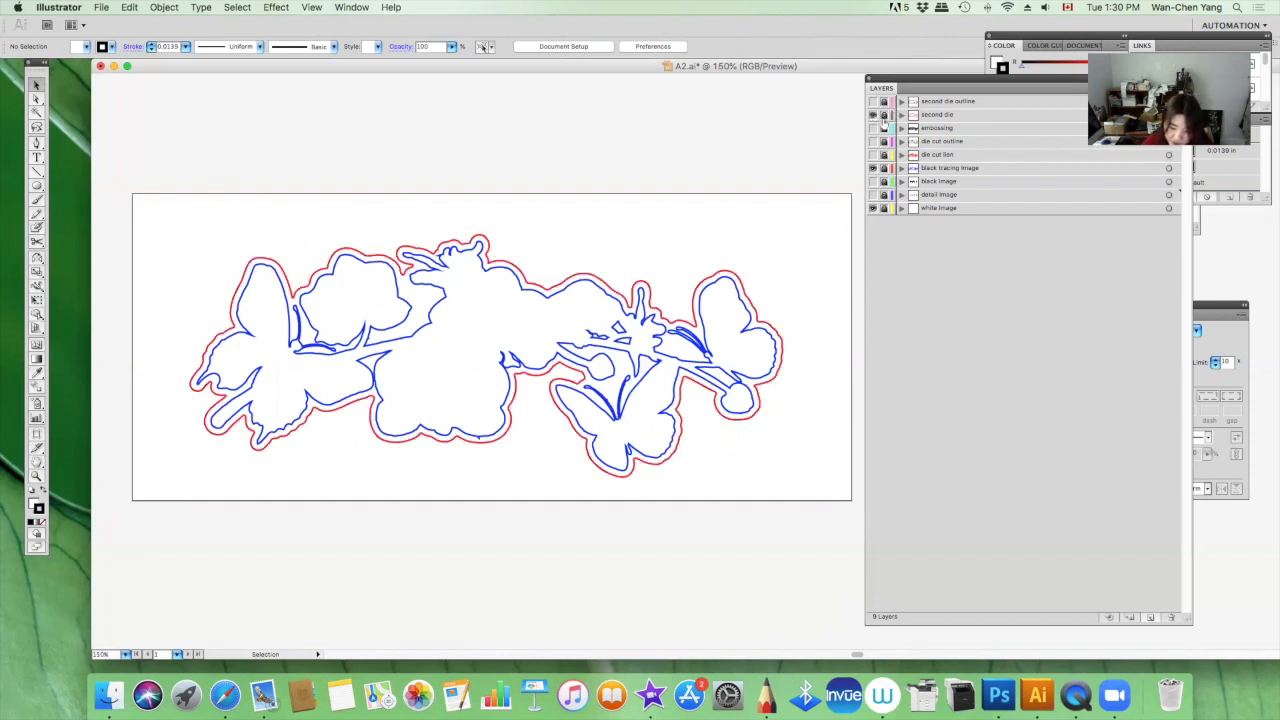
pyautogui.click(873, 114)
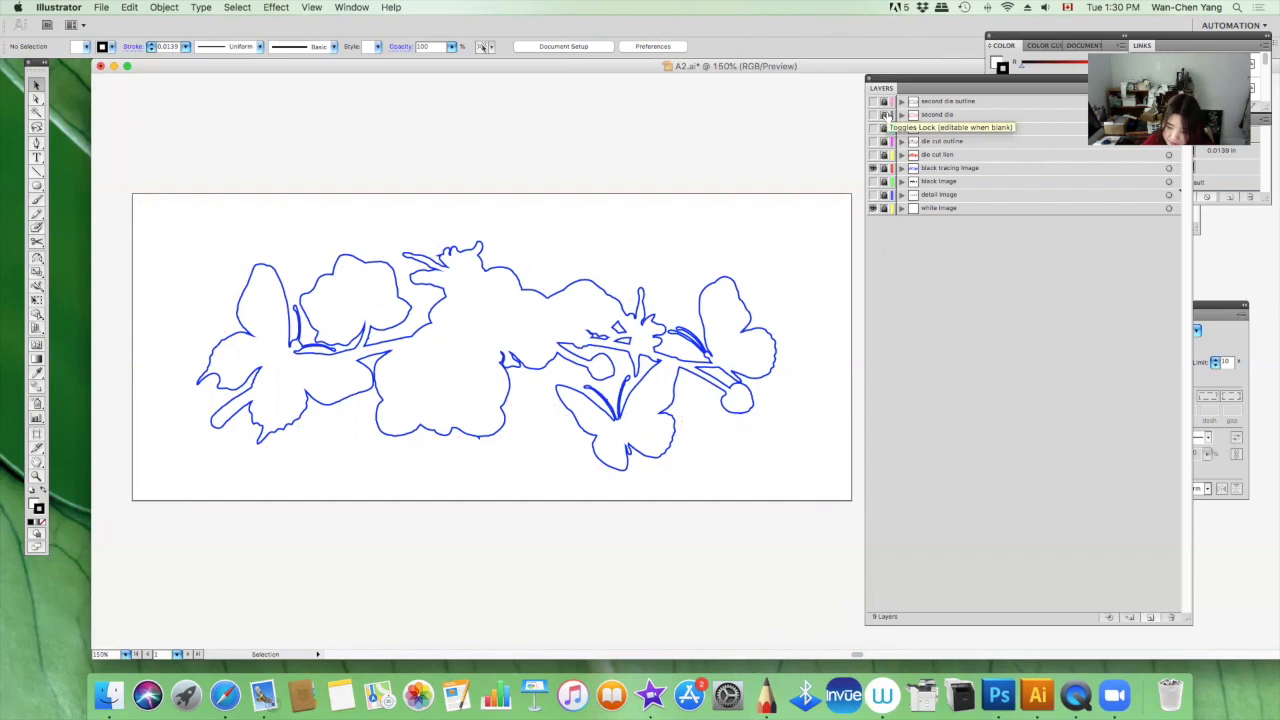
# Step: Show and unlock the die cut lien layer and move its red artwork up off the blue tracing
pyautogui.click(872, 154)
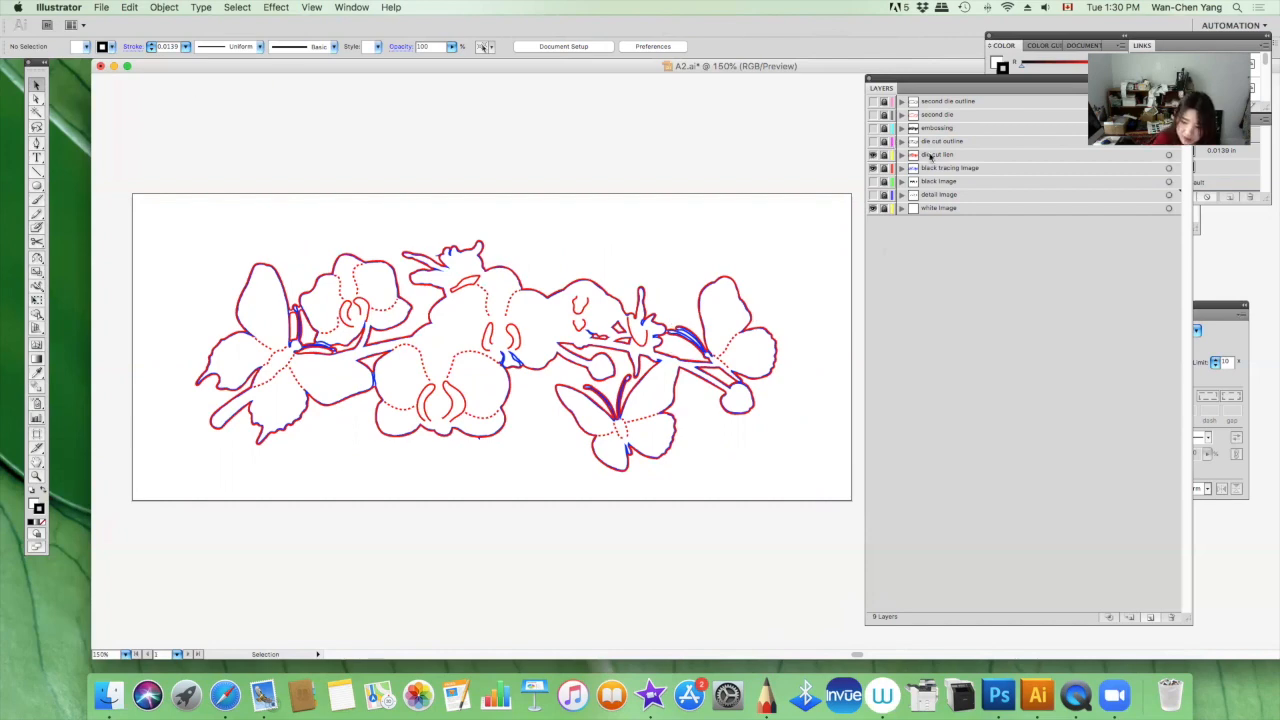
pyautogui.click(884, 155)
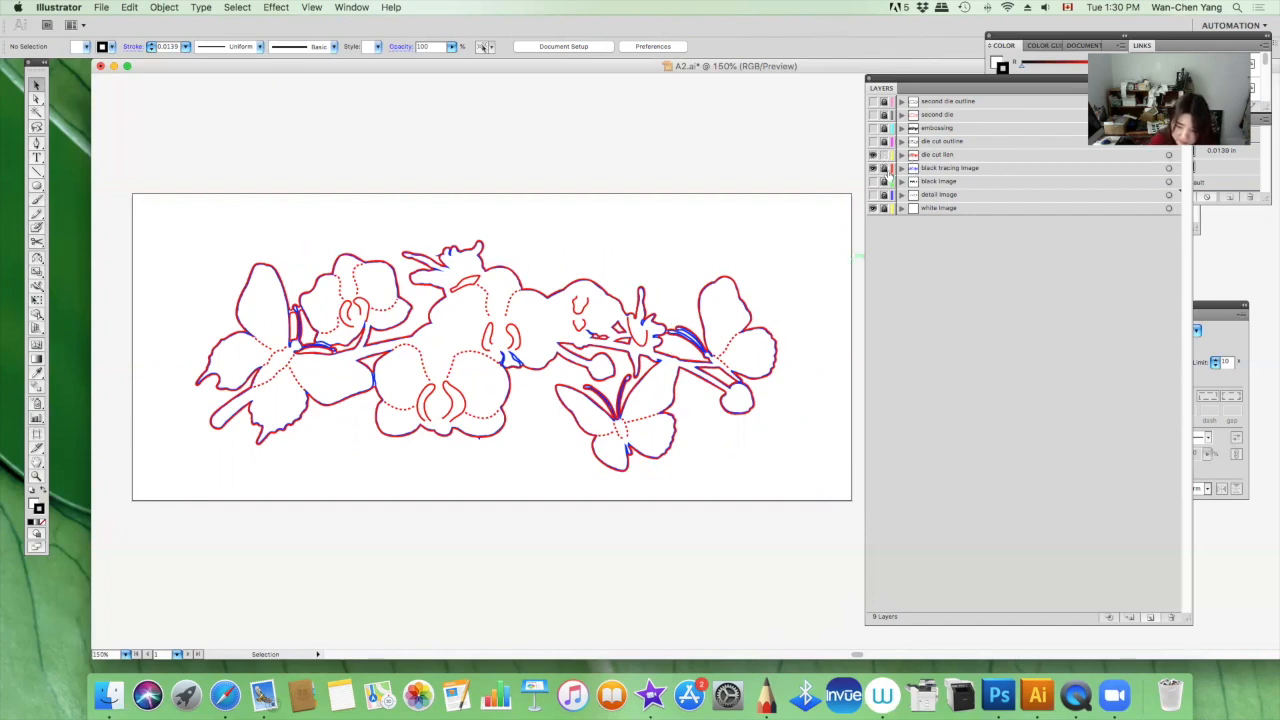
pyautogui.moveTo(757, 310); pyautogui.dragTo(758, 182)
pyautogui.click(823, 310)
# Step: Unlock the black tracing image layer and move its blue outline down, clear below the red die cut artwork
pyautogui.click(884, 168)
pyautogui.click(945, 168)
pyautogui.click(743, 395)
pyautogui.moveTo(741, 401); pyautogui.dragTo(754, 486)
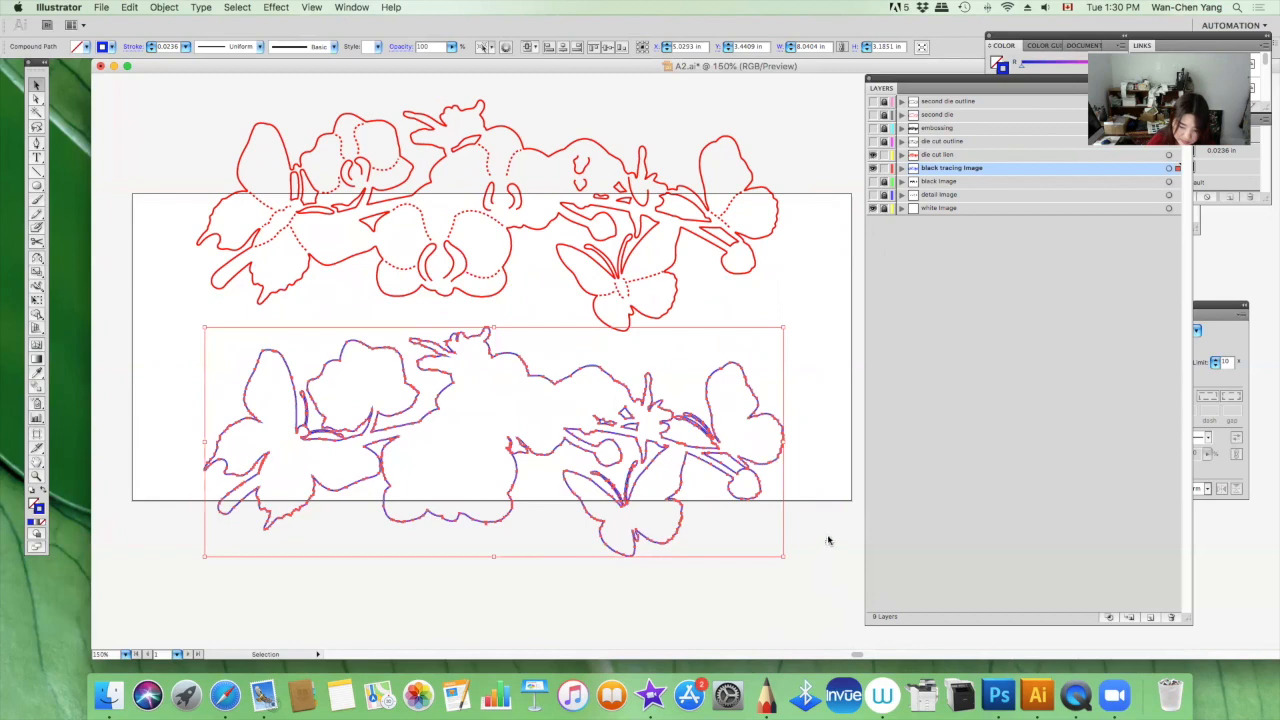
pyautogui.click(828, 541)
pyautogui.moveTo(778, 420); pyautogui.dragTo(776, 408)
pyautogui.click(800, 374)
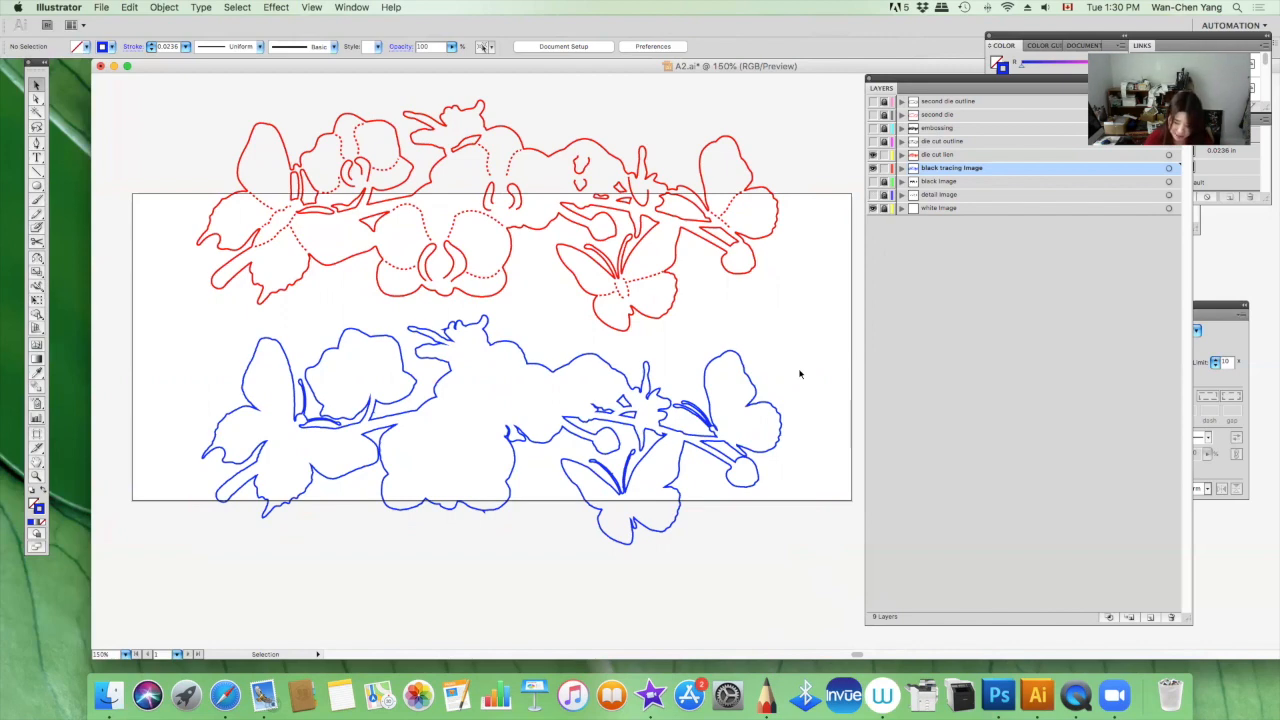
# Step: Examine the blue tracing outline up close for bumps and rough corners and compare it with the red die cut lines
pyautogui.press('super+equal')
pyautogui.press('super+equal')
pyautogui.press('super+equal')
pyautogui.press('super+equal')
pyautogui.press('super+equal')
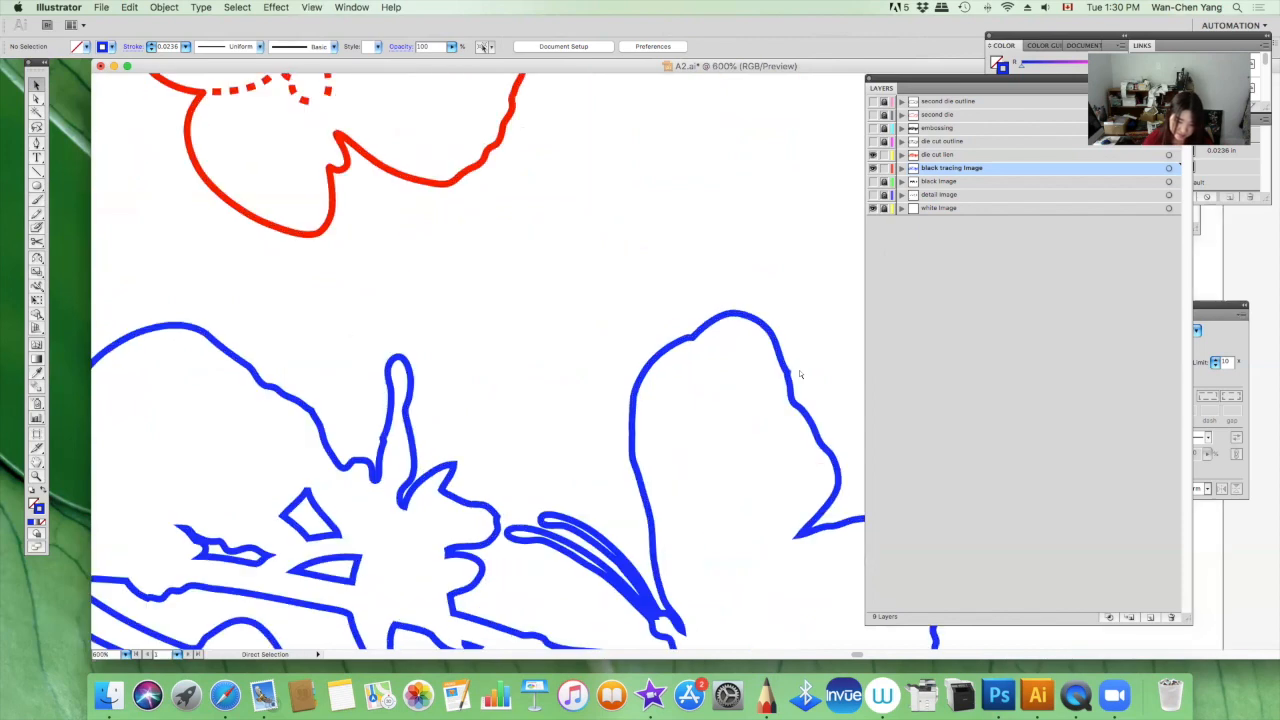
pyautogui.press('super+equal')
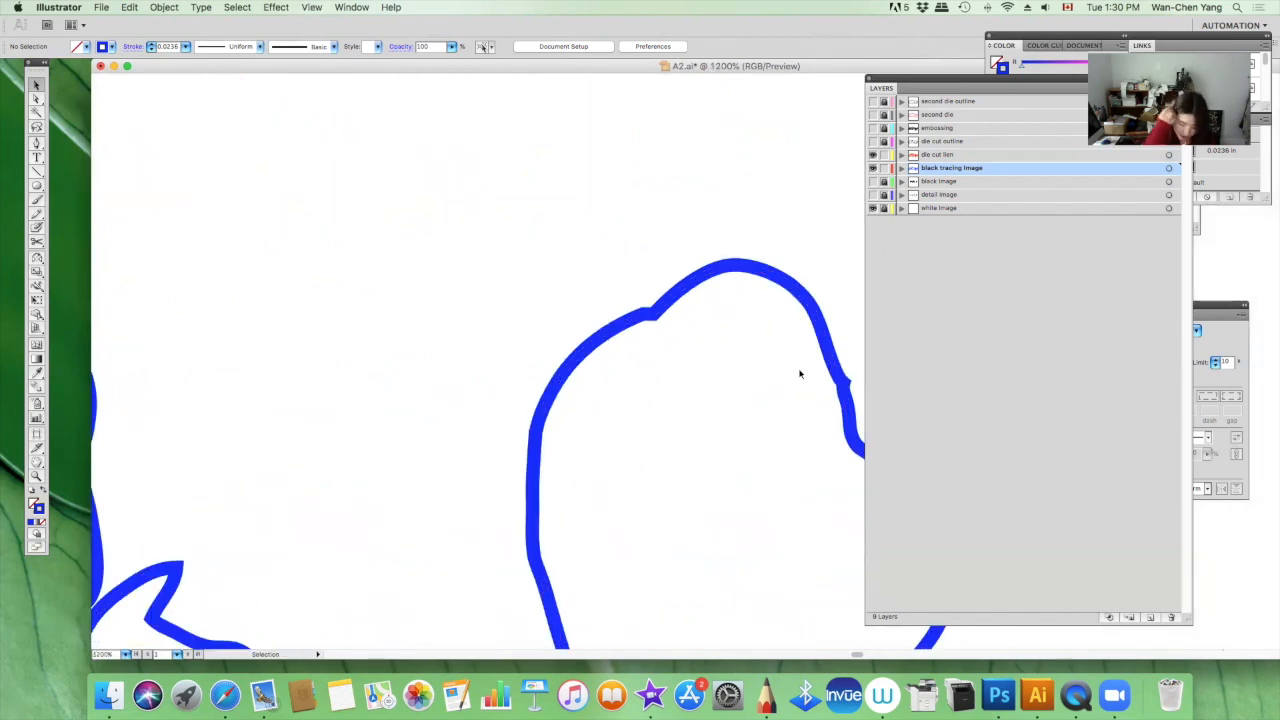
pyautogui.scroll(5, 800, 371)
pyautogui.press('super+minus')
pyautogui.press('super+minus')
pyautogui.press('super+minus')
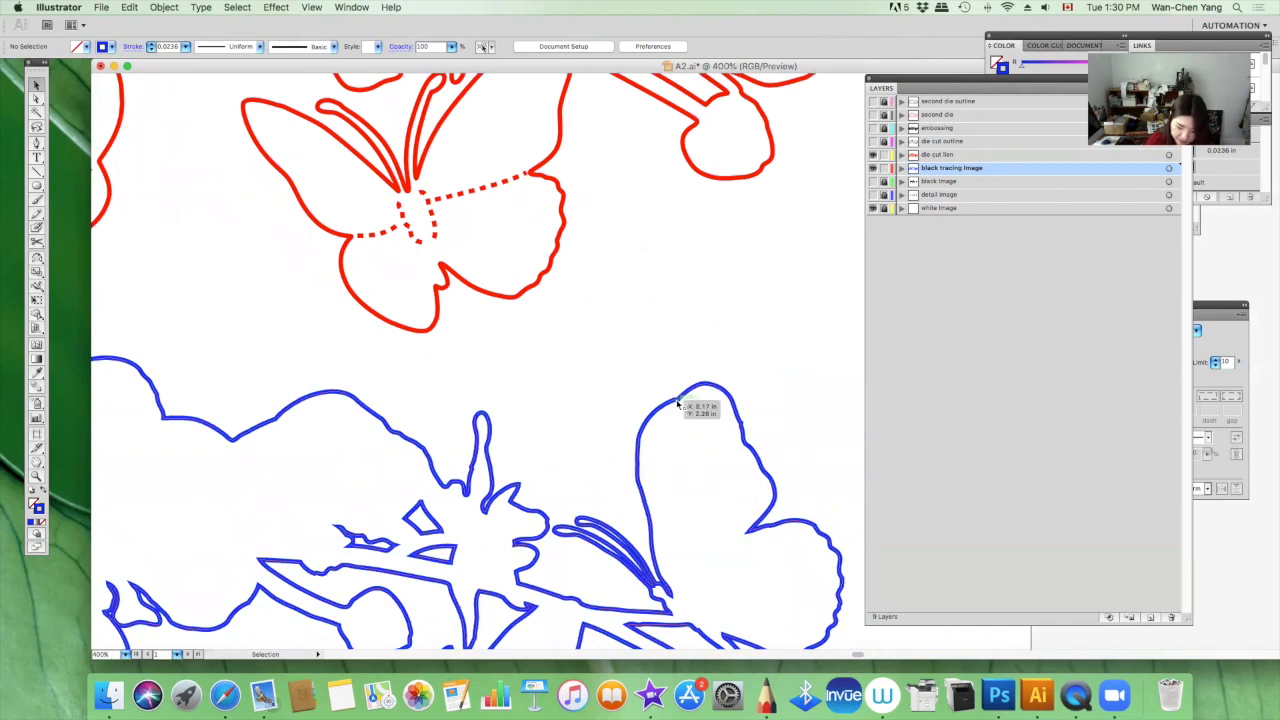
pyautogui.press('space')
pyautogui.moveTo(701, 449); pyautogui.dragTo(768, 421)
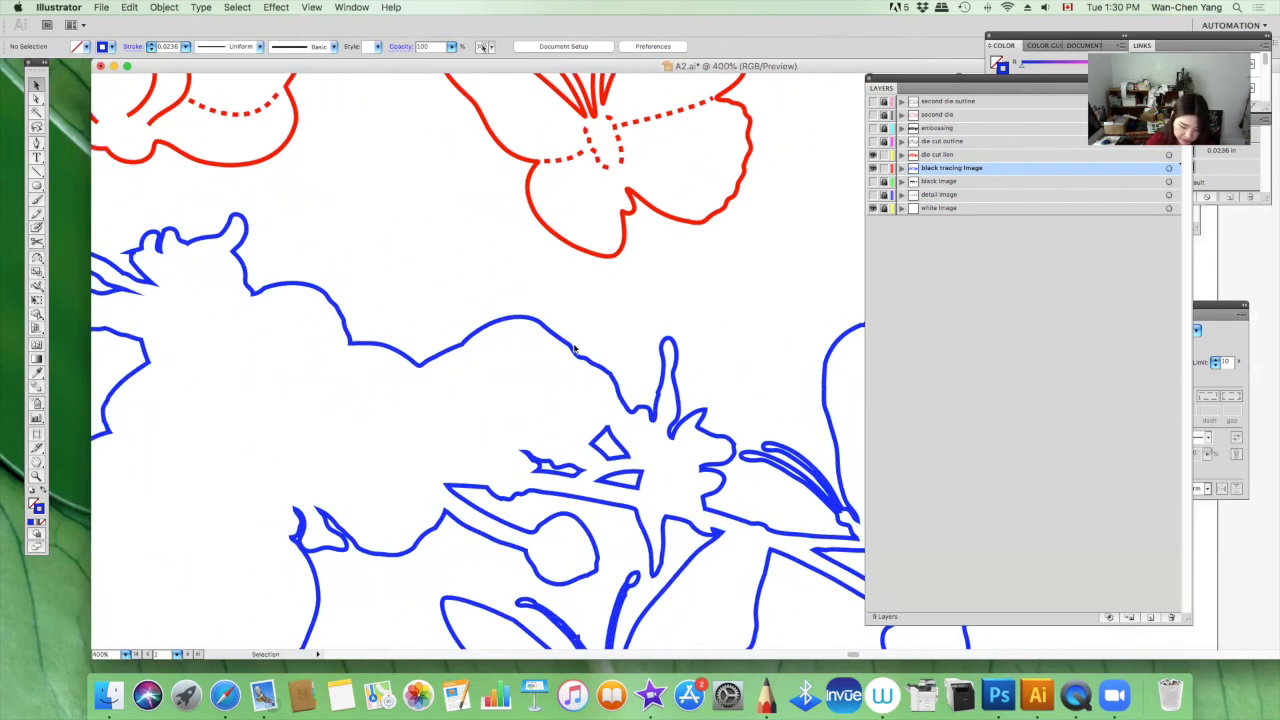
pyautogui.moveTo(322, 402); pyautogui.dragTo(640, 382)
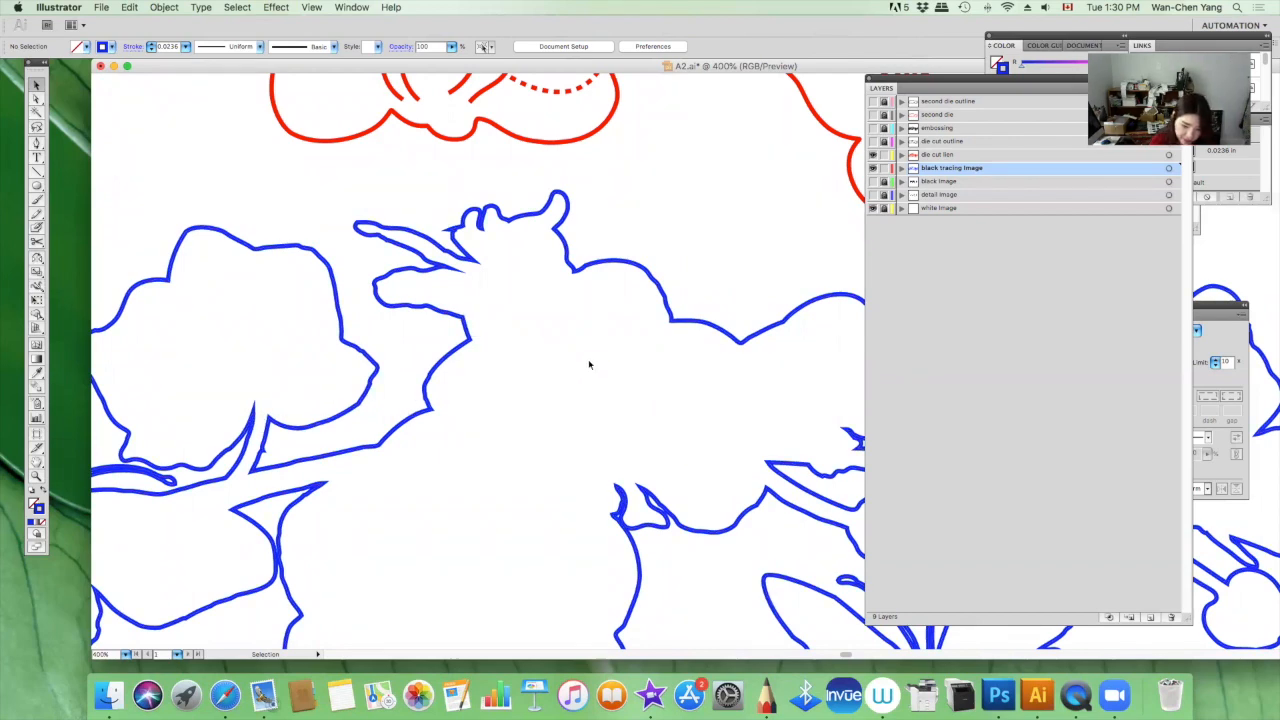
pyautogui.moveTo(623, 249); pyautogui.dragTo(538, 400)
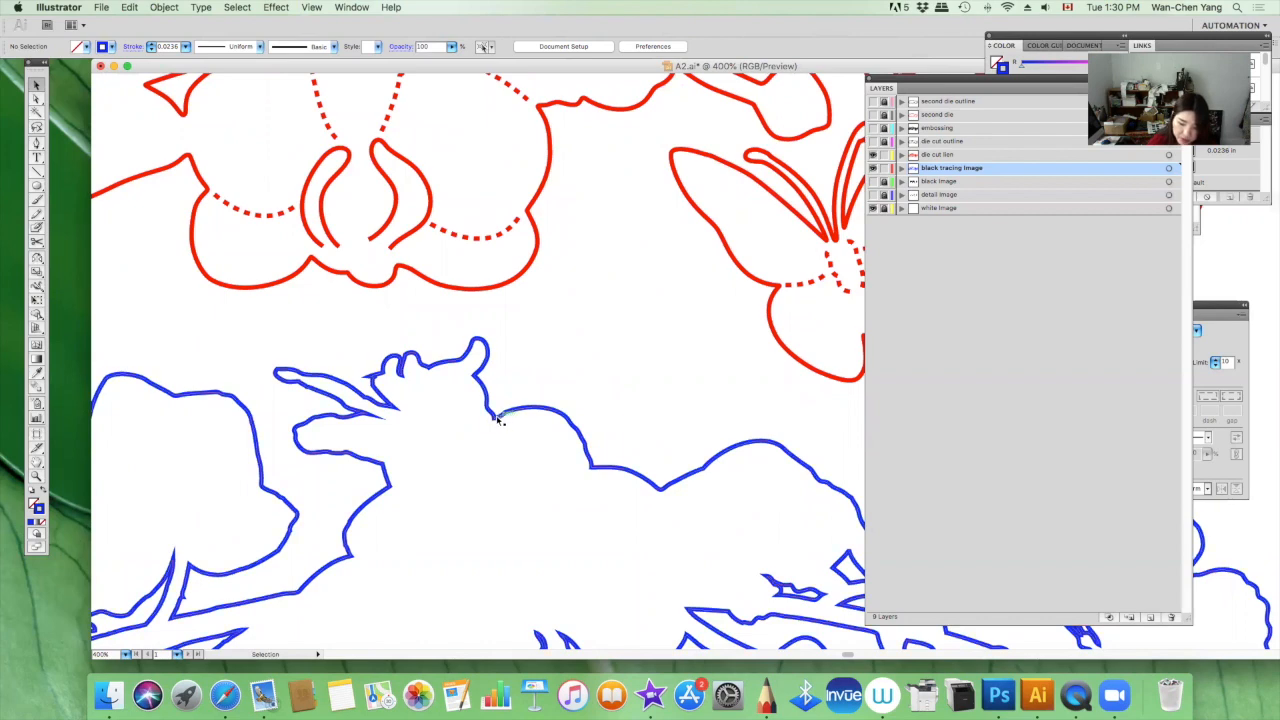
pyautogui.moveTo(661, 485); pyautogui.dragTo(659, 407)
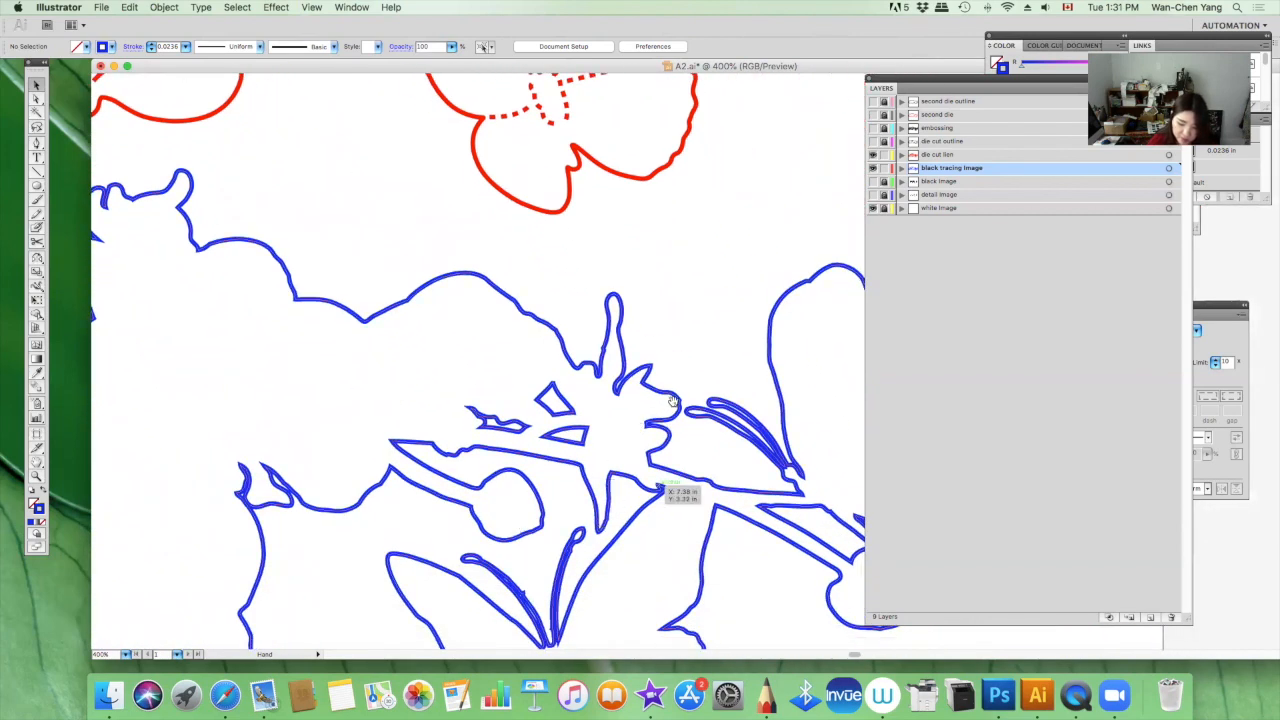
pyautogui.moveTo(740, 391); pyautogui.dragTo(637, 400)
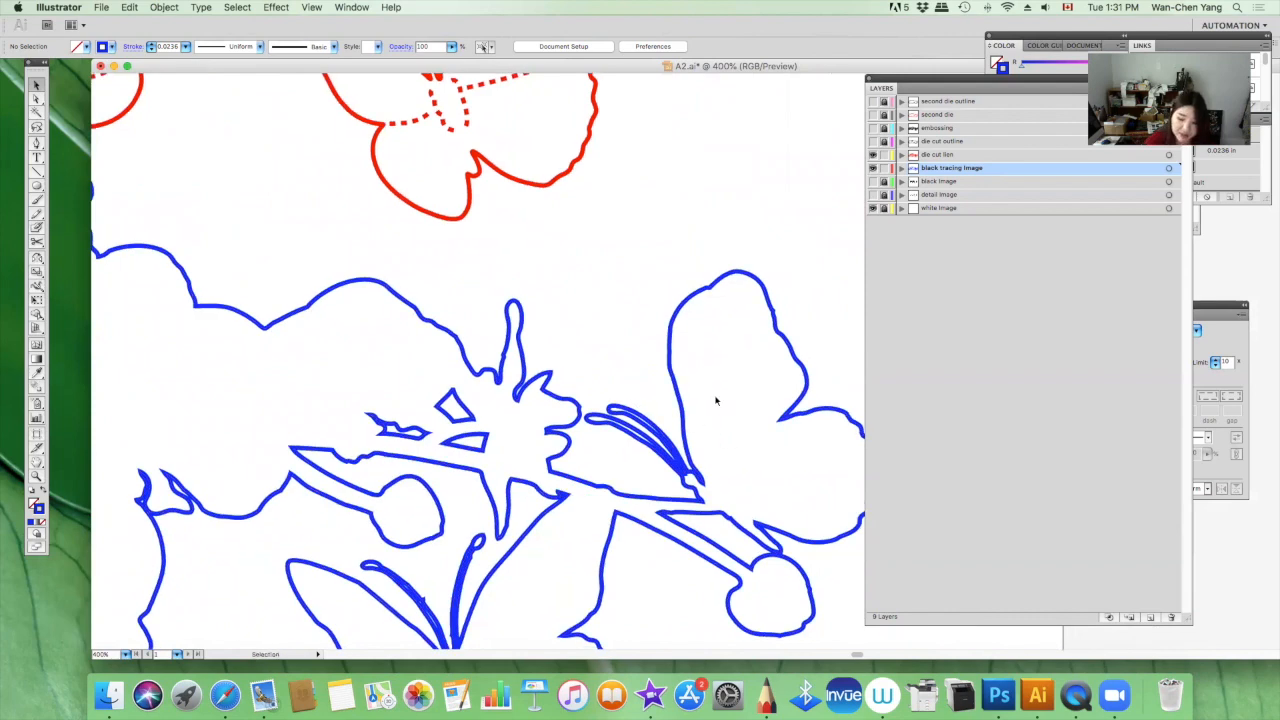
pyautogui.scroll(10, 737, 380)
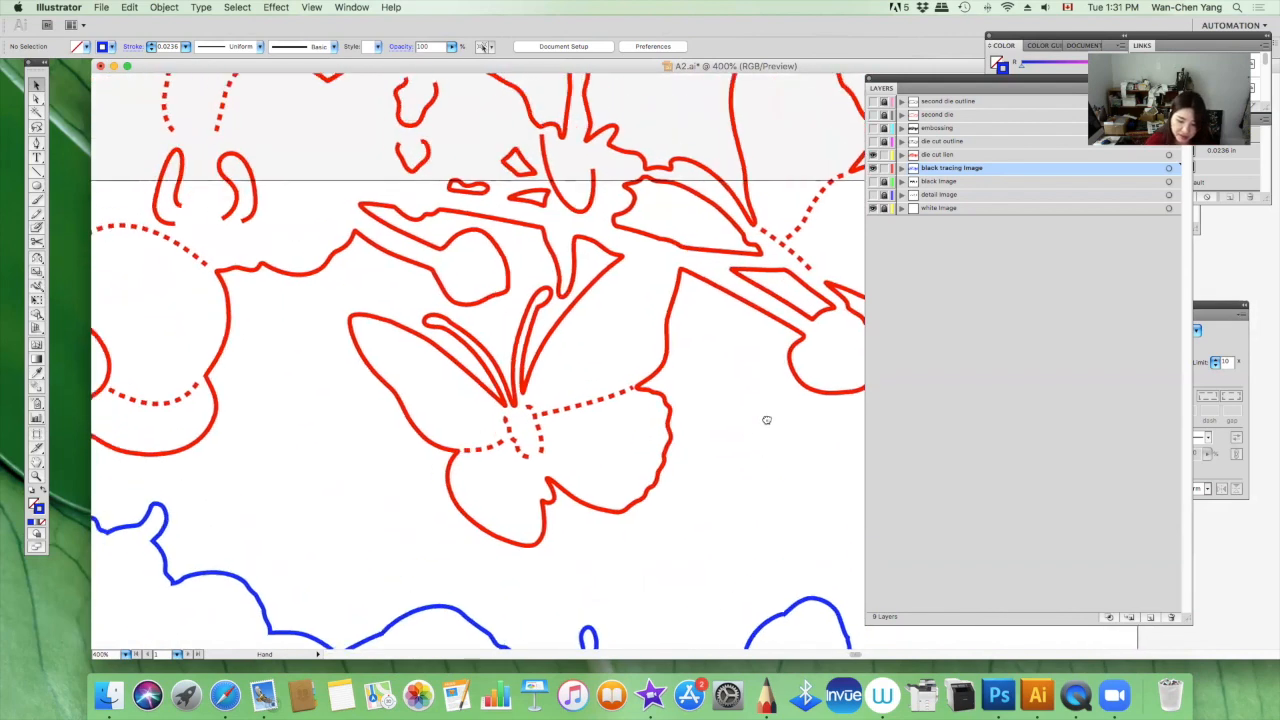
pyautogui.moveTo(728, 397); pyautogui.dragTo(821, 459)
pyautogui.moveTo(377, 407); pyautogui.dragTo(645, 467)
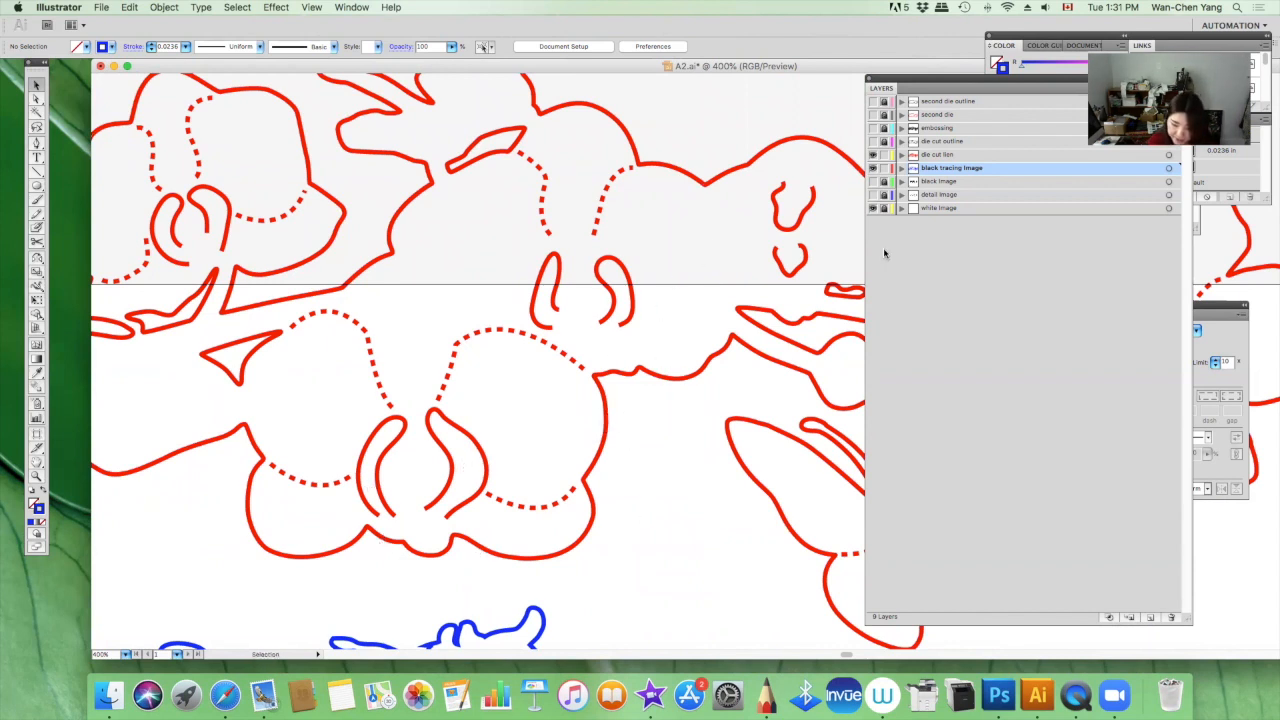
# Step: Undo the artwork moves and the layer unlocking and visibility changes, back to the blue tracing over the detail image
pyautogui.press('super+z')
pyautogui.press('super+z')
pyautogui.press('super+z')
pyautogui.press('super+z')
pyautogui.press('super+z')
pyautogui.press('super+z')
pyautogui.press('super+z')
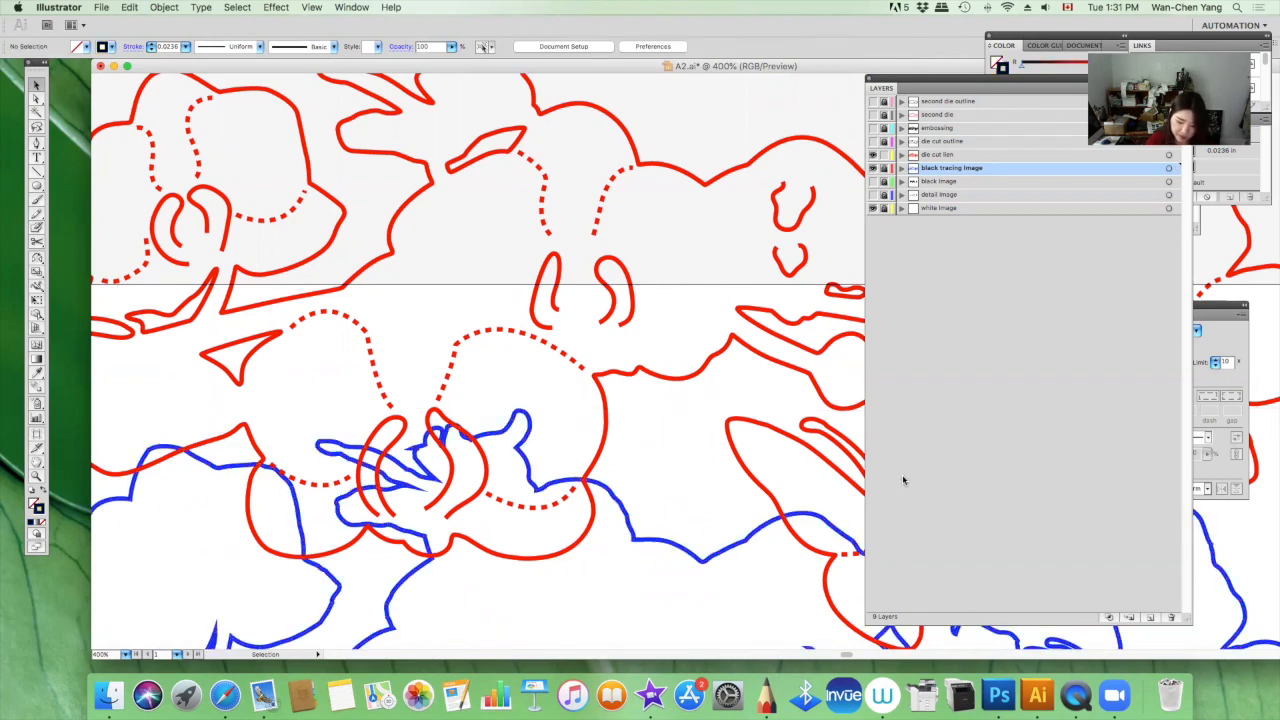
pyautogui.press('super+z')
pyautogui.press('super+z')
pyautogui.press('super+z')
pyautogui.press('super+z')
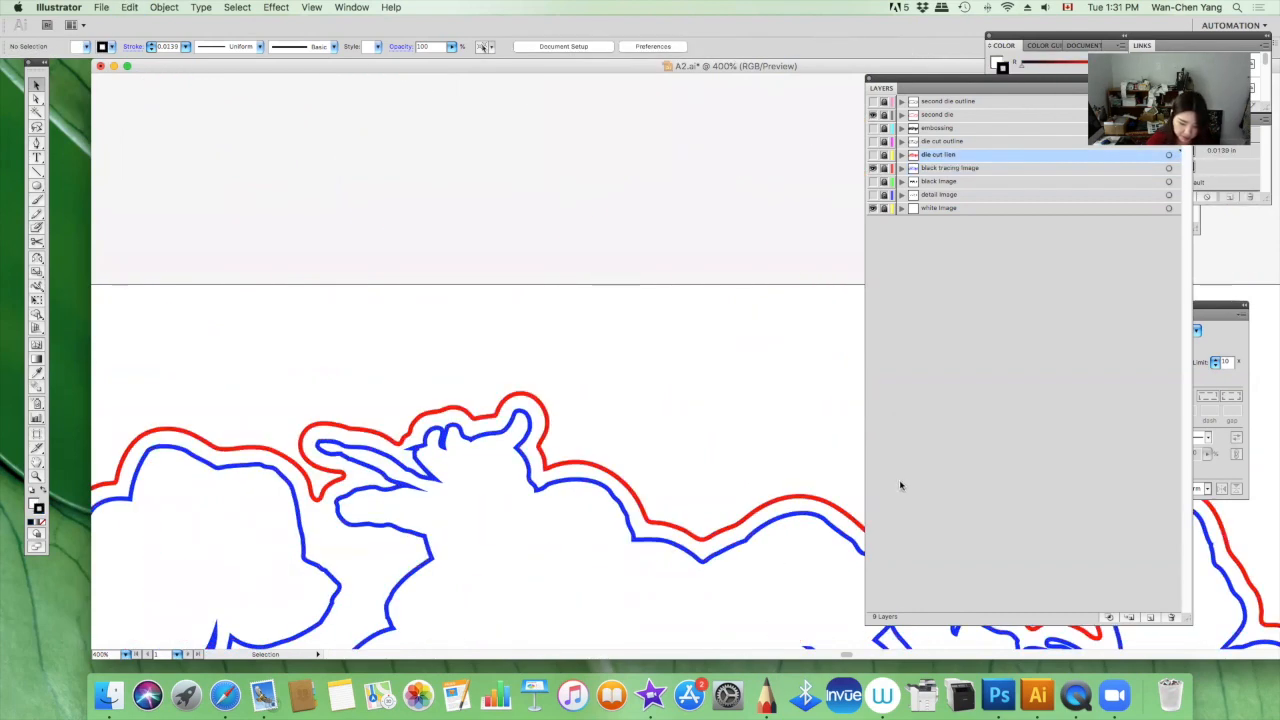
pyautogui.press('super+z')
# Step: Compare the orchid detail image on its own, with the black image layer and with the black tracing image layer
pyautogui.moveTo(764, 477); pyautogui.dragTo(729, 194)
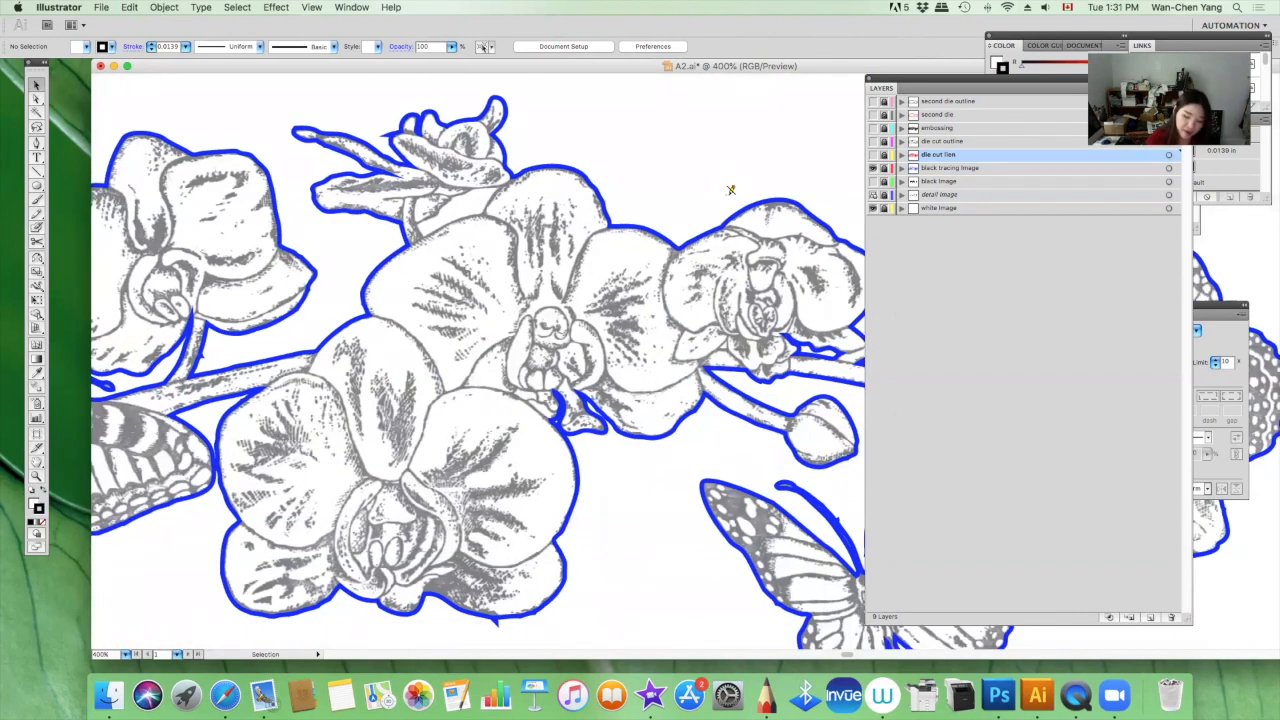
pyautogui.click(991, 196)
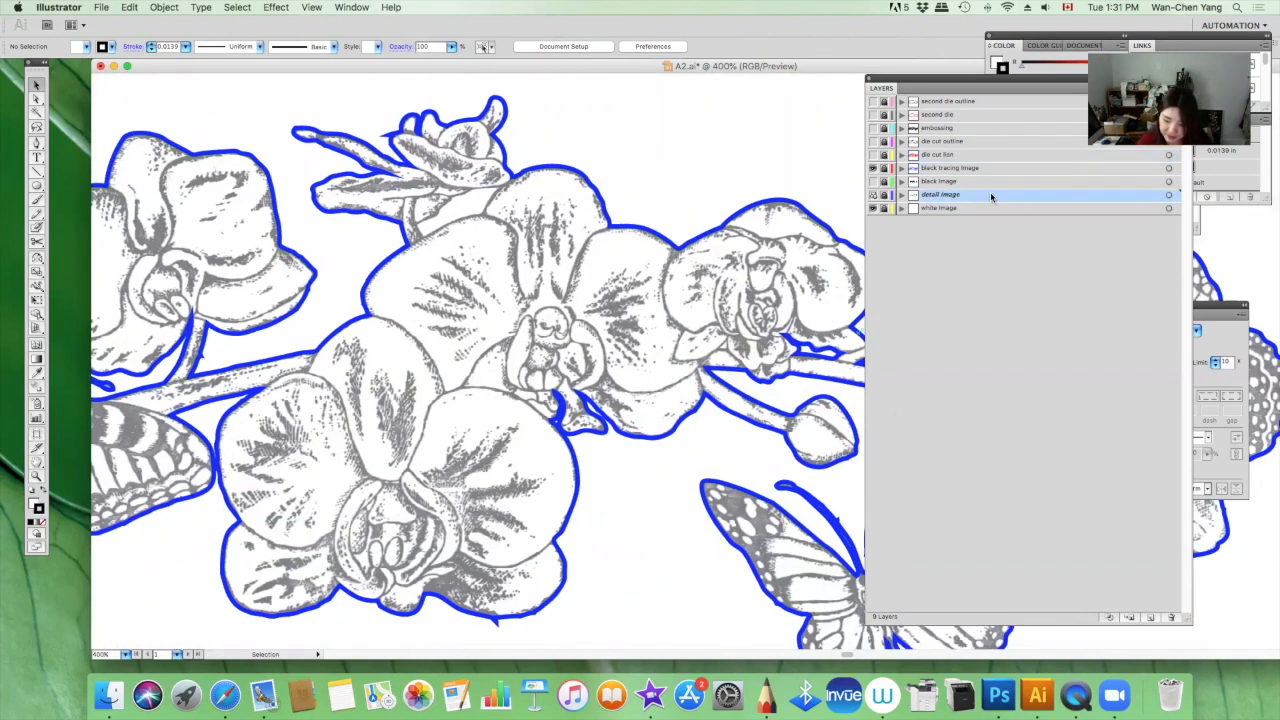
pyautogui.click(874, 168)
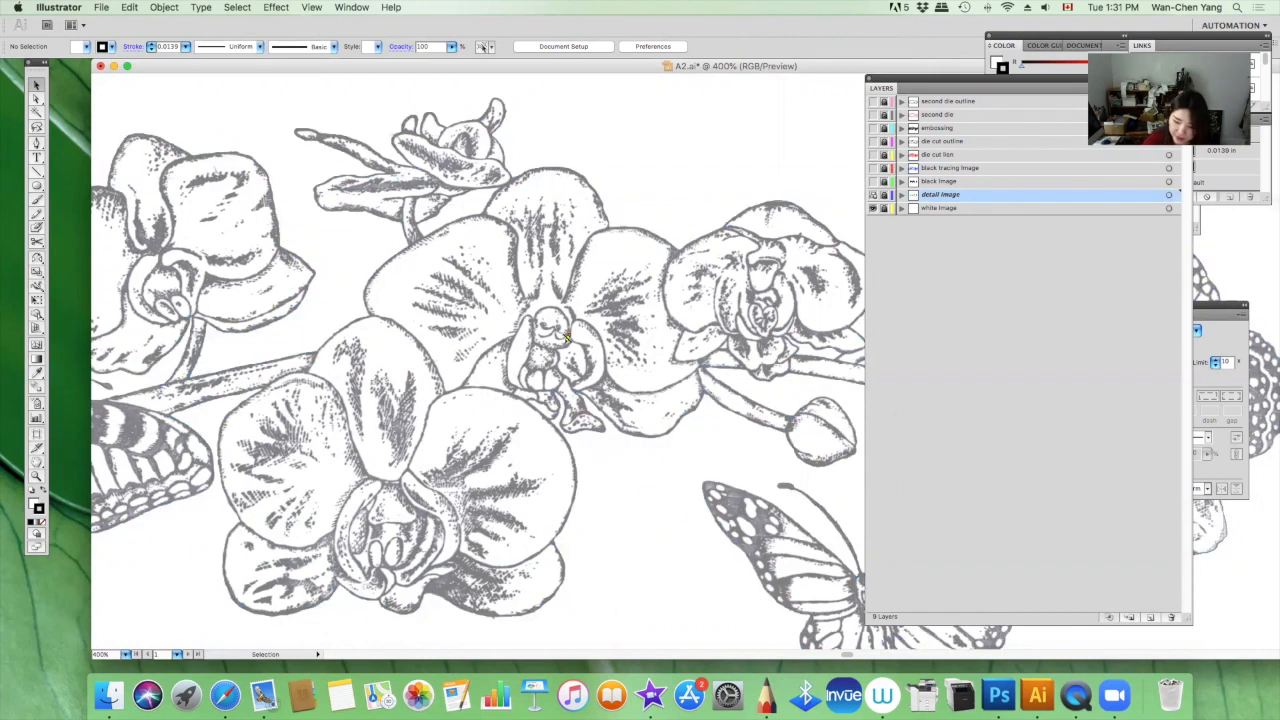
pyautogui.click(873, 181)
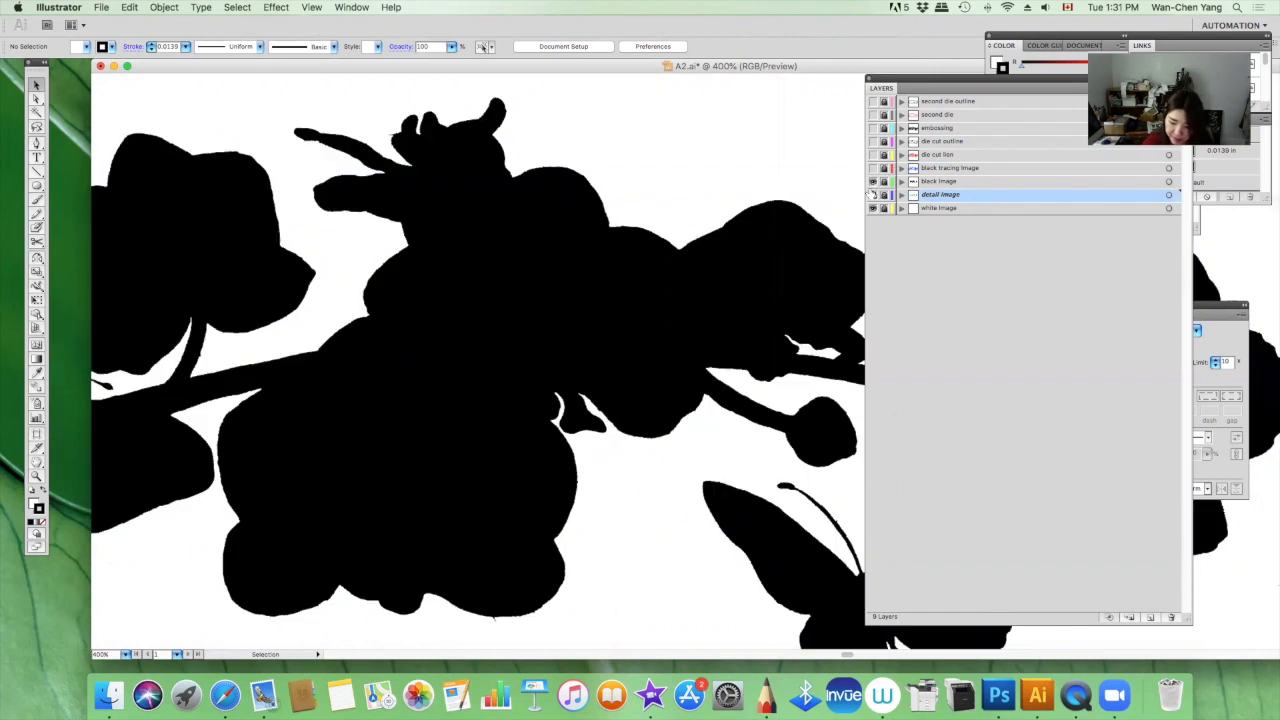
pyautogui.click(873, 181)
pyautogui.click(873, 168)
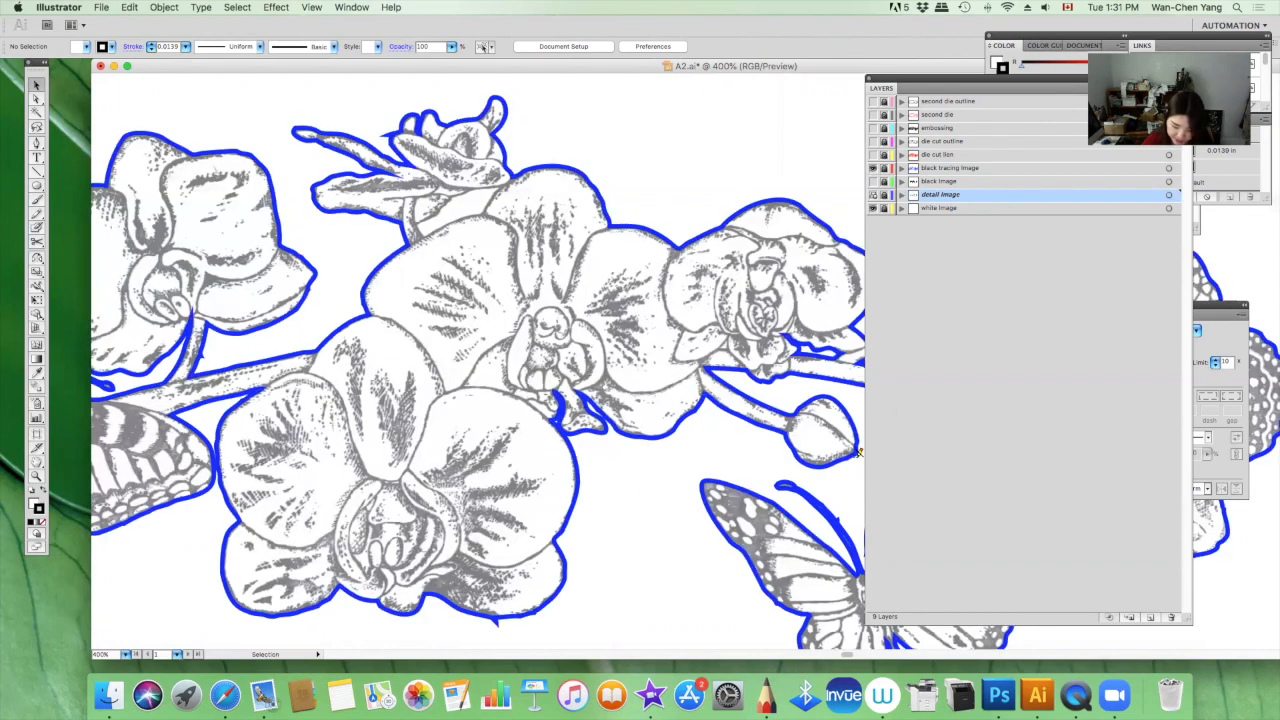
# Step: Unlock the black tracing image layer and change its layer colour to yellow
pyautogui.doubleClick(1006, 168)
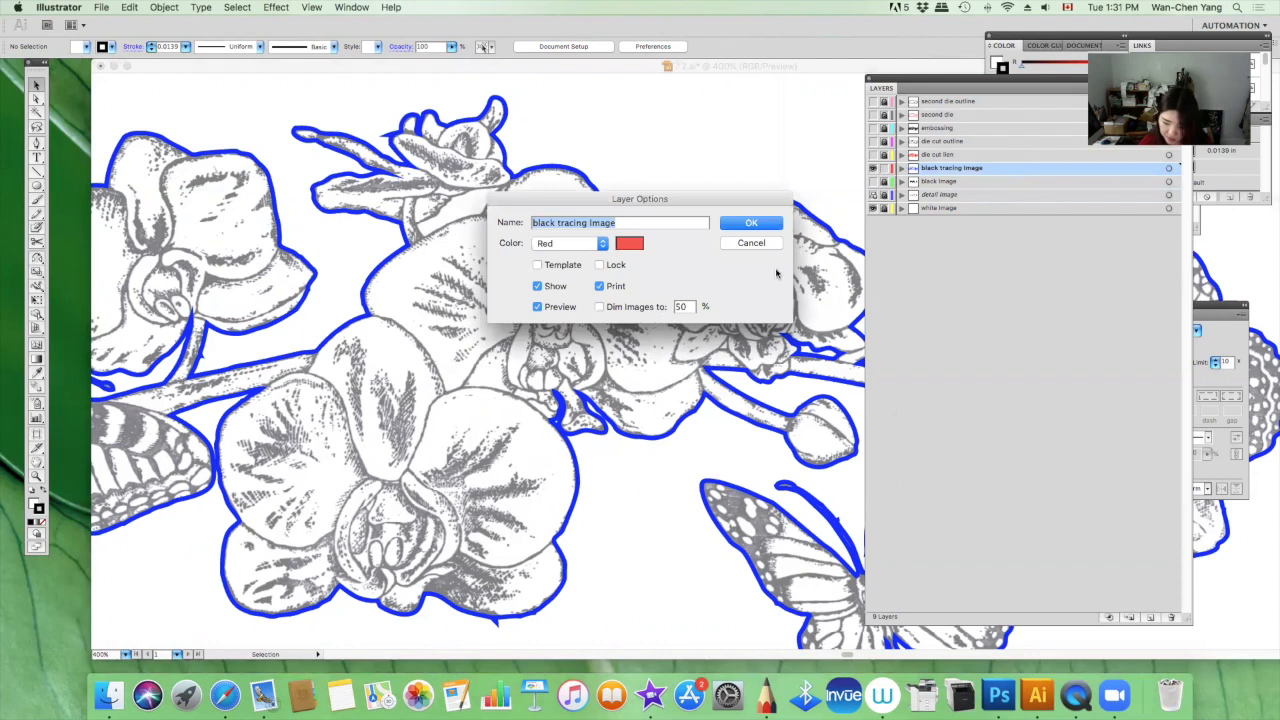
pyautogui.click(631, 245)
pyautogui.click(679, 186)
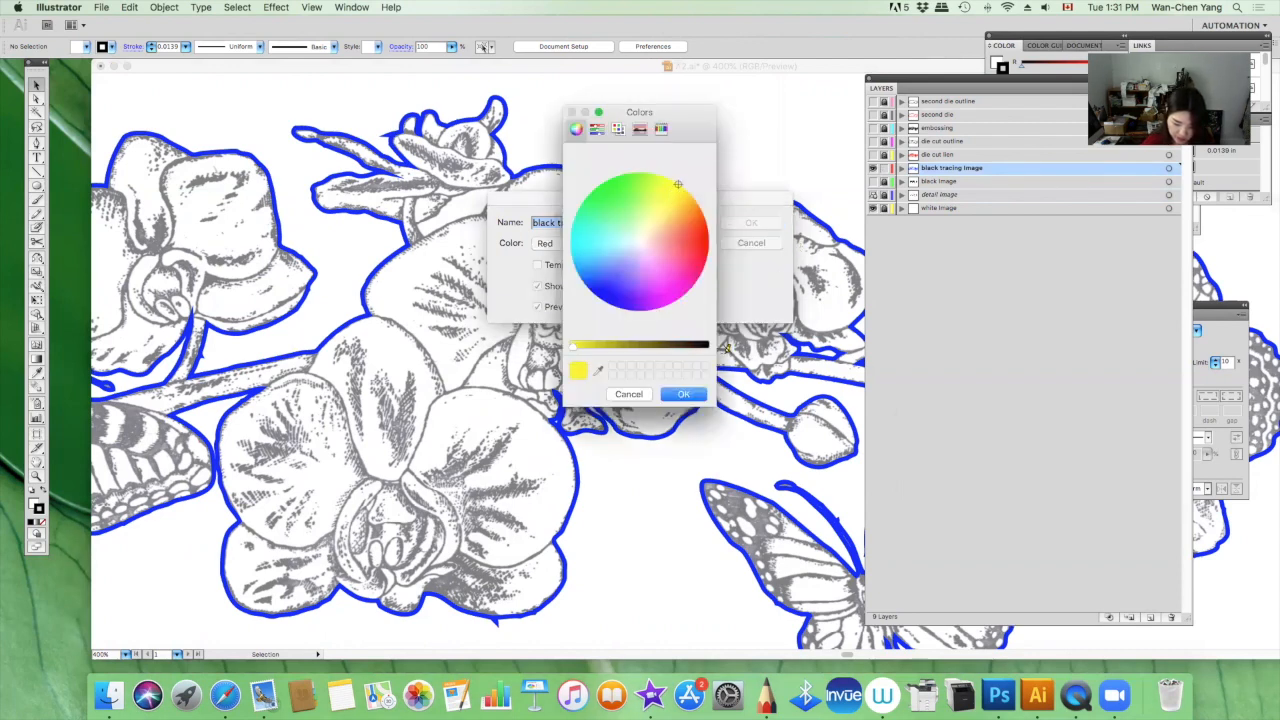
pyautogui.click(692, 394)
pyautogui.click(760, 224)
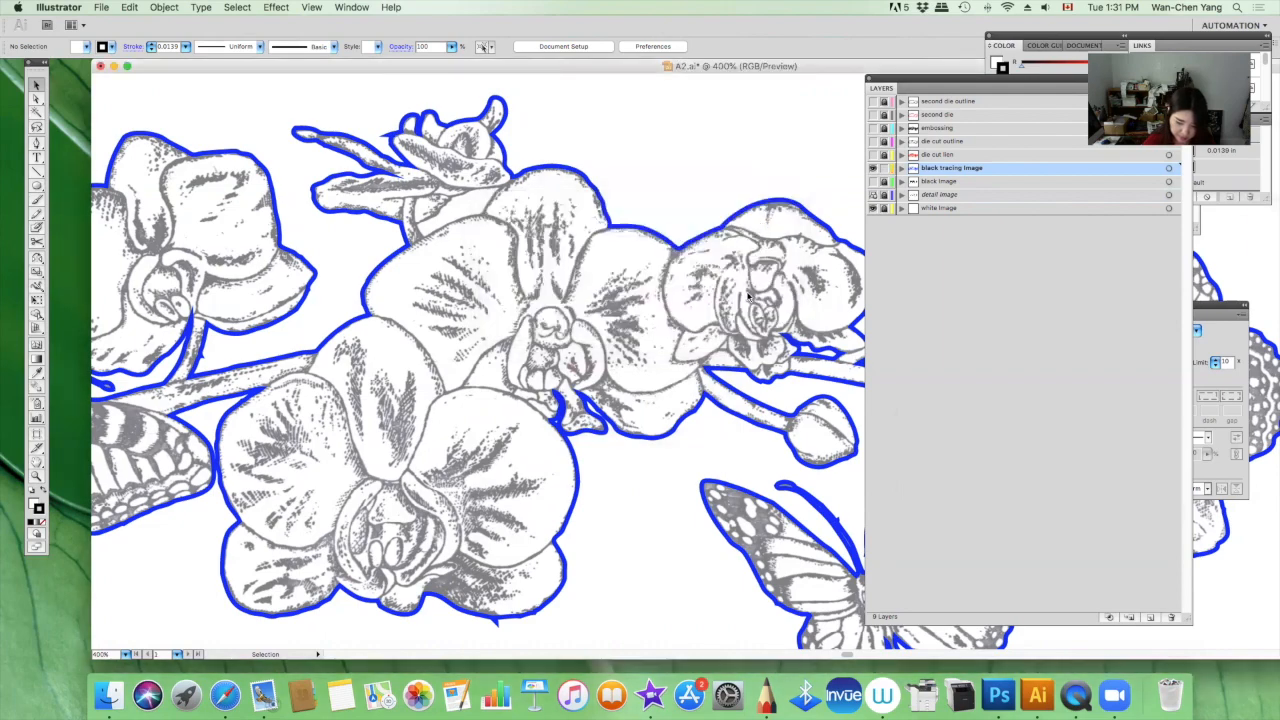
# Step: Select the blue tracing outline and examine its anchor points along the upper orchid petals and bud cluster, with the Pen tool ready
pyautogui.press('super+plus')
pyautogui.press('super+plus')
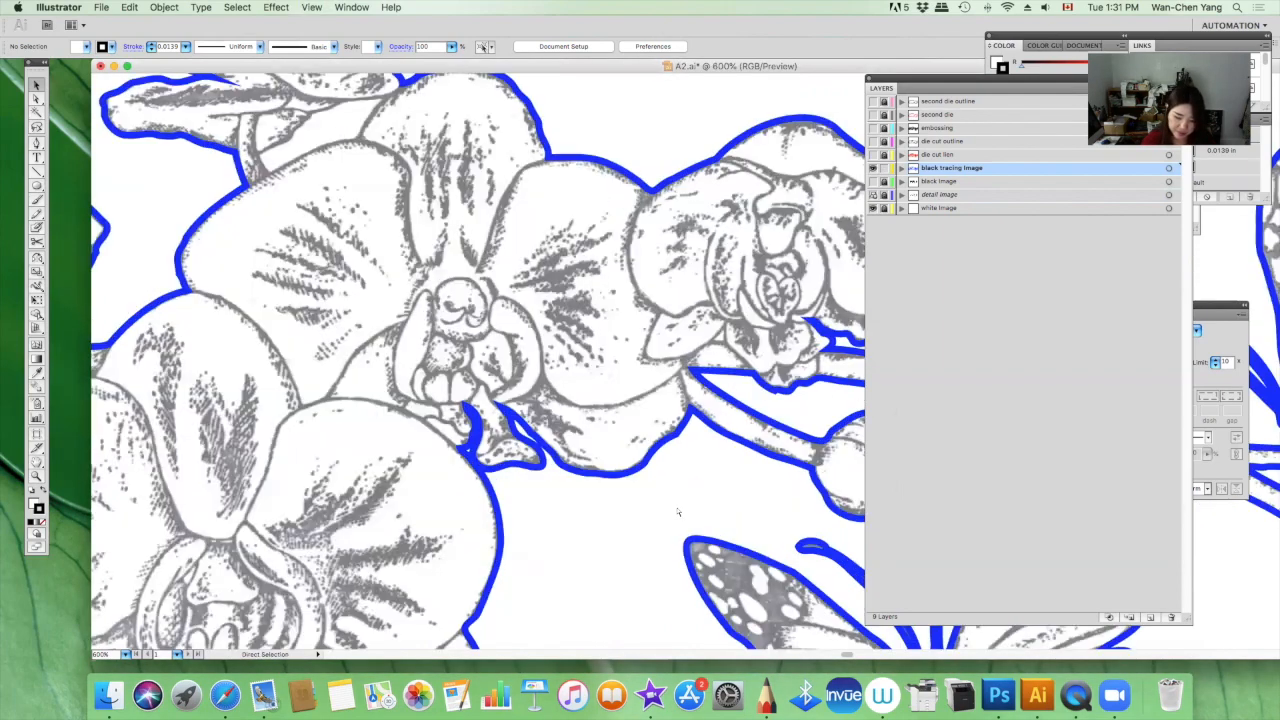
pyautogui.press('super+plus')
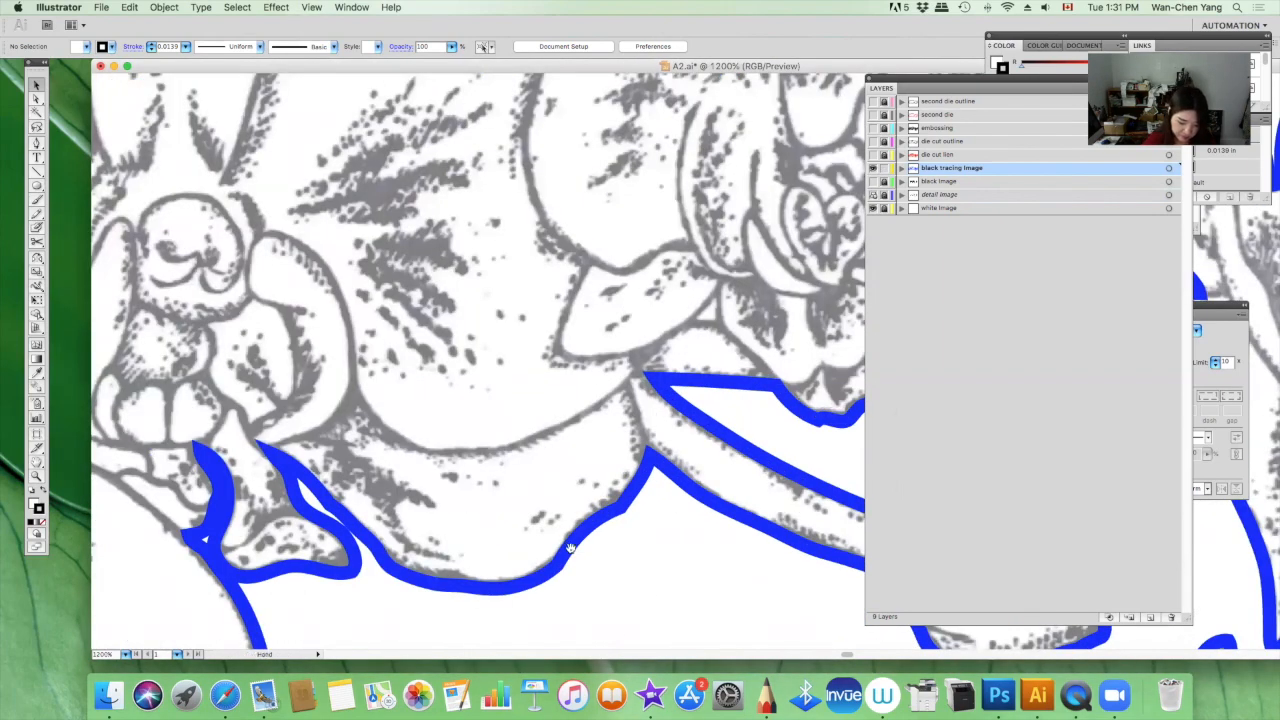
pyautogui.moveTo(641, 198); pyautogui.dragTo(728, 424)
pyautogui.press('space')
pyautogui.moveTo(621, 227); pyautogui.dragTo(827, 559)
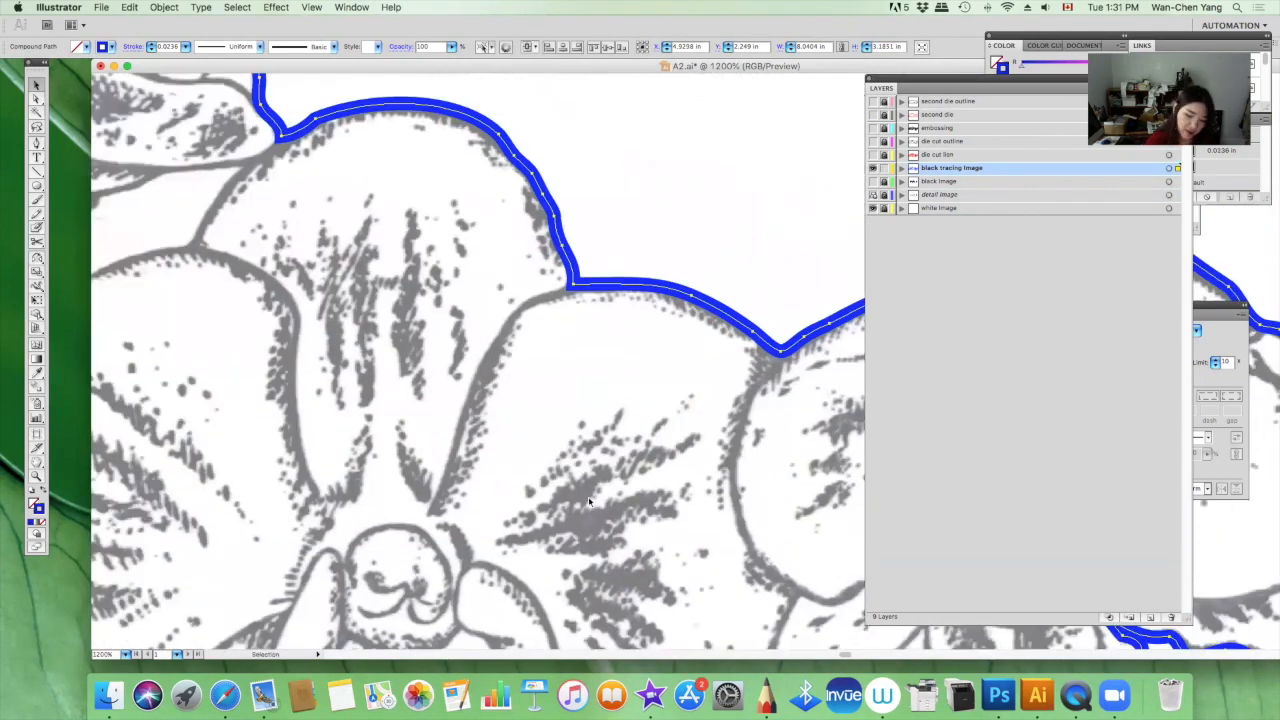
pyautogui.press('super+equal')
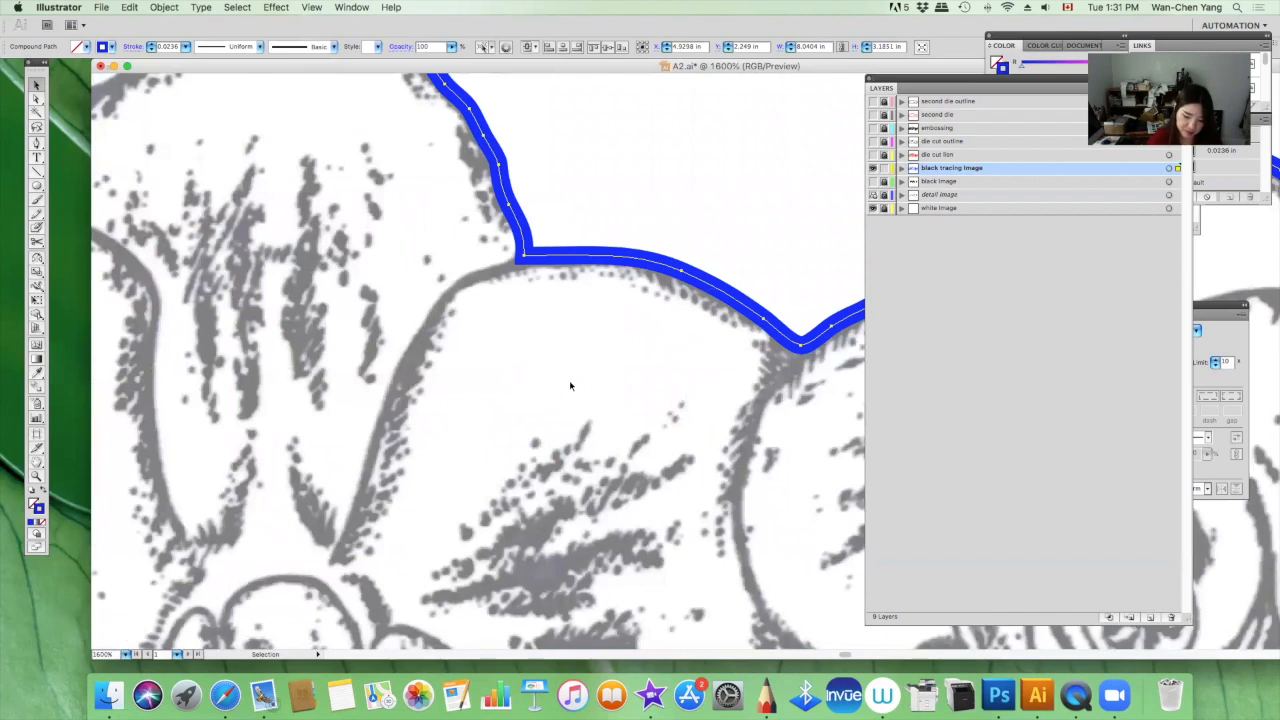
pyautogui.press('space')
pyautogui.moveTo(457, 286); pyautogui.dragTo(614, 418)
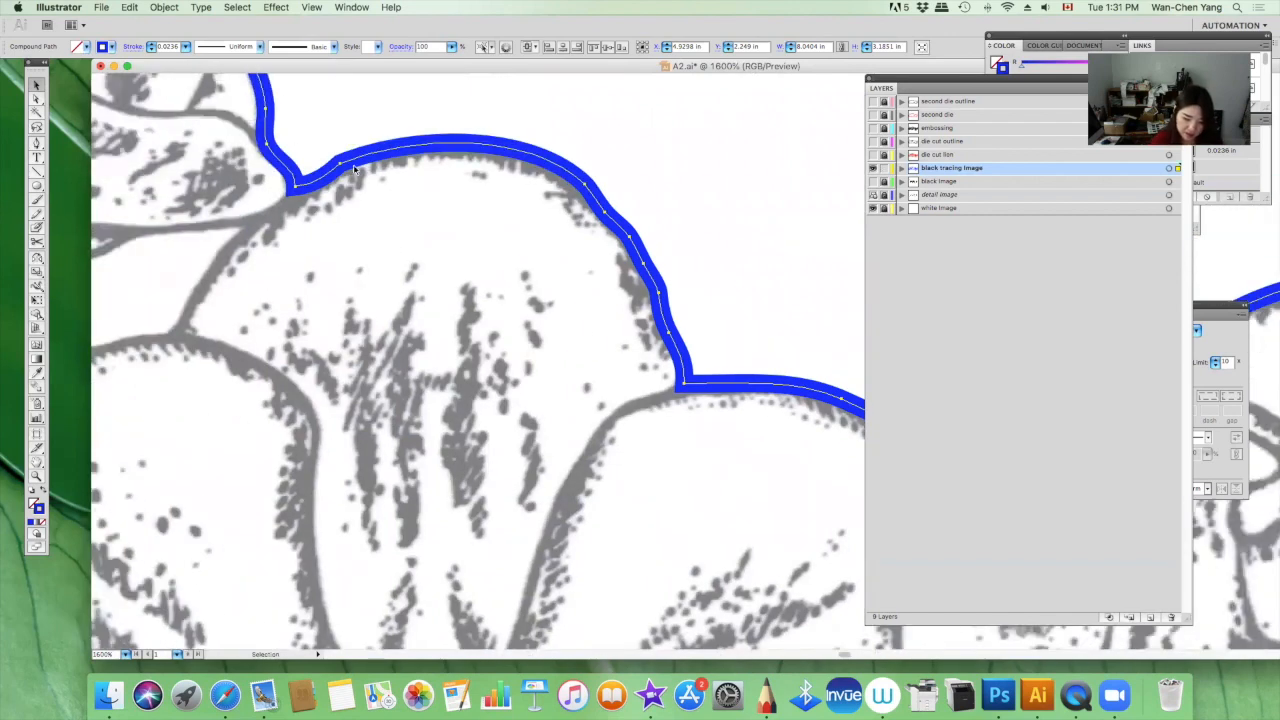
pyautogui.press('space')
pyautogui.moveTo(128, 162); pyautogui.dragTo(416, 401)
pyautogui.moveTo(316, 323); pyautogui.dragTo(481, 311)
pyautogui.moveTo(364, 336); pyautogui.dragTo(615, 345)
pyautogui.click(37, 143)
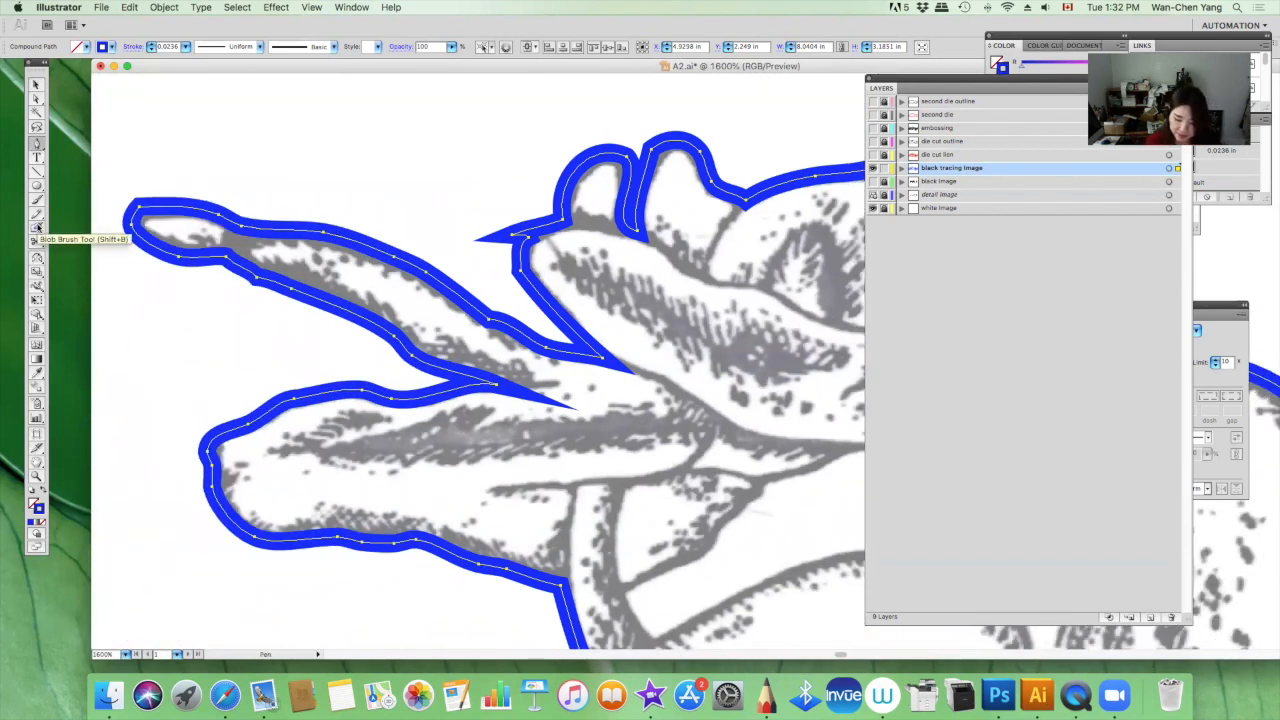
# Step: Compare the red die cut lines with the blue tracing outline around the bud cluster by alternating the visibility of the two layers
pyautogui.click(874, 155)
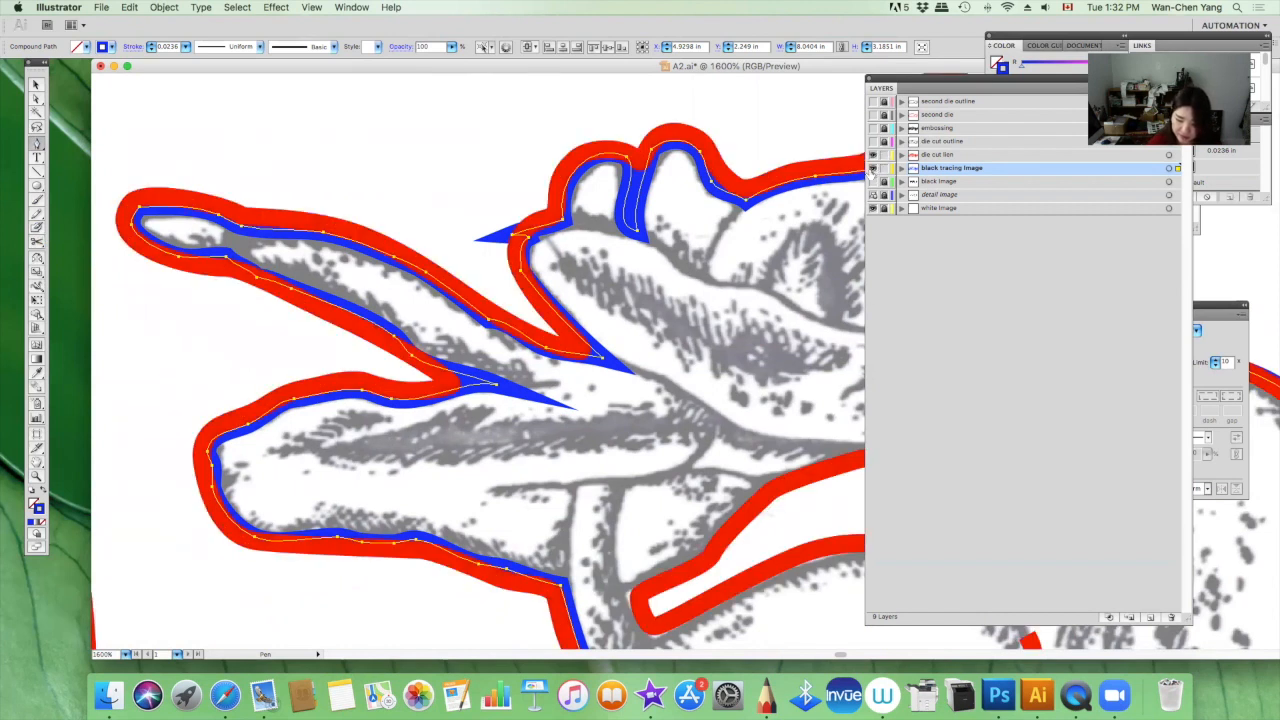
pyautogui.click(872, 168)
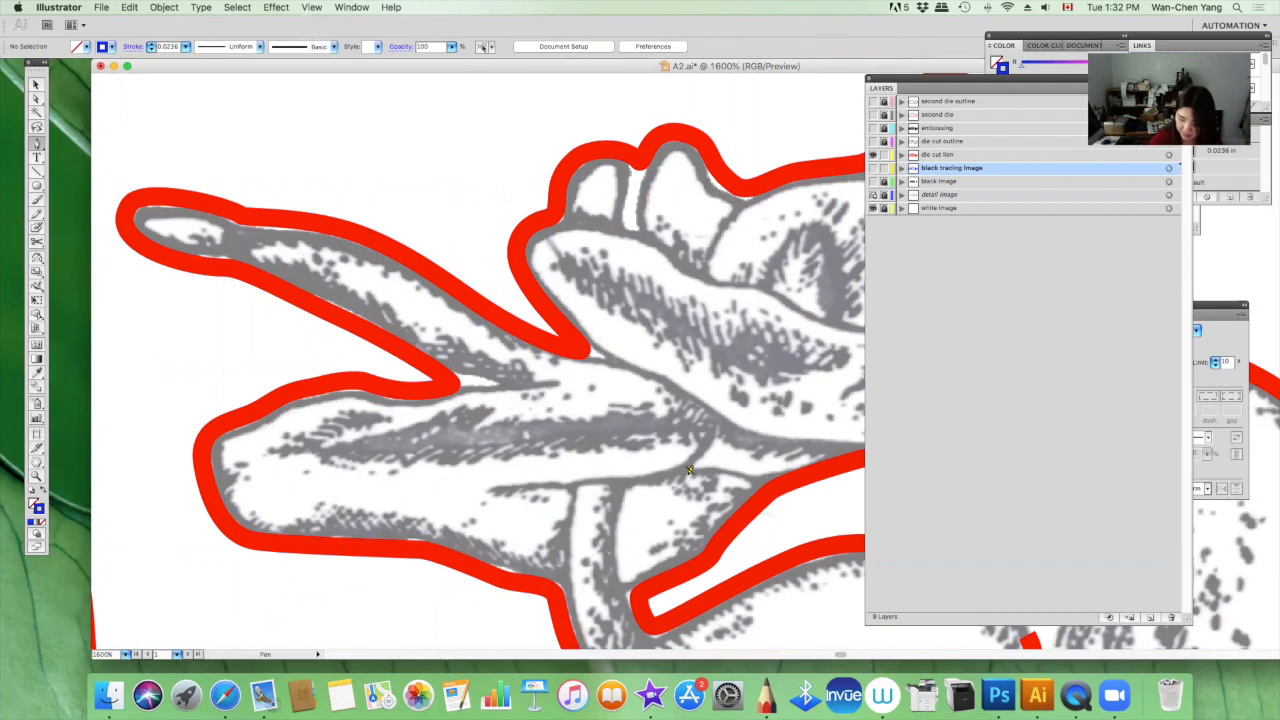
pyautogui.click(872, 168)
pyautogui.click(872, 155)
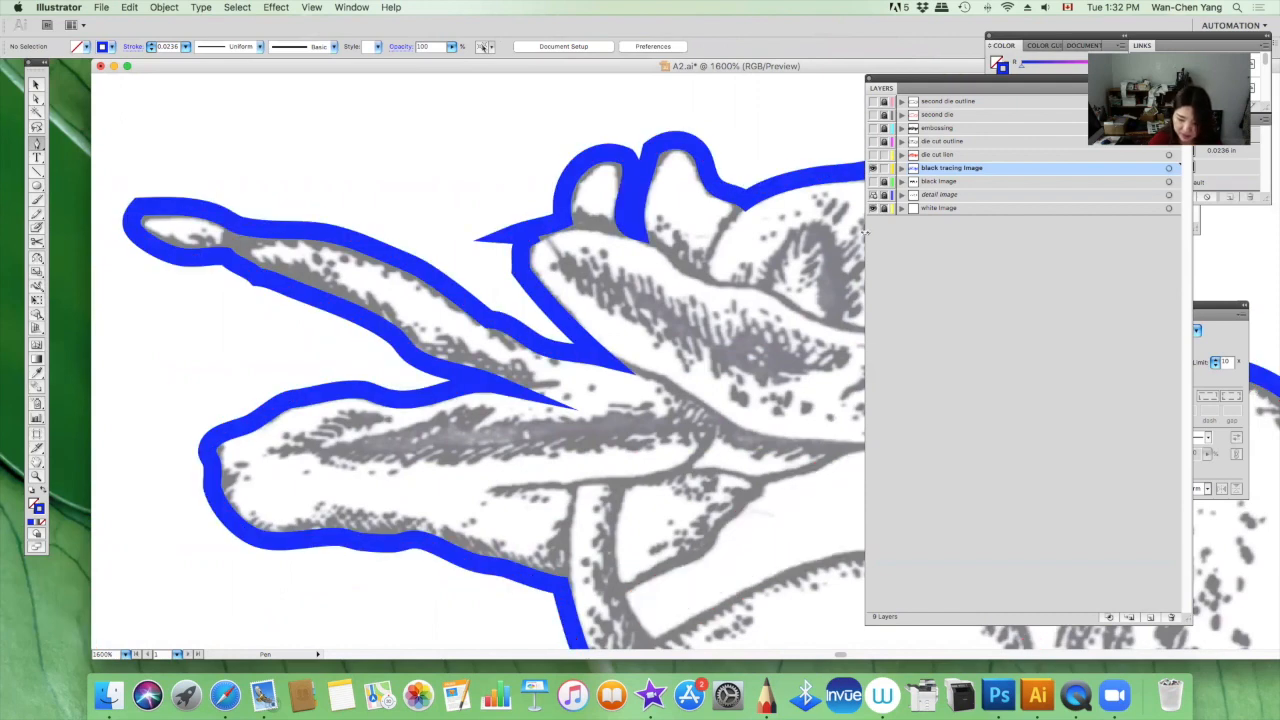
pyautogui.click(872, 155)
pyautogui.click(872, 168)
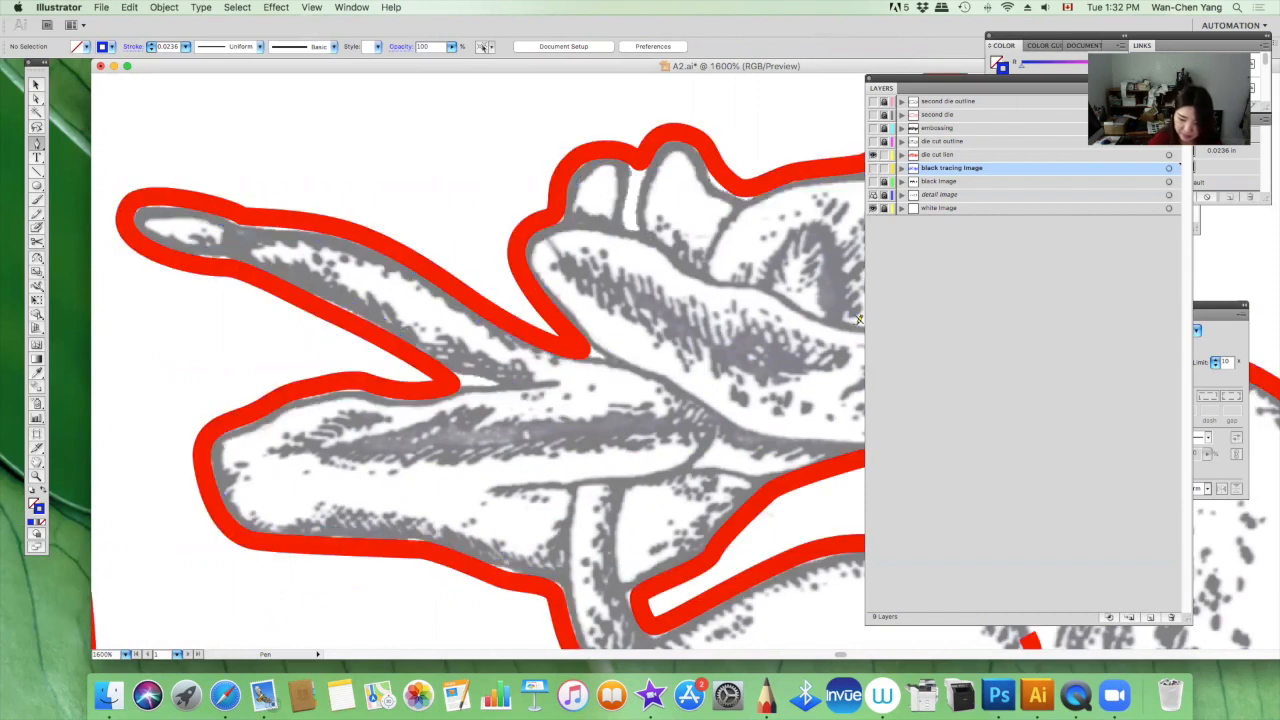
pyautogui.click(872, 168)
pyautogui.click(872, 155)
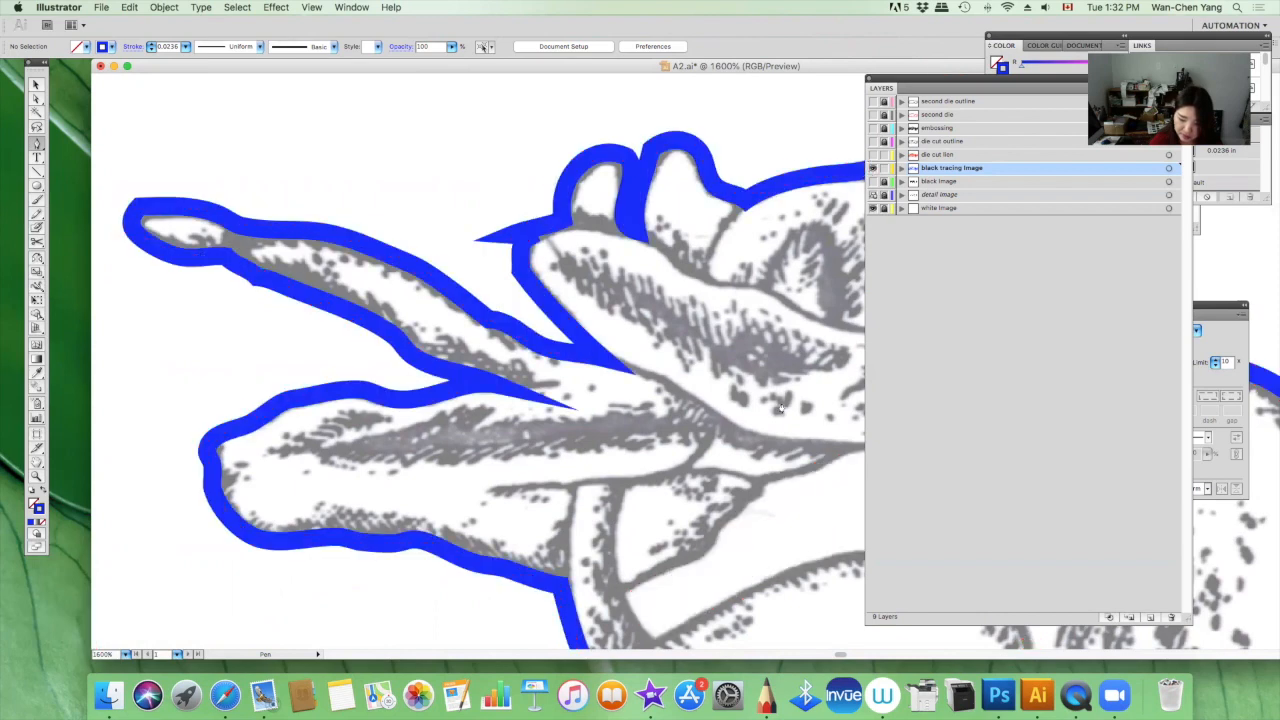
pyautogui.click(872, 155)
pyautogui.click(872, 168)
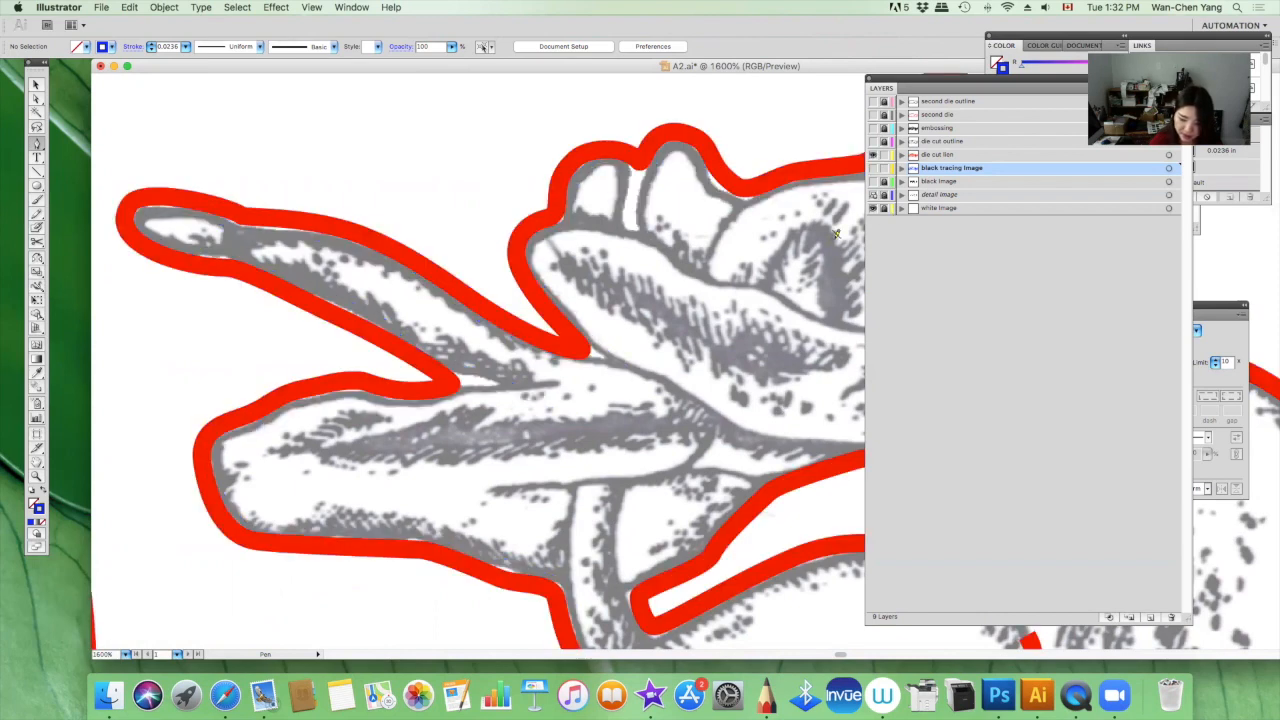
pyautogui.click(873, 181)
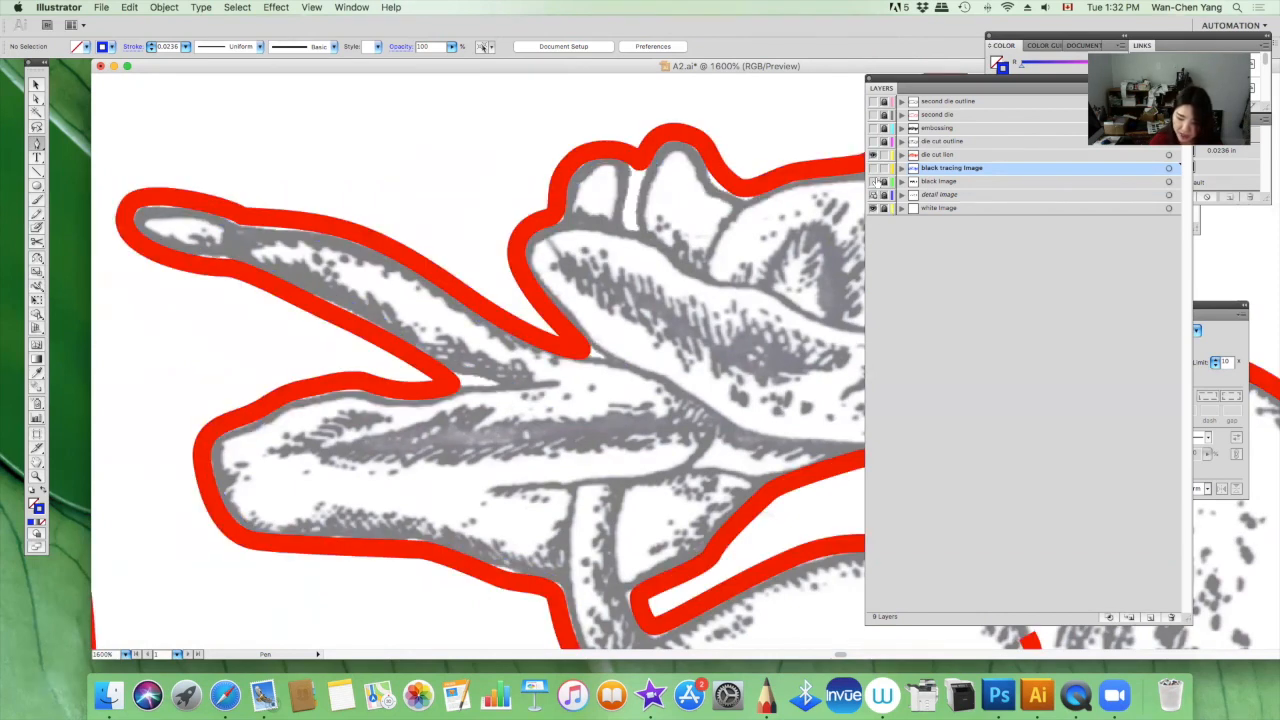
pyautogui.click(873, 168)
pyautogui.click(872, 155)
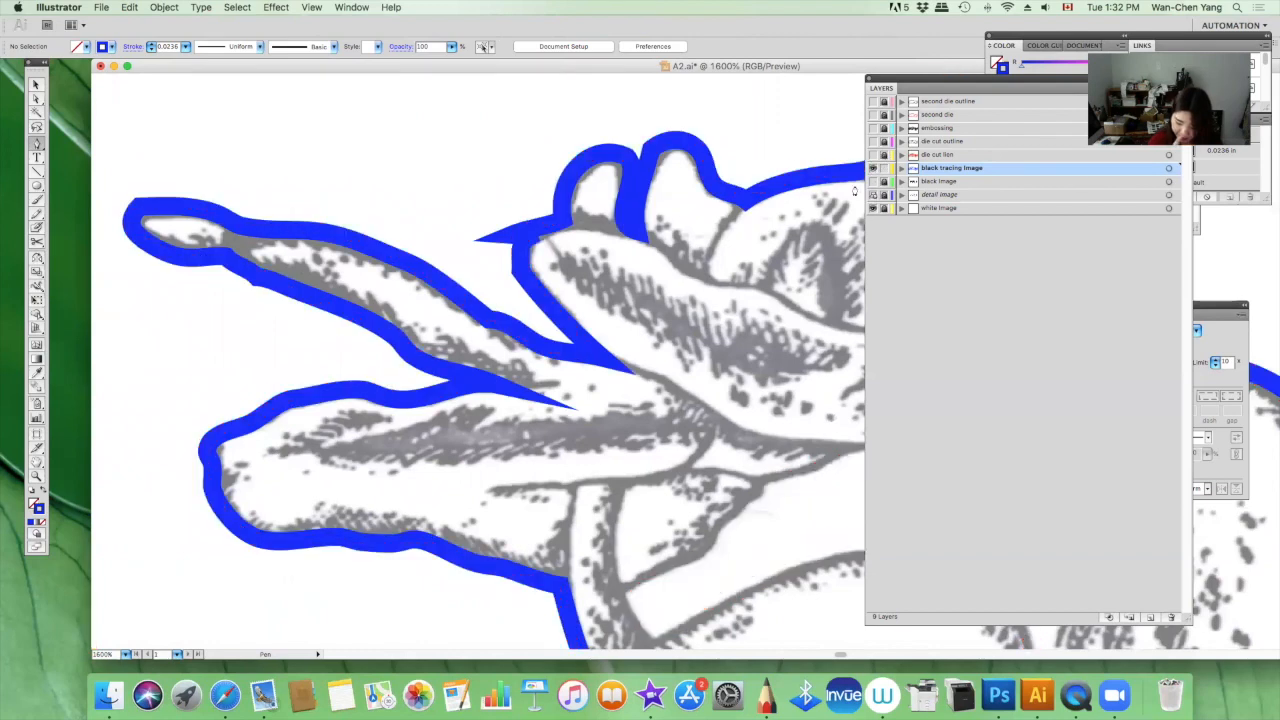
# Step: Select the blue outline and remove the stray spike at the tip of the middle bud, rounding that corner
pyautogui.keyDown('super'); pyautogui.click(531, 236); pyautogui.keyUp('super')
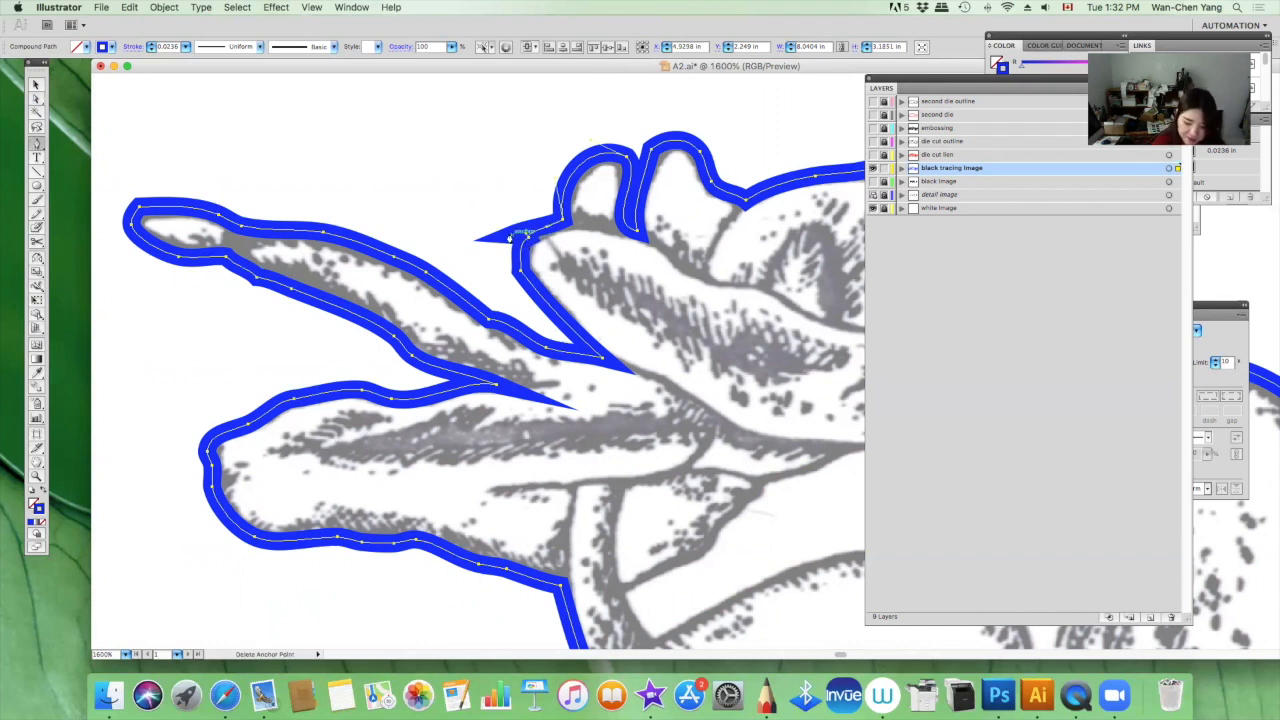
pyautogui.click(531, 243)
pyautogui.moveTo(547, 226); pyautogui.dragTo(495, 224)
# Step: Delete the surplus anchor points along the upper edge of the long narrow bud and reshape that edge into a smooth curve
pyautogui.click(546, 347)
pyautogui.click(488, 319)
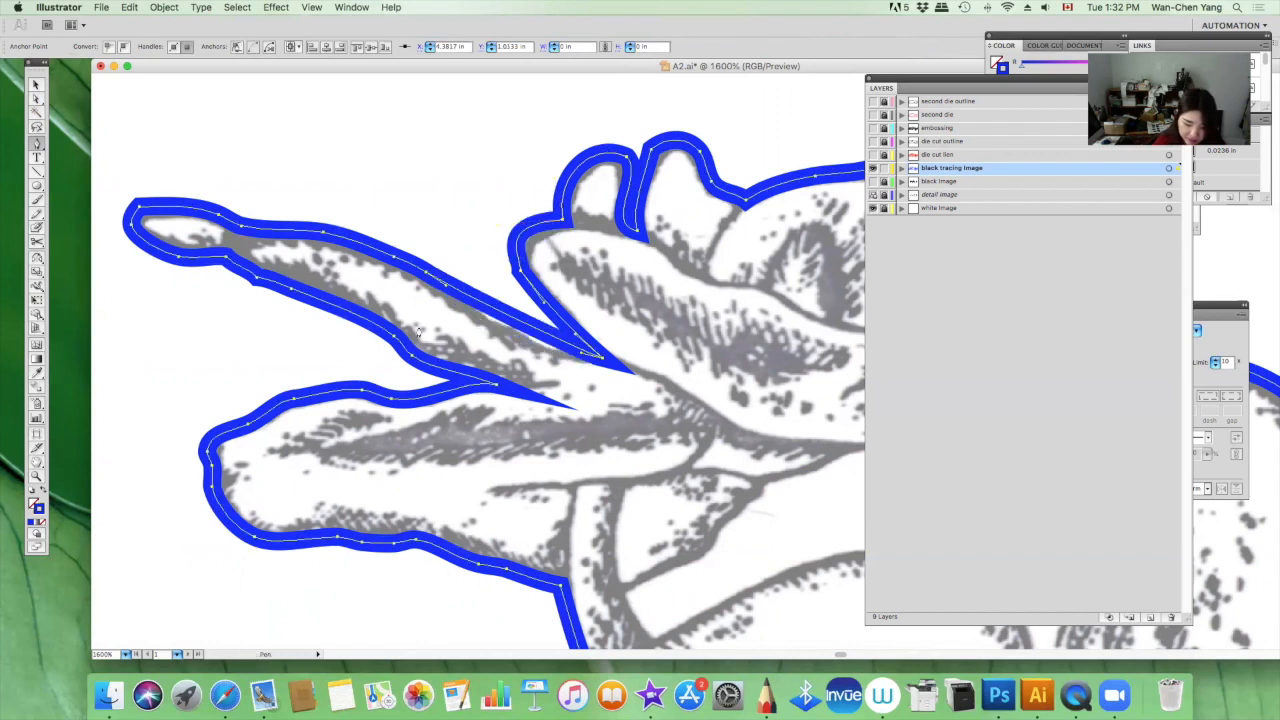
pyautogui.click(445, 284)
pyautogui.click(323, 237)
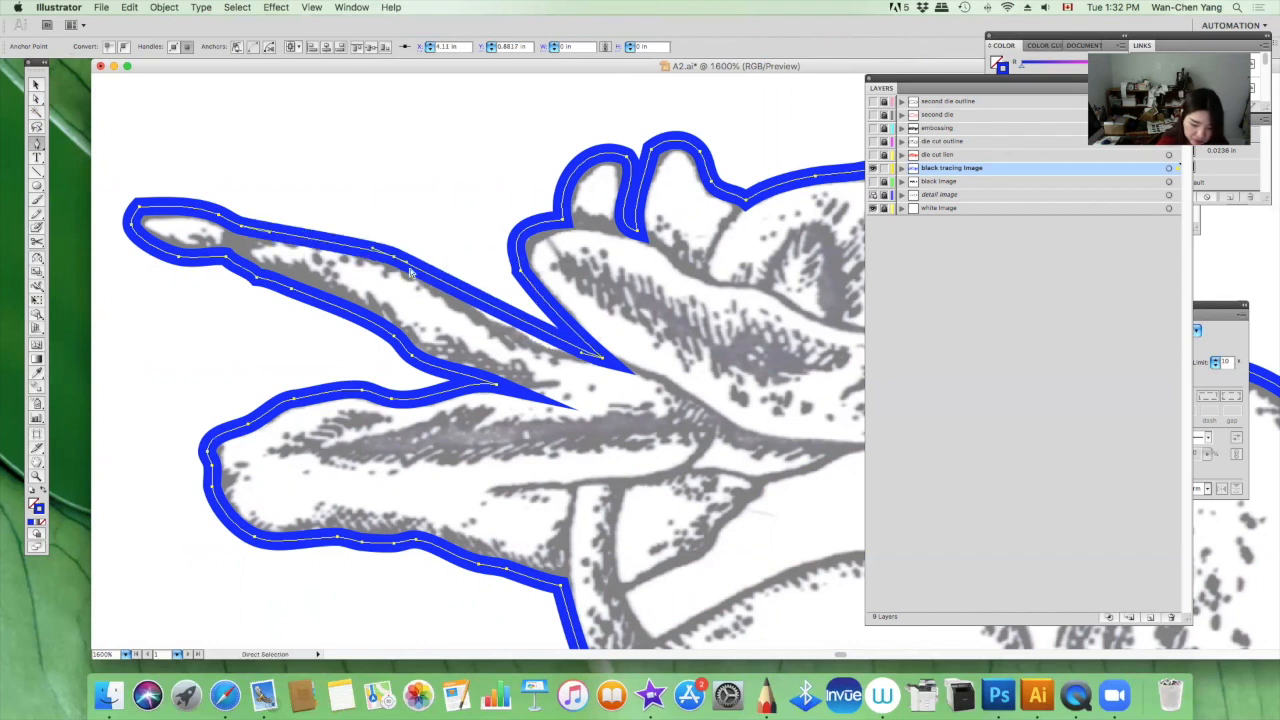
pyautogui.moveTo(393, 256); pyautogui.dragTo(370, 241)
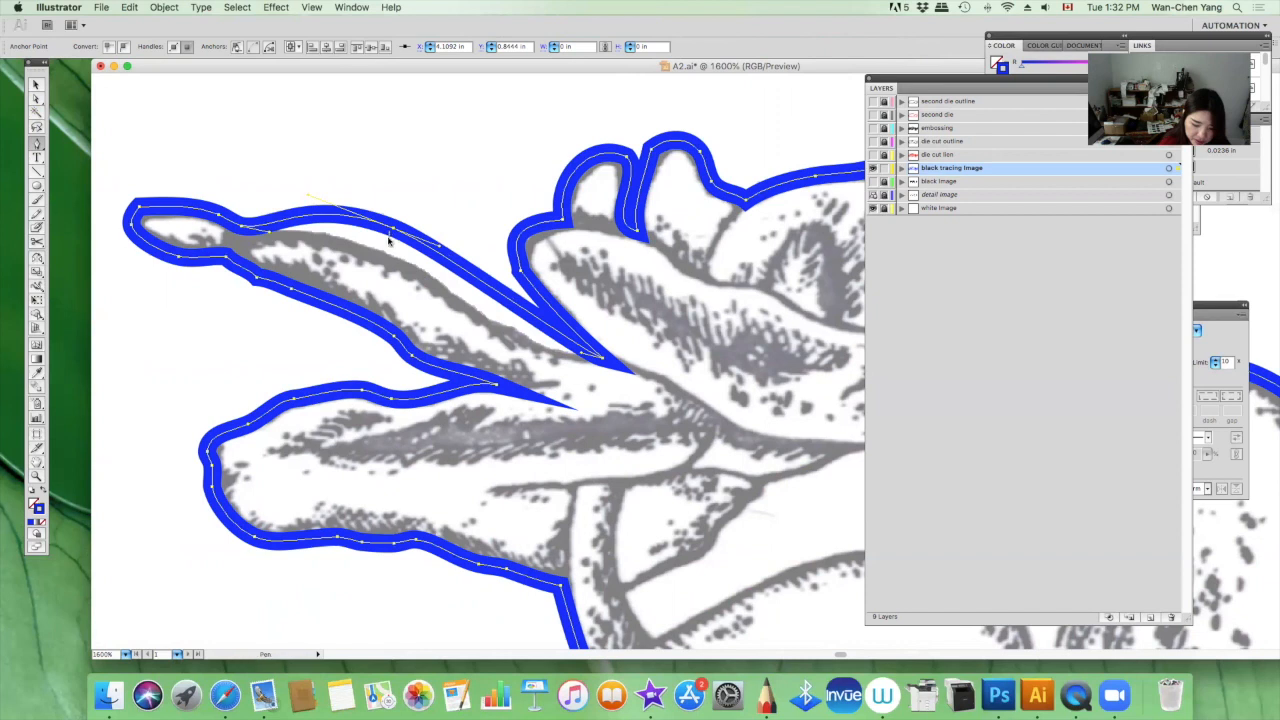
pyautogui.press('super+shift+a')
pyautogui.moveTo(395, 232); pyautogui.dragTo(434, 263)
# Step: Remove the extra anchor points around the long narrow bud's tip and redraw the outline there as a rounded curve
pyautogui.click(243, 233)
pyautogui.click(222, 214)
pyautogui.moveTo(223, 214)
pyautogui.mouseDown()
pyautogui.moveTo(231, 204)
pyautogui.moveTo(246, 215)
pyautogui.mouseUp()
pyautogui.moveTo(166, 206); pyautogui.dragTo(125, 241)
pyautogui.press('super+z')
pyautogui.moveTo(304, 211); pyautogui.dragTo(278, 244)
pyautogui.moveTo(364, 191); pyautogui.dragTo(380, 168)
pyautogui.moveTo(306, 208); pyautogui.dragTo(253, 233)
pyautogui.click(293, 210)
pyautogui.moveTo(362, 155); pyautogui.dragTo(307, 204)
pyautogui.click(394, 257)
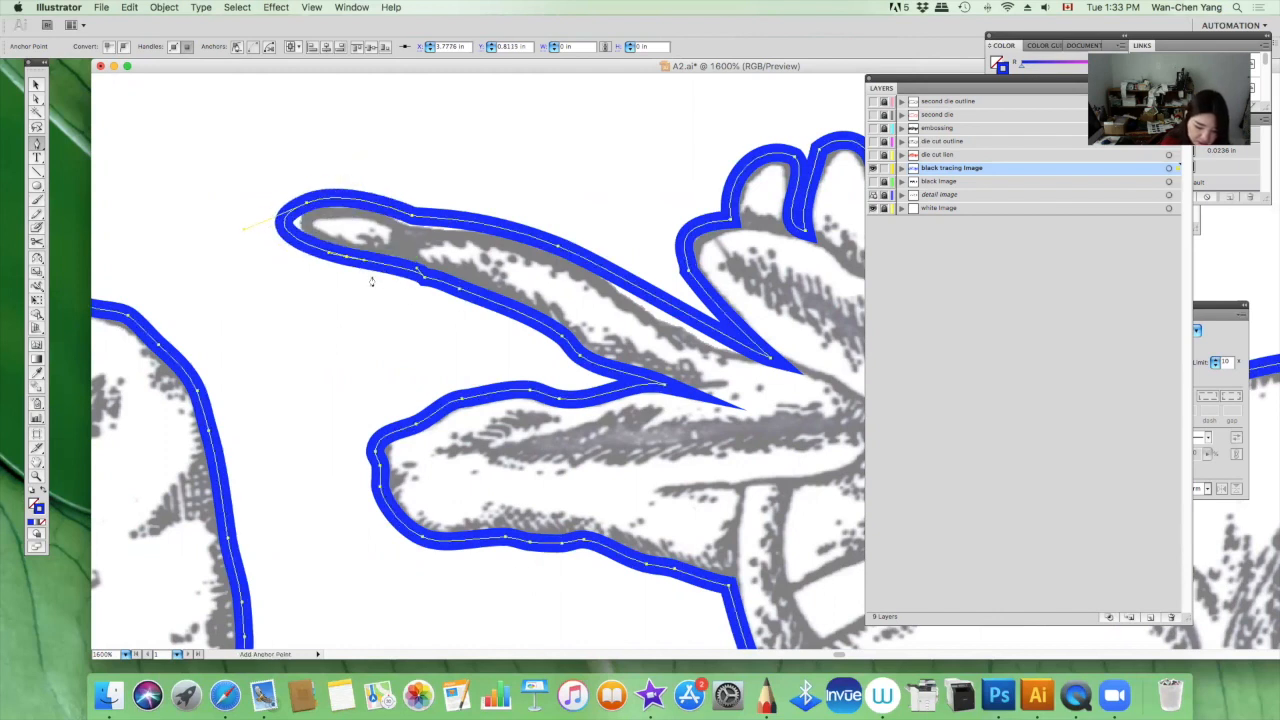
# Step: Fine-tune the anchor points and handles at the narrow bud's tip so the outline wraps evenly around the drawing
pyautogui.moveTo(346, 257); pyautogui.dragTo(344, 268)
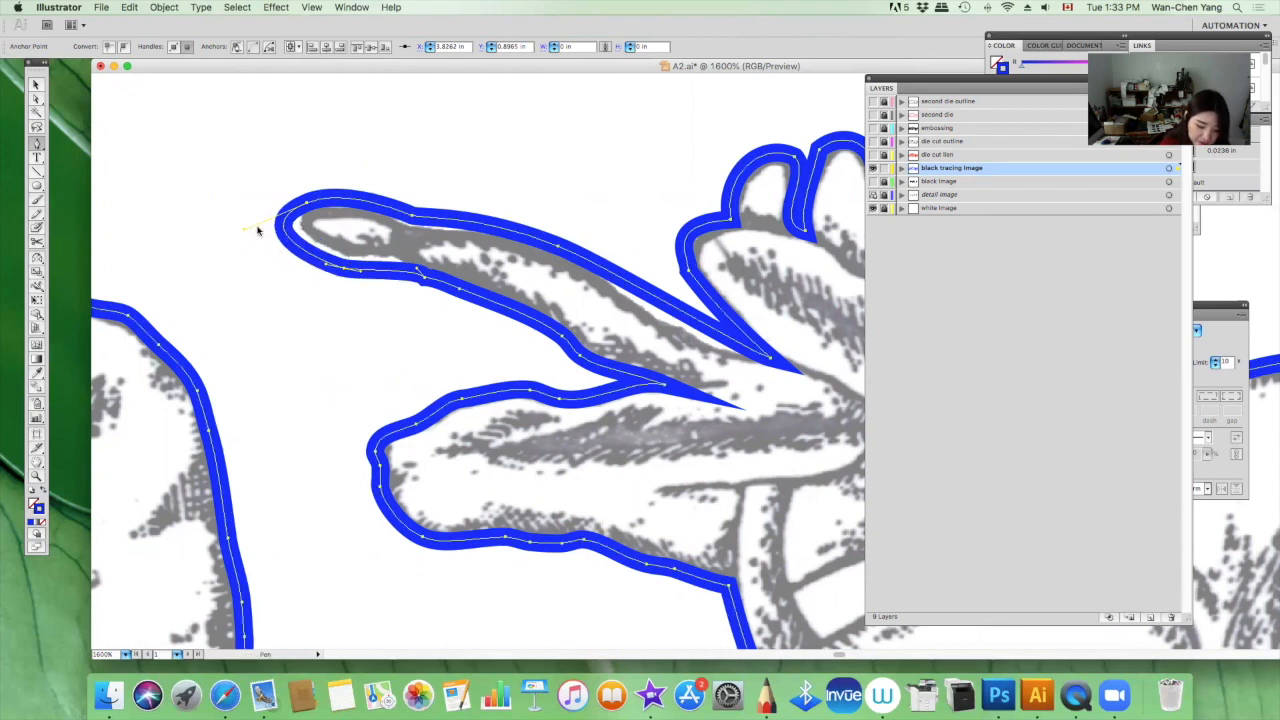
pyautogui.click(251, 231)
pyautogui.click(285, 225)
pyautogui.click(306, 205)
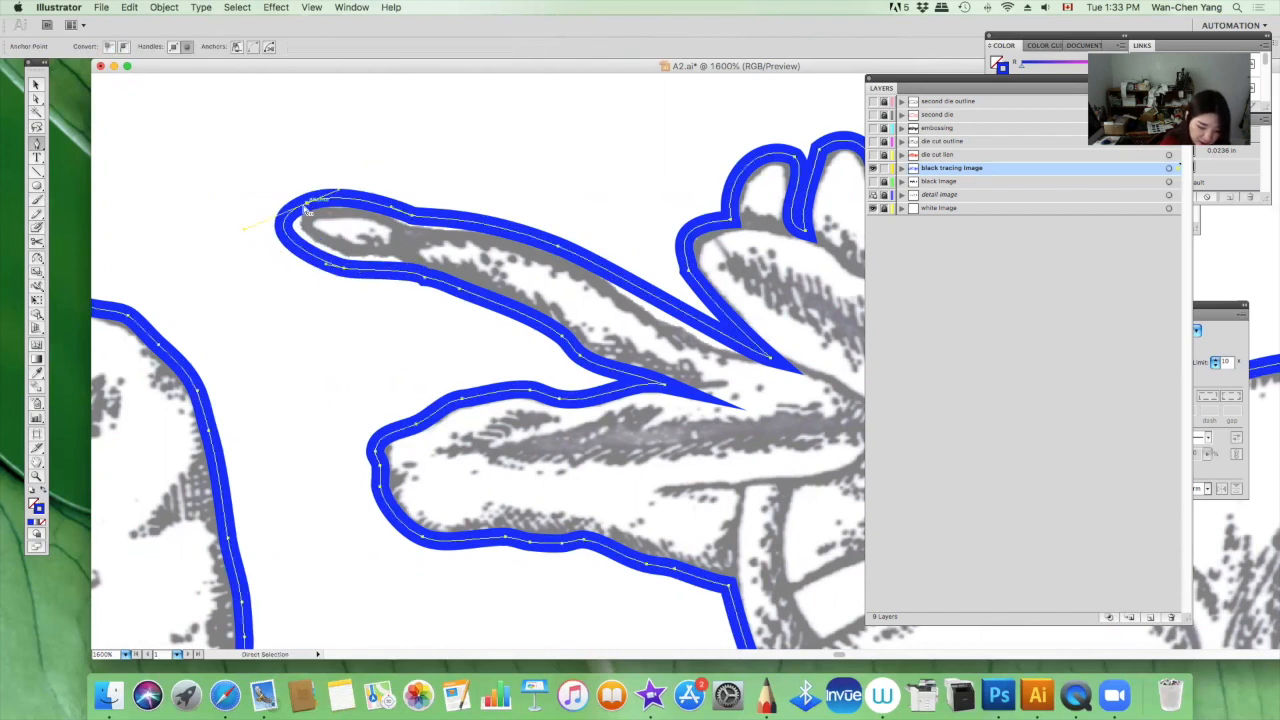
pyautogui.moveTo(246, 227); pyautogui.dragTo(271, 233)
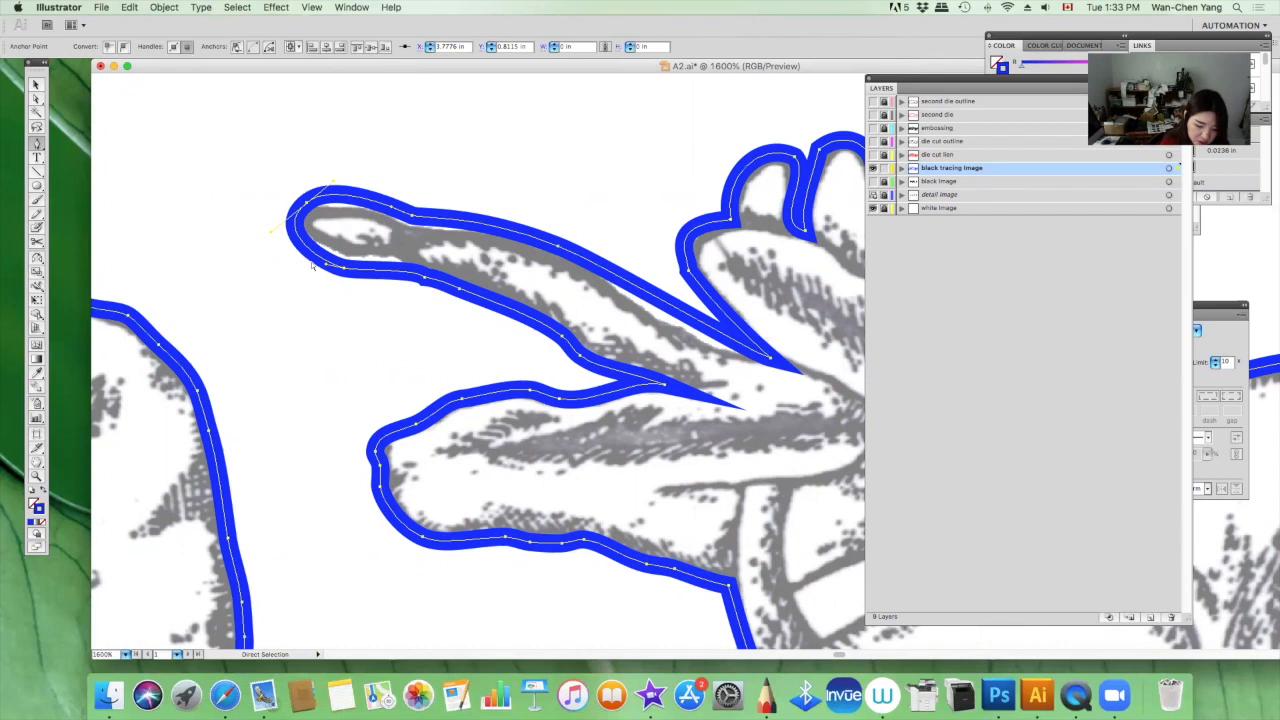
pyautogui.moveTo(345, 268); pyautogui.dragTo(336, 265)
pyautogui.moveTo(306, 203); pyautogui.dragTo(296, 202)
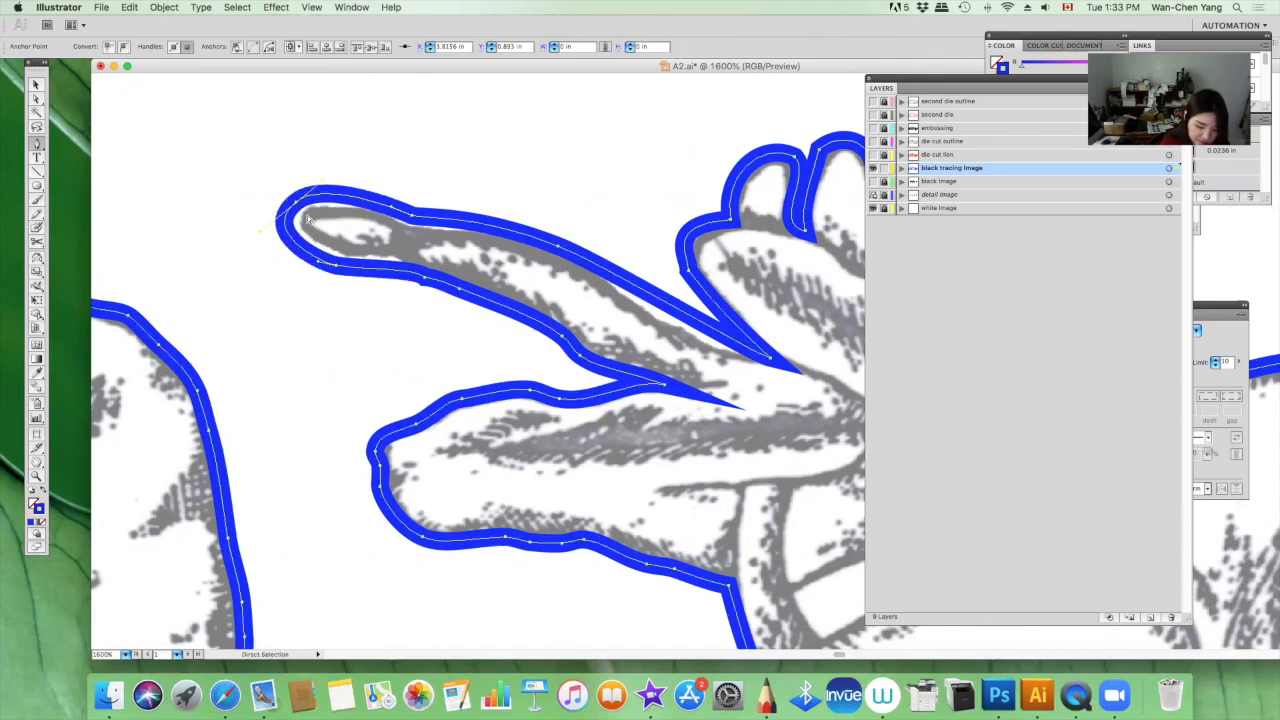
pyautogui.moveTo(340, 273); pyautogui.dragTo(339, 262)
pyautogui.moveTo(298, 205); pyautogui.dragTo(328, 190)
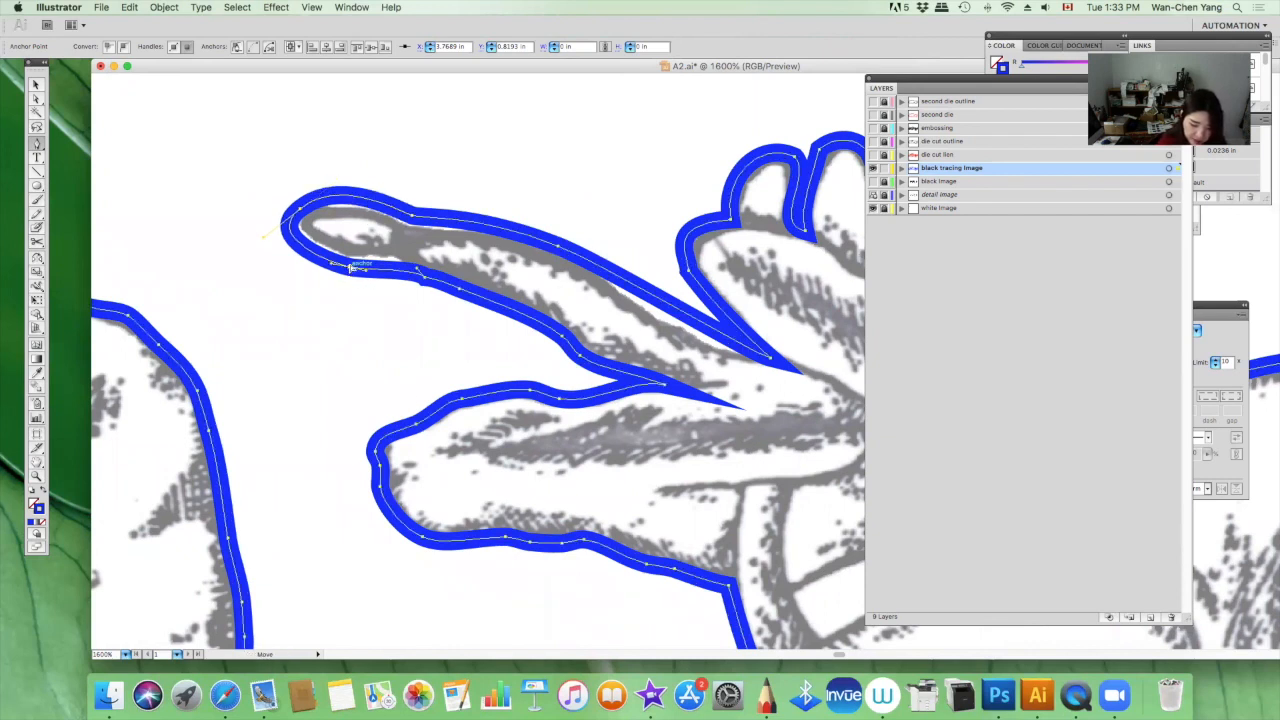
# Step: Smooth the lower edge of the long narrow bud by repositioning its anchor points and deleting the surplus ones toward the notch
pyautogui.moveTo(430, 282); pyautogui.dragTo(342, 280)
pyautogui.click(392, 263)
pyautogui.click(394, 276)
pyautogui.moveTo(459, 289); pyautogui.dragTo(457, 295)
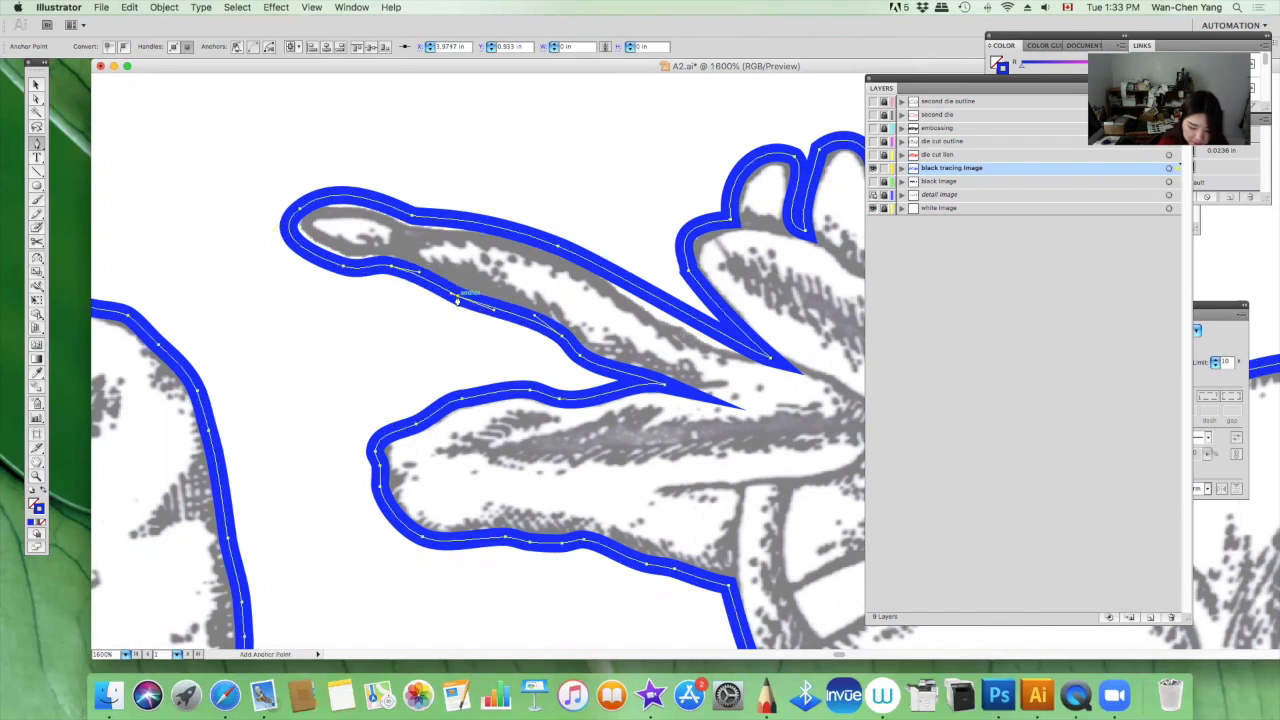
pyautogui.moveTo(457, 294)
pyautogui.mouseDown()
pyautogui.moveTo(471, 291)
pyautogui.moveTo(463, 326)
pyautogui.moveTo(476, 309)
pyautogui.mouseUp()
pyautogui.press('super+z')
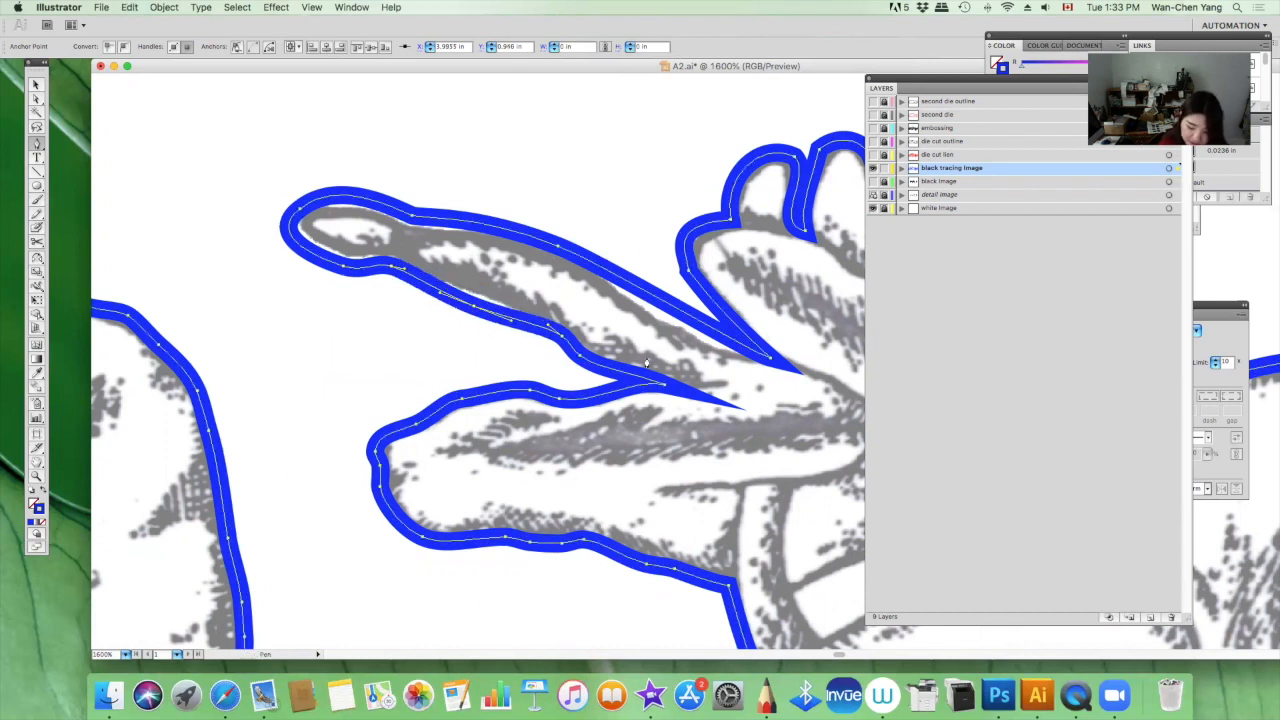
pyautogui.click(580, 360)
pyautogui.click(566, 343)
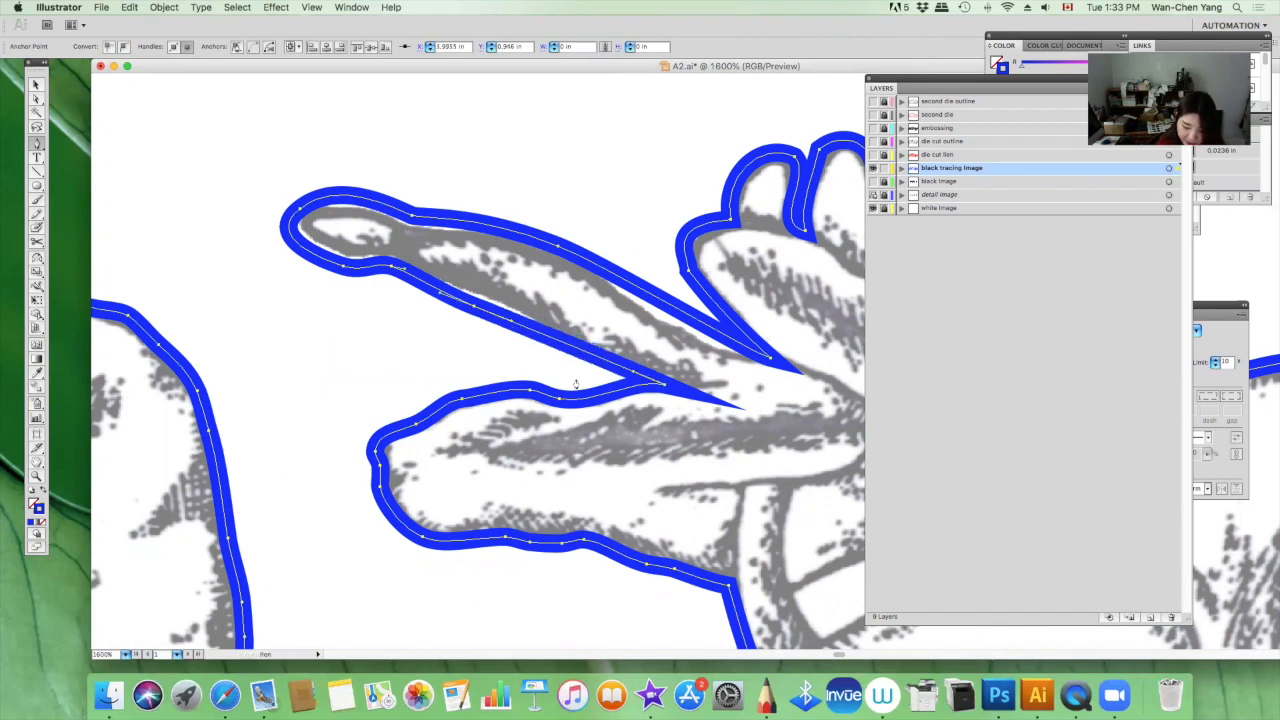
# Step: Pull the sharp notch between the two buds back into a short rounded end and adjust the curve leading into it
pyautogui.moveTo(665, 385); pyautogui.dragTo(612, 375)
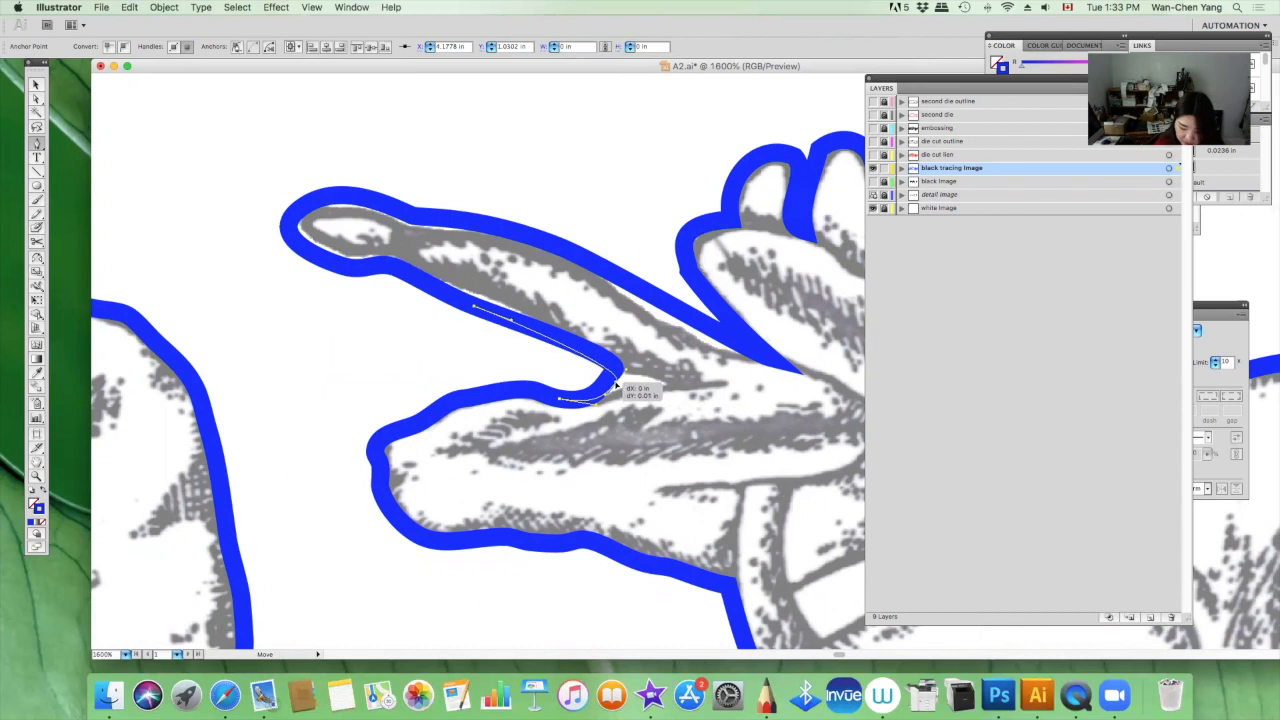
pyautogui.click(573, 357)
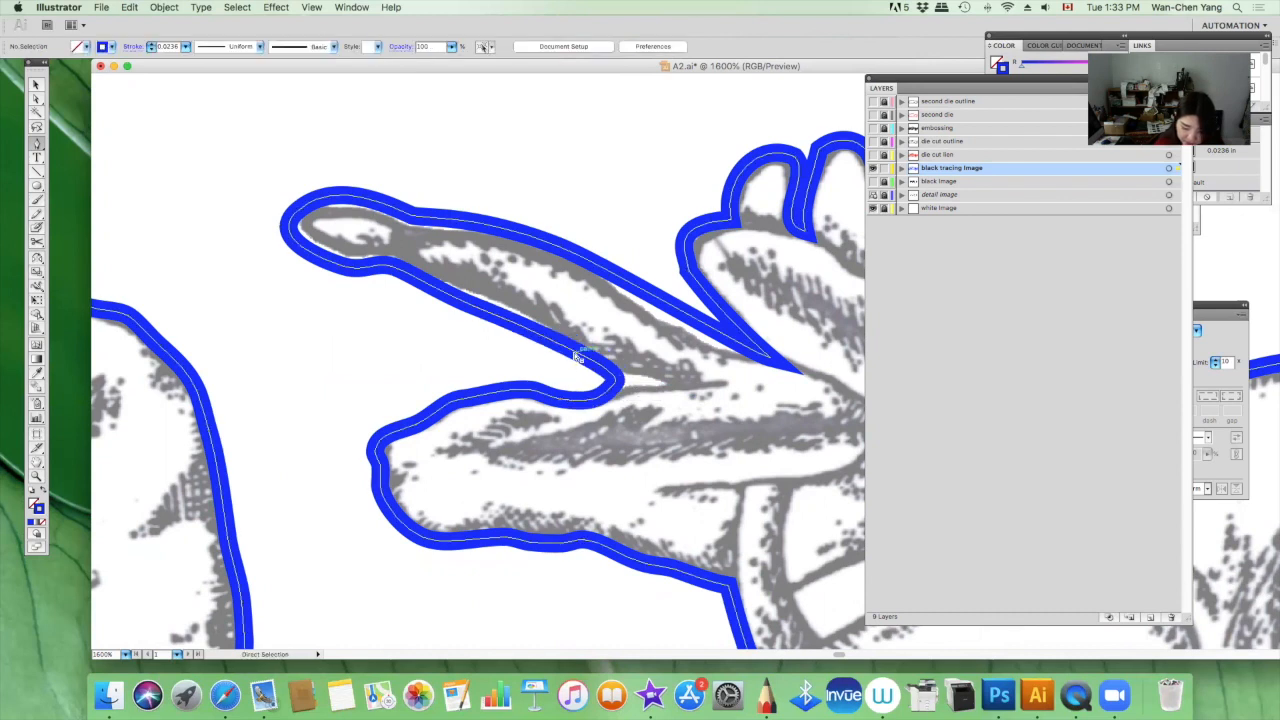
pyautogui.moveTo(574, 356); pyautogui.dragTo(478, 302)
# Step: Delete the surplus anchor points along the lower bud's upper edge and bow that edge upward with a new anchor point
pyautogui.click(560, 401)
pyautogui.click(530, 391)
pyautogui.click(462, 400)
pyautogui.click(414, 428)
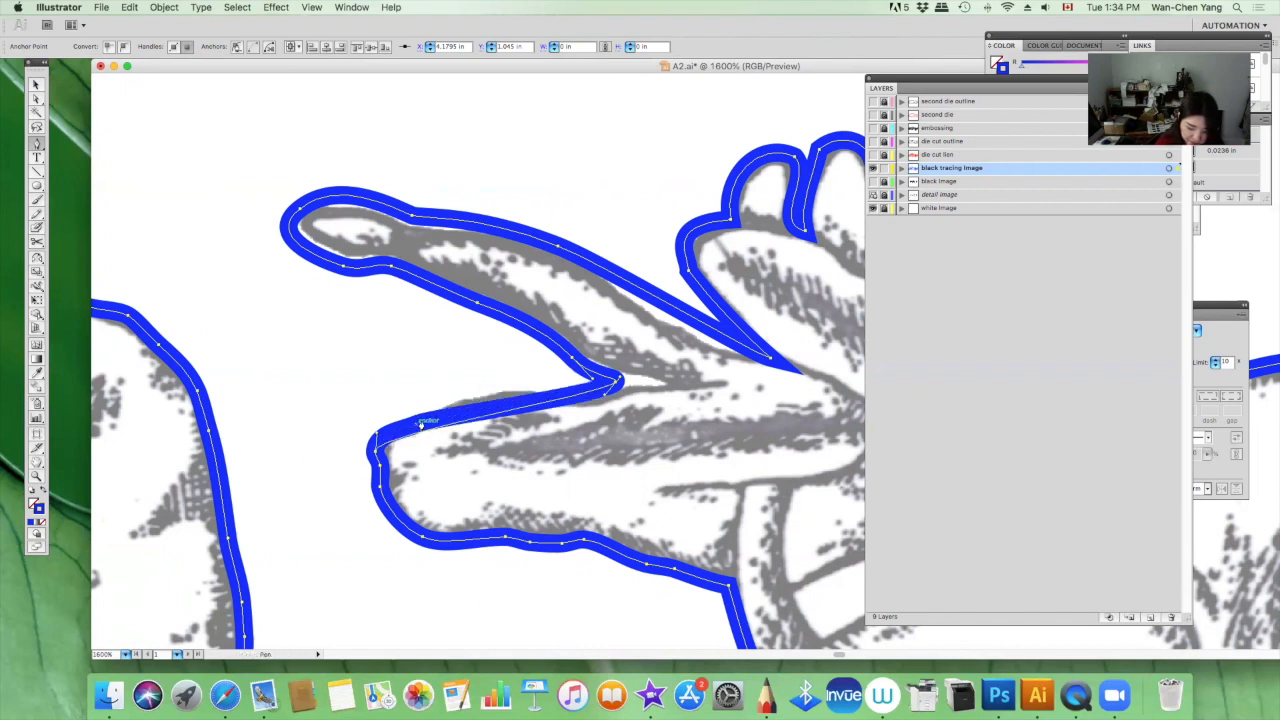
pyautogui.click(477, 421)
pyautogui.moveTo(477, 421); pyautogui.dragTo(475, 392)
pyautogui.click(578, 390)
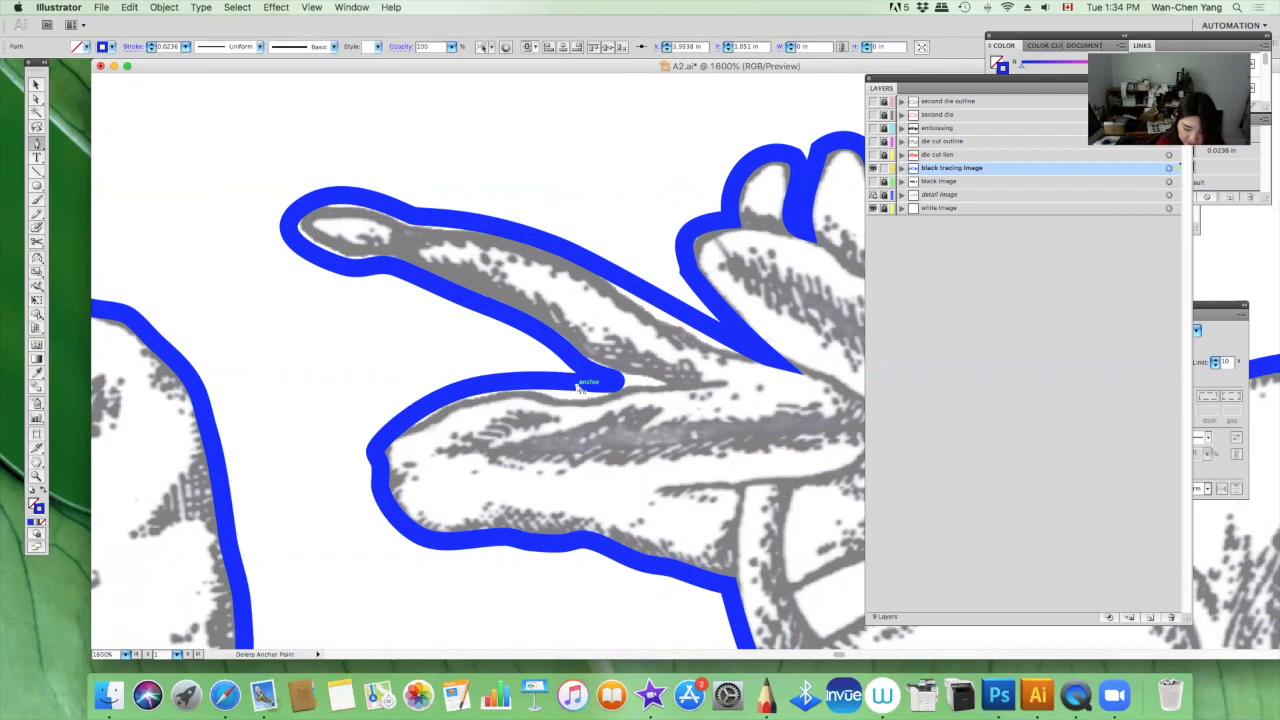
# Step: Undo the last anchor edit and rework the lower bud's upper edge to follow the drawing from the notch to its outer corner
pyautogui.press('super+z')
pyautogui.click(578, 385)
pyautogui.moveTo(578, 386)
pyautogui.mouseDown()
pyautogui.moveTo(581, 398)
pyautogui.moveTo(524, 378)
pyautogui.moveTo(468, 396)
pyautogui.mouseUp()
pyautogui.keyDown('super'); pyautogui.click(528, 373); pyautogui.keyUp('super')
pyautogui.keyDown('super'); pyautogui.click(507, 389); pyautogui.keyUp('super')
pyautogui.click(510, 384)
pyautogui.press('super+z')
pyautogui.press('super+z')
pyautogui.click(477, 388)
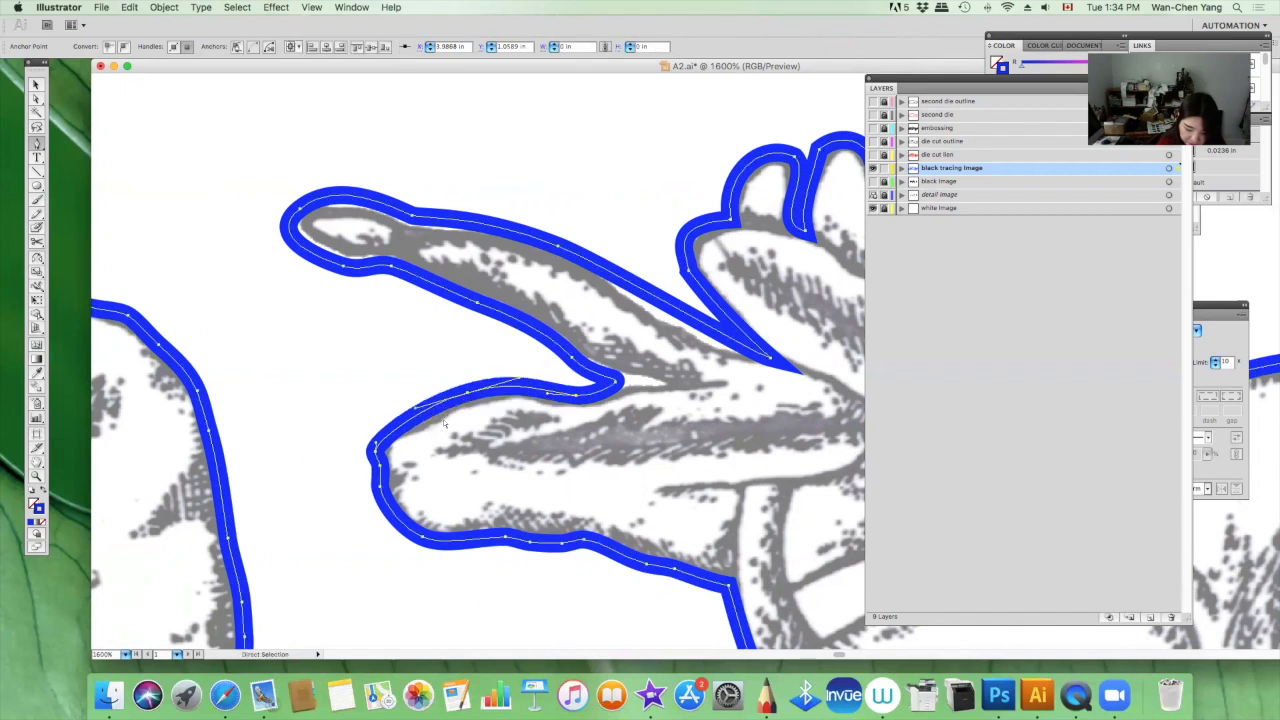
pyautogui.moveTo(376, 448); pyautogui.dragTo(430, 414)
pyautogui.press('super+z')
pyautogui.click(421, 407)
# Step: Review the reworked bud outline together with the surrounding orchids and butterfly
pyautogui.hscroll(5, 729, 428)
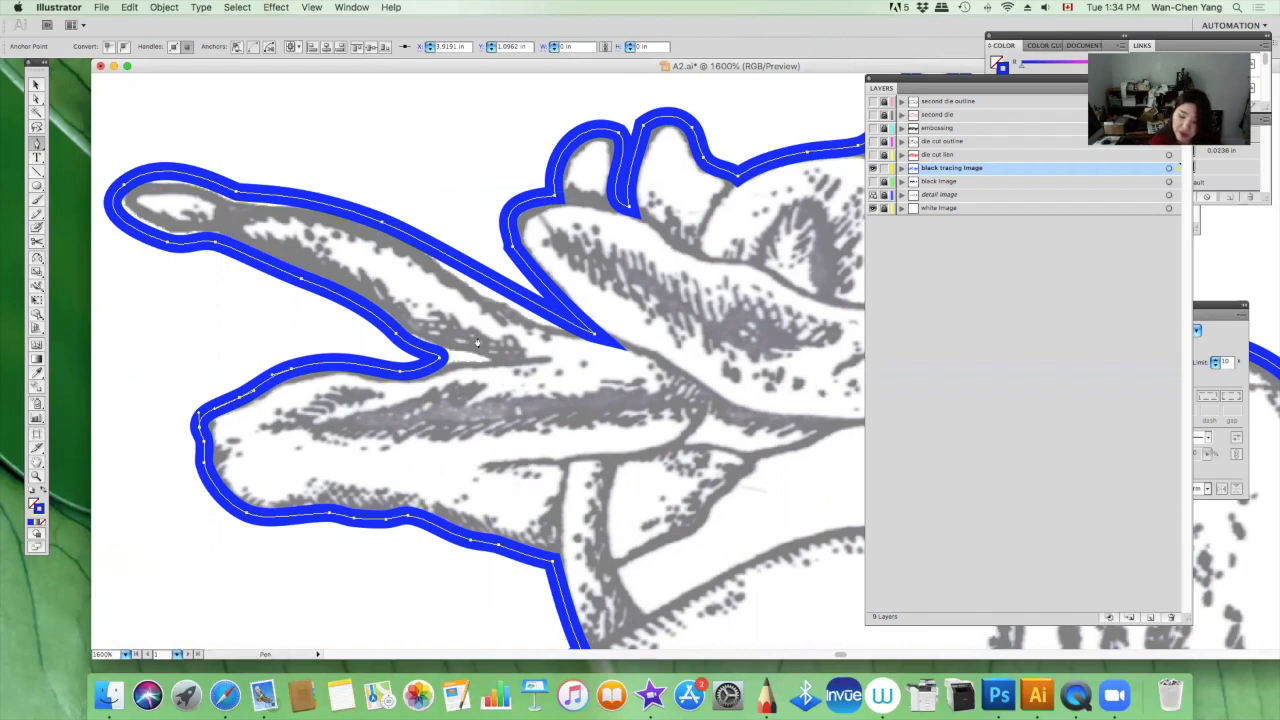
pyautogui.press('super+minus')
pyautogui.press('super+minus')
pyautogui.press('super+minus')
pyautogui.press('super+minus')
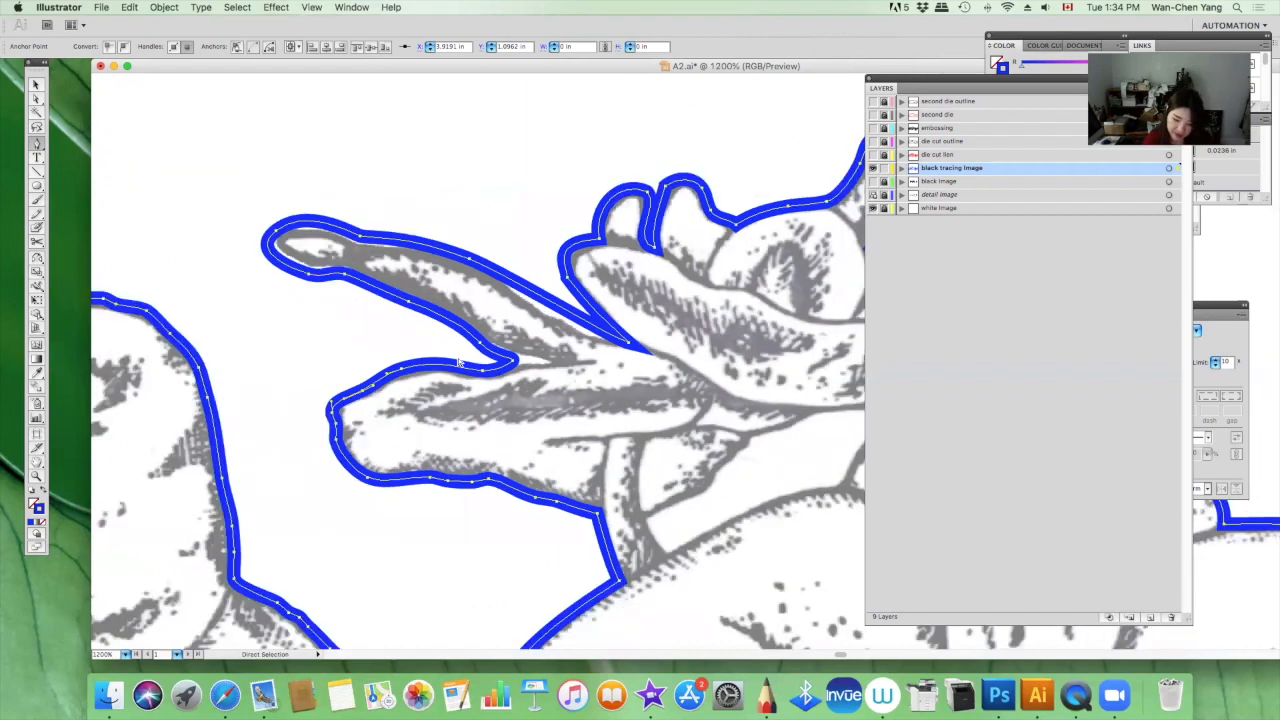
pyautogui.moveTo(768, 421); pyautogui.dragTo(655, 371)
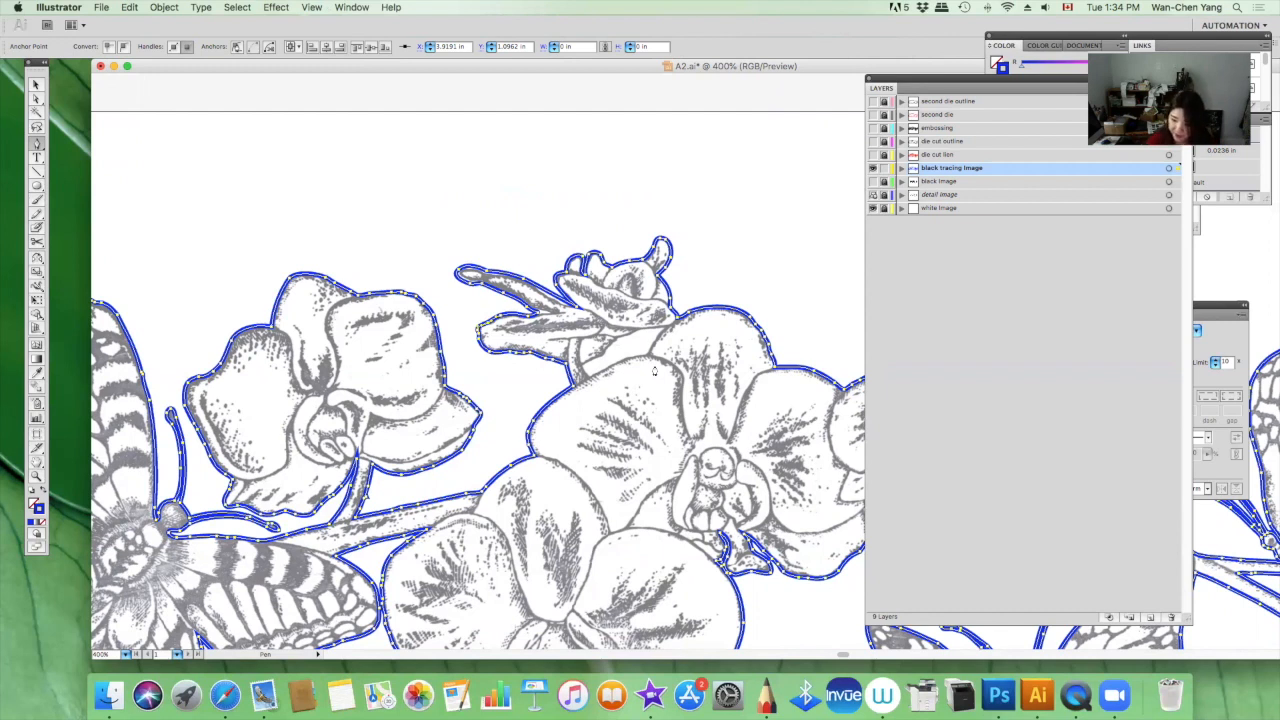
# Step: Lock the black tracing image layer and show the red die cut line layer over the blue tracing to compare the two across the artwork
pyautogui.click(883, 169)
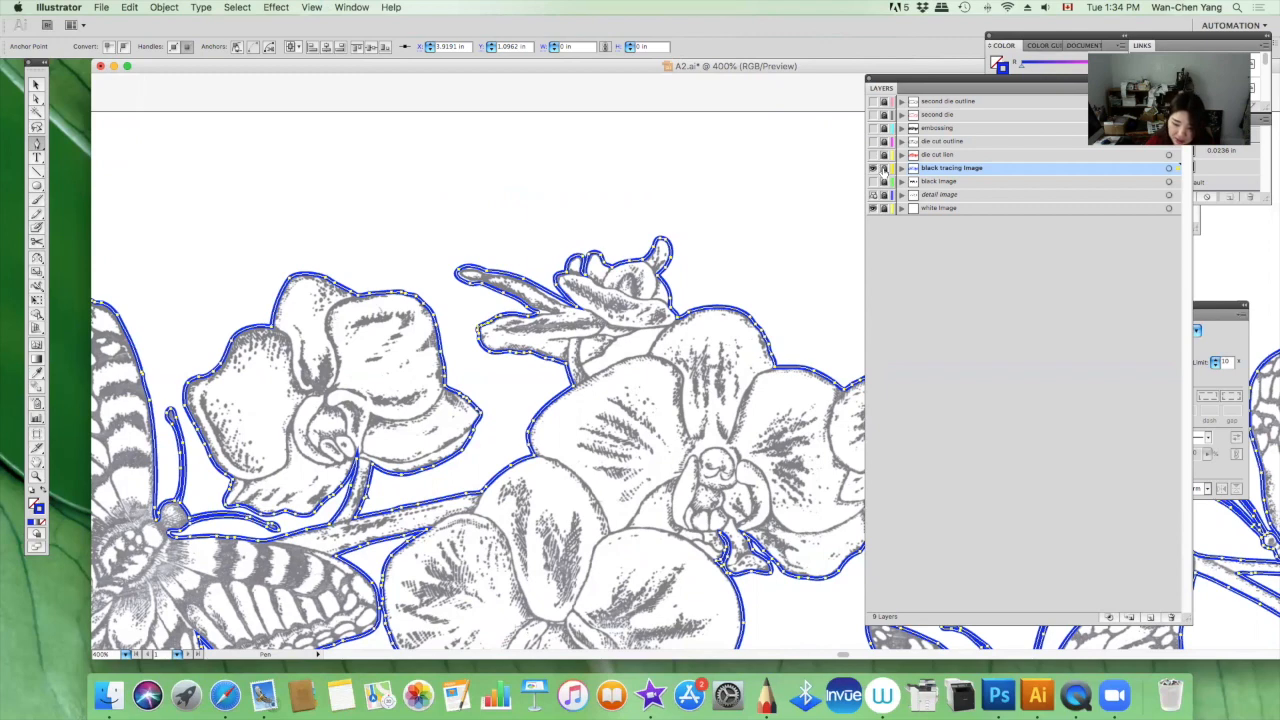
pyautogui.click(873, 155)
pyautogui.click(873, 168)
pyautogui.click(873, 168)
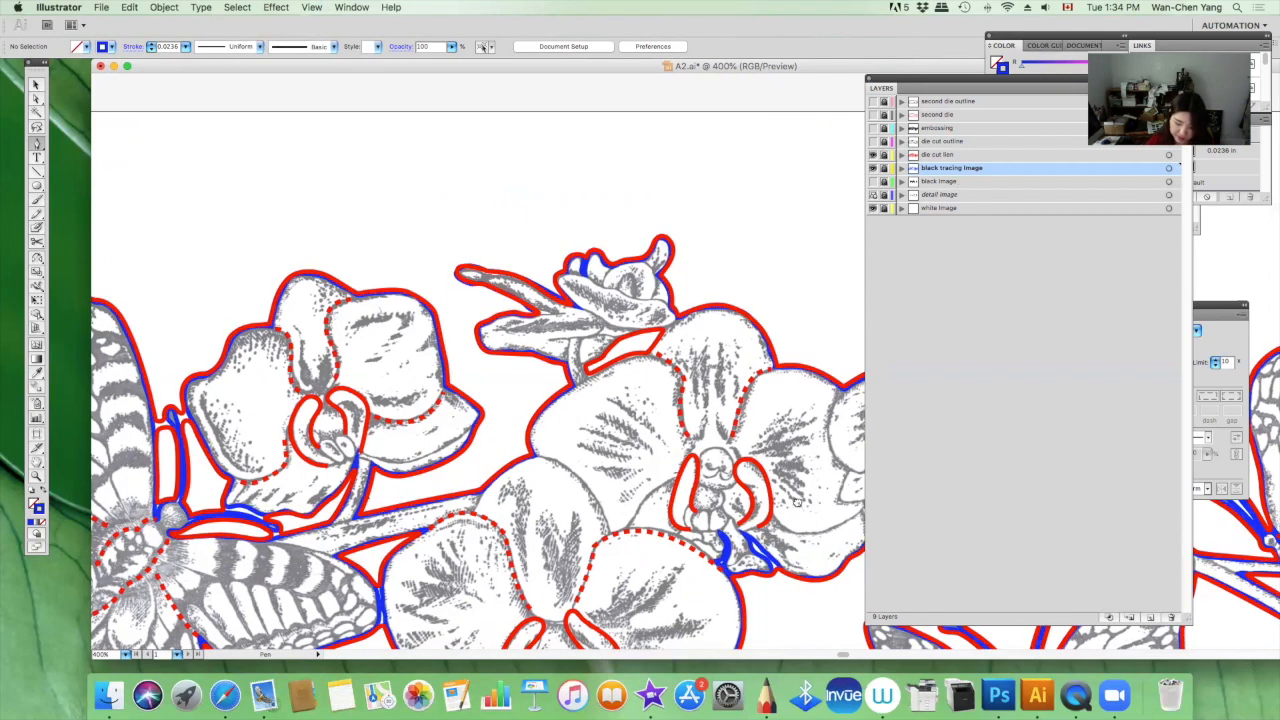
pyautogui.scroll(-5, 798, 503)
pyautogui.hscroll(3, 798, 503)
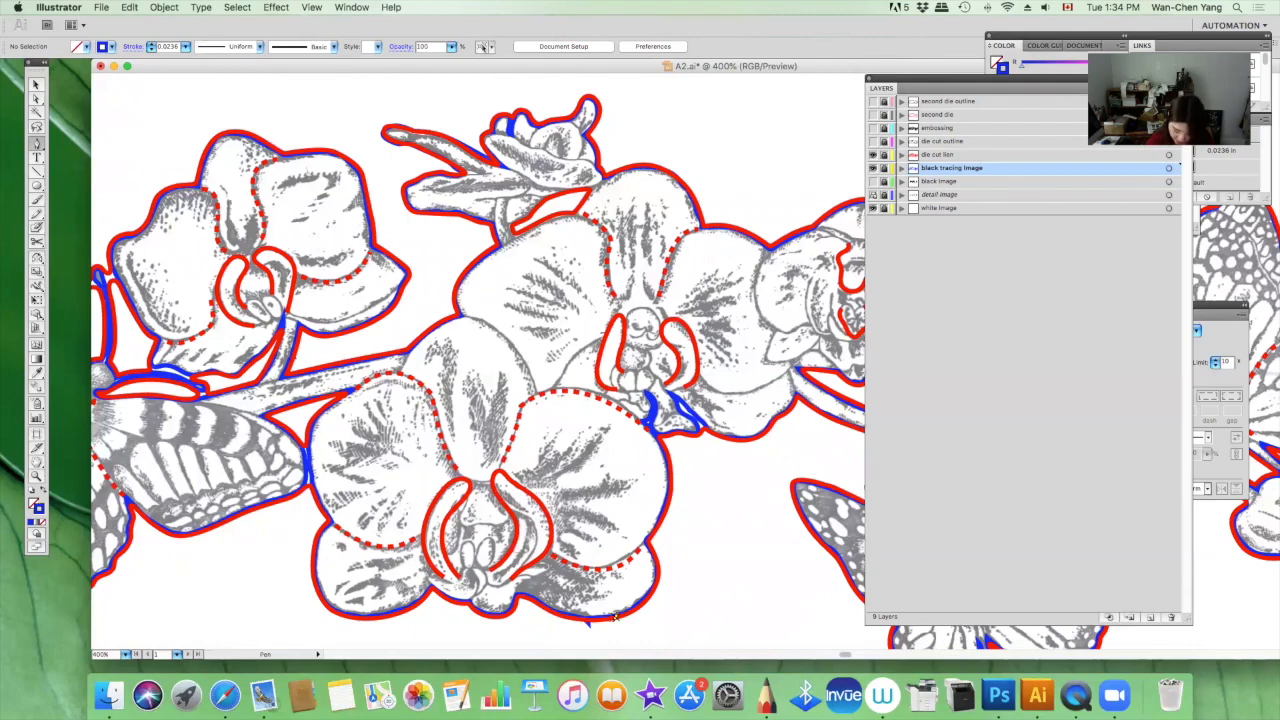
pyautogui.press('super+minus')
pyautogui.press('super+minus')
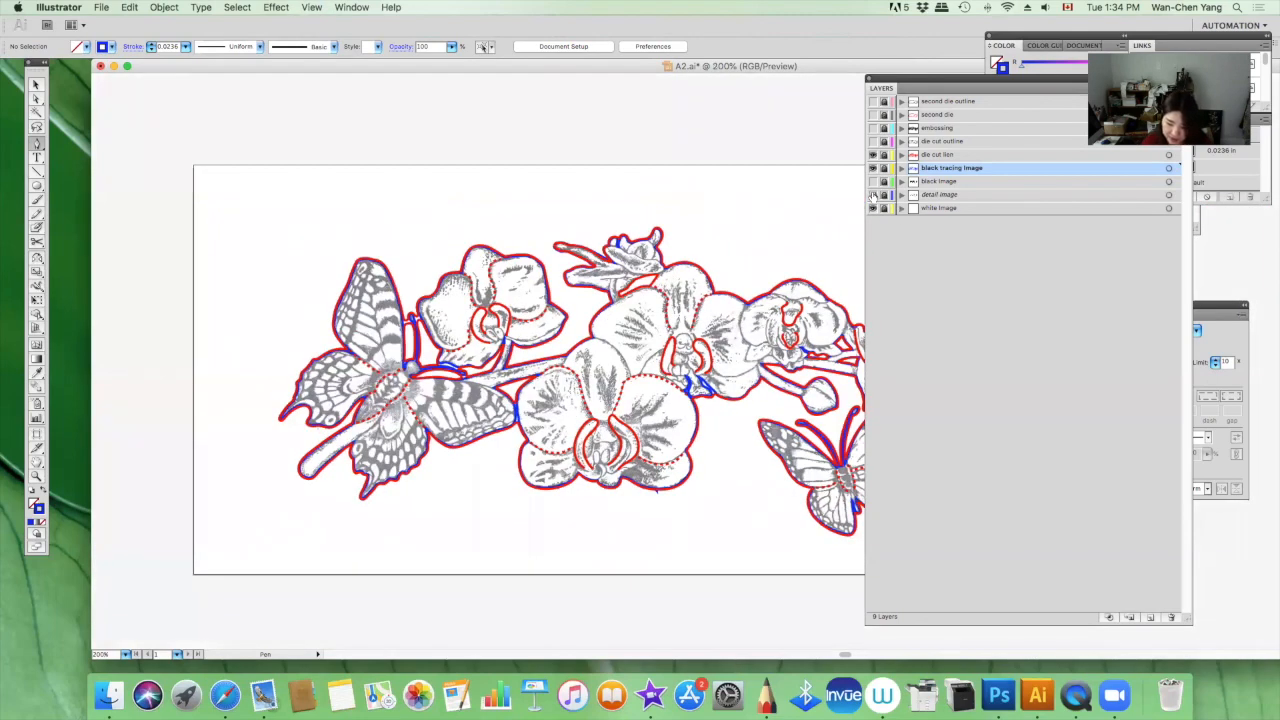
# Step: Hide the detail image and black tracing image layers so only the red die cut lines remain over the white image
pyautogui.click(873, 196)
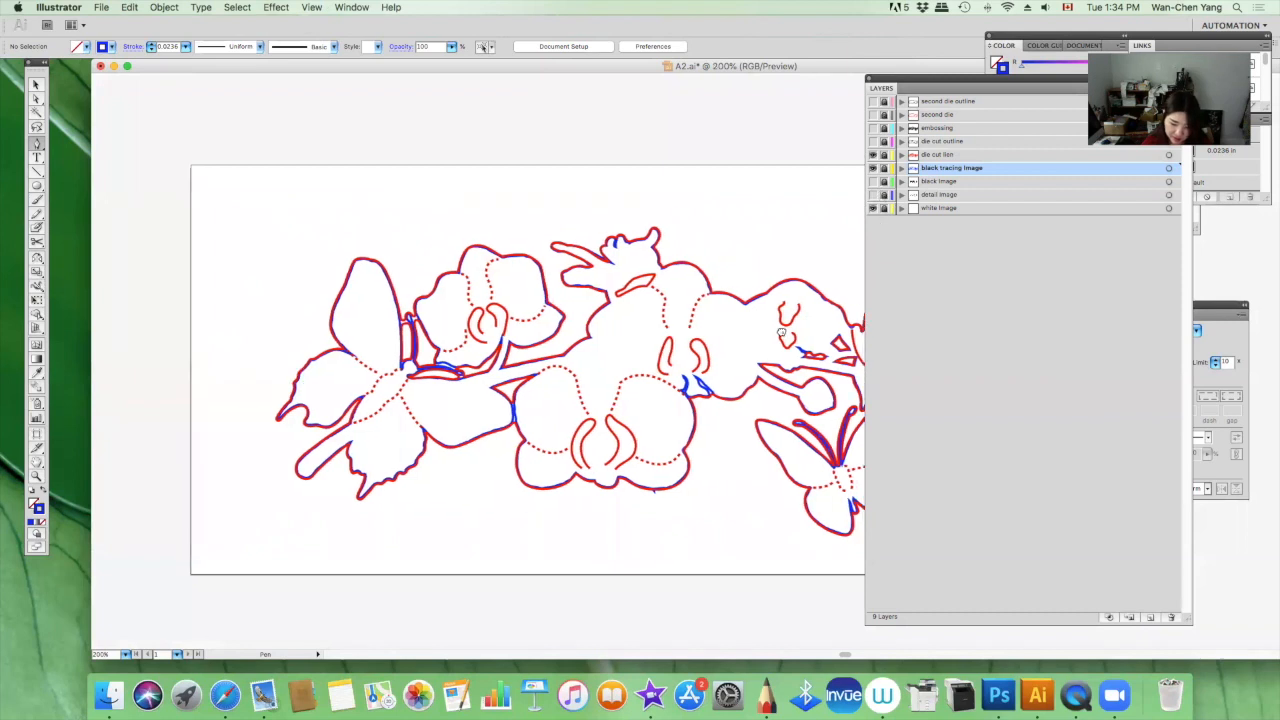
pyautogui.click(873, 168)
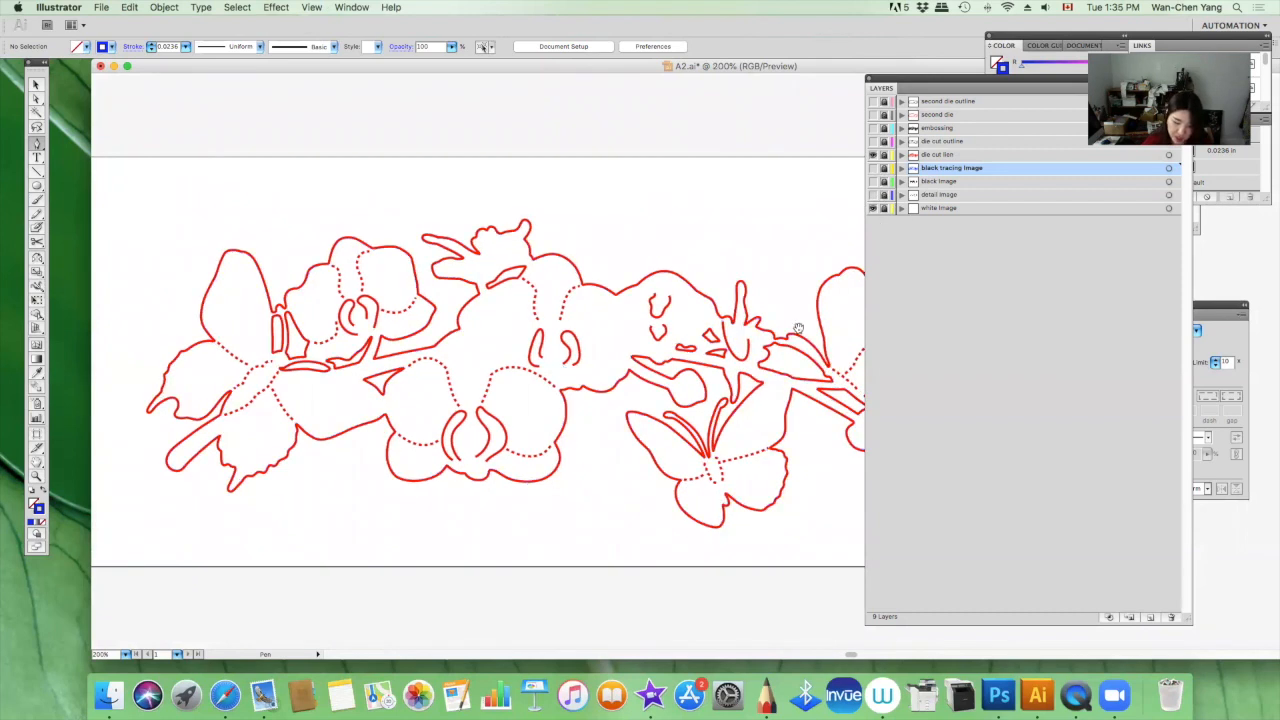
pyautogui.hscroll(3, 754, 377)
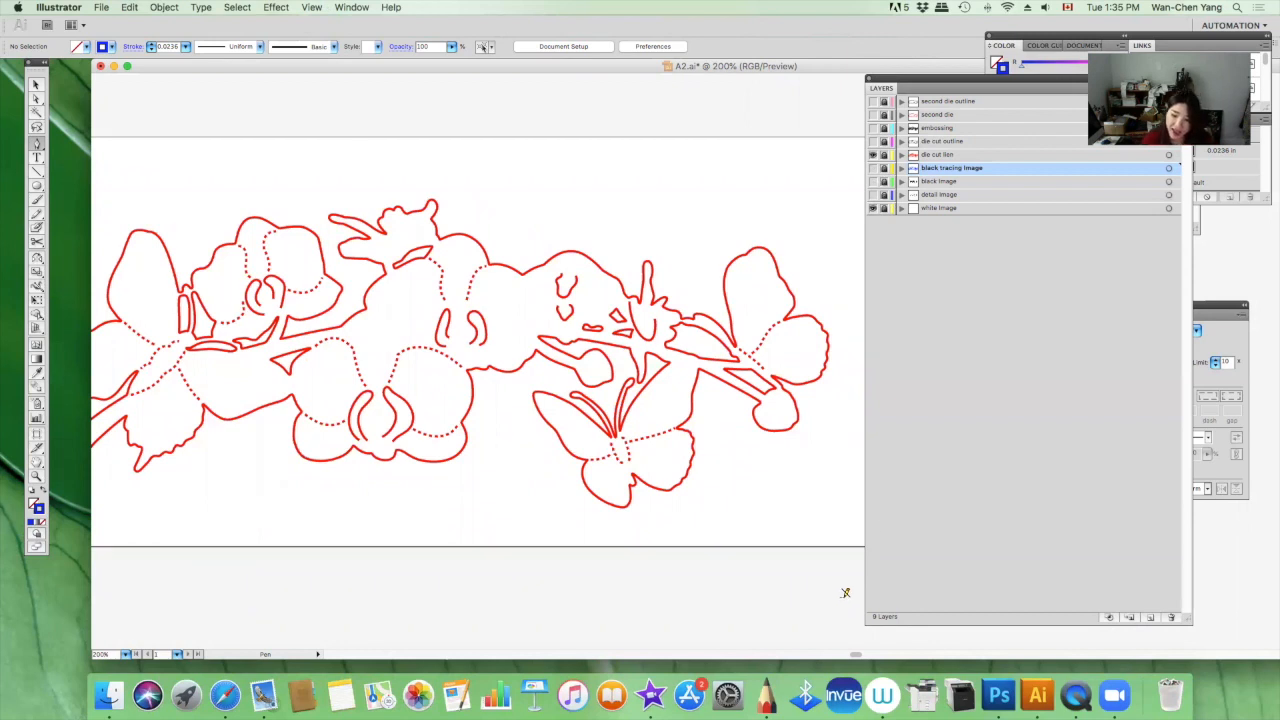
# Step: Show the die cut outline layer without the red die cut lines and check it against the detail image, leaving the outline alone
pyautogui.click(873, 141)
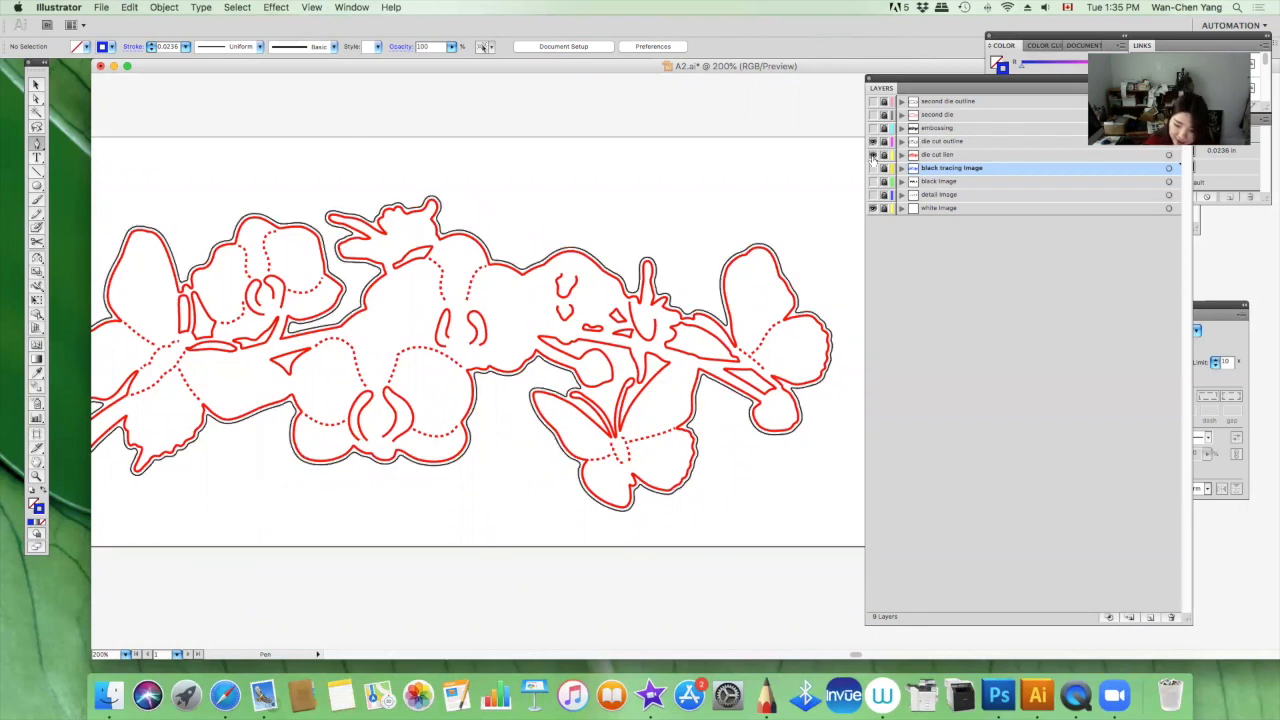
pyautogui.click(873, 155)
pyautogui.moveTo(614, 484); pyautogui.dragTo(684, 480)
pyautogui.click(873, 194)
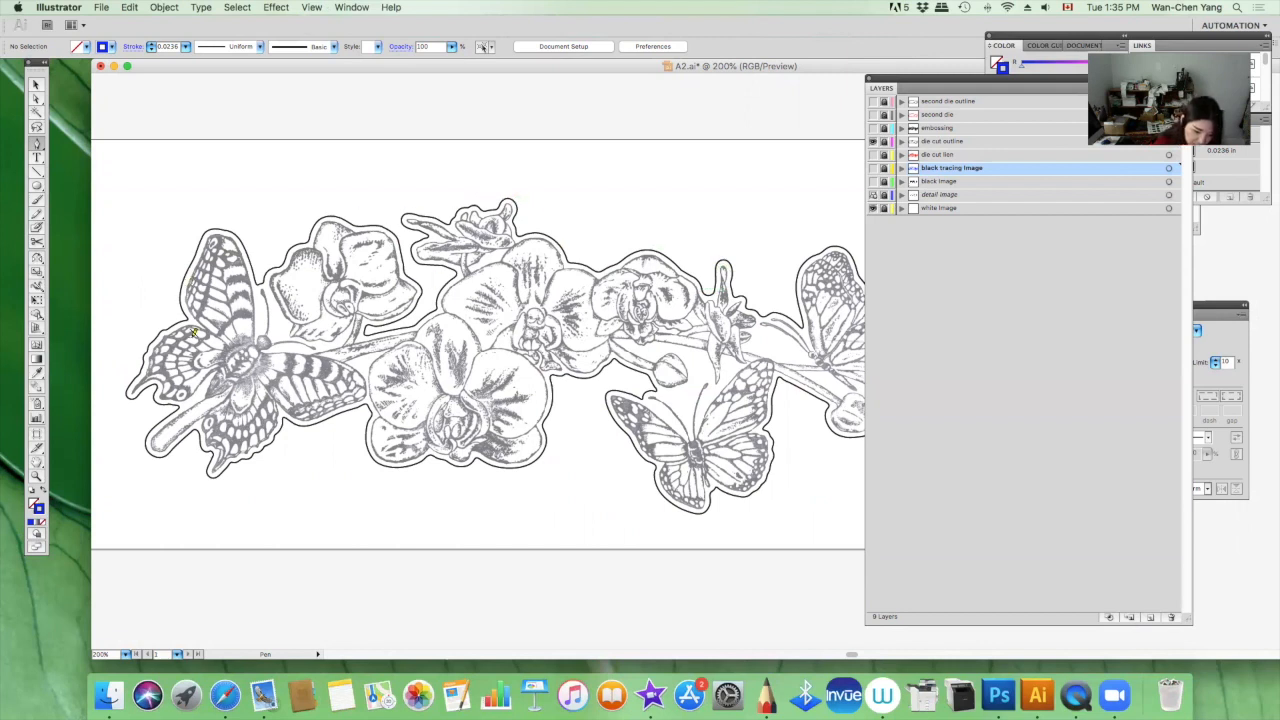
pyautogui.click(874, 195)
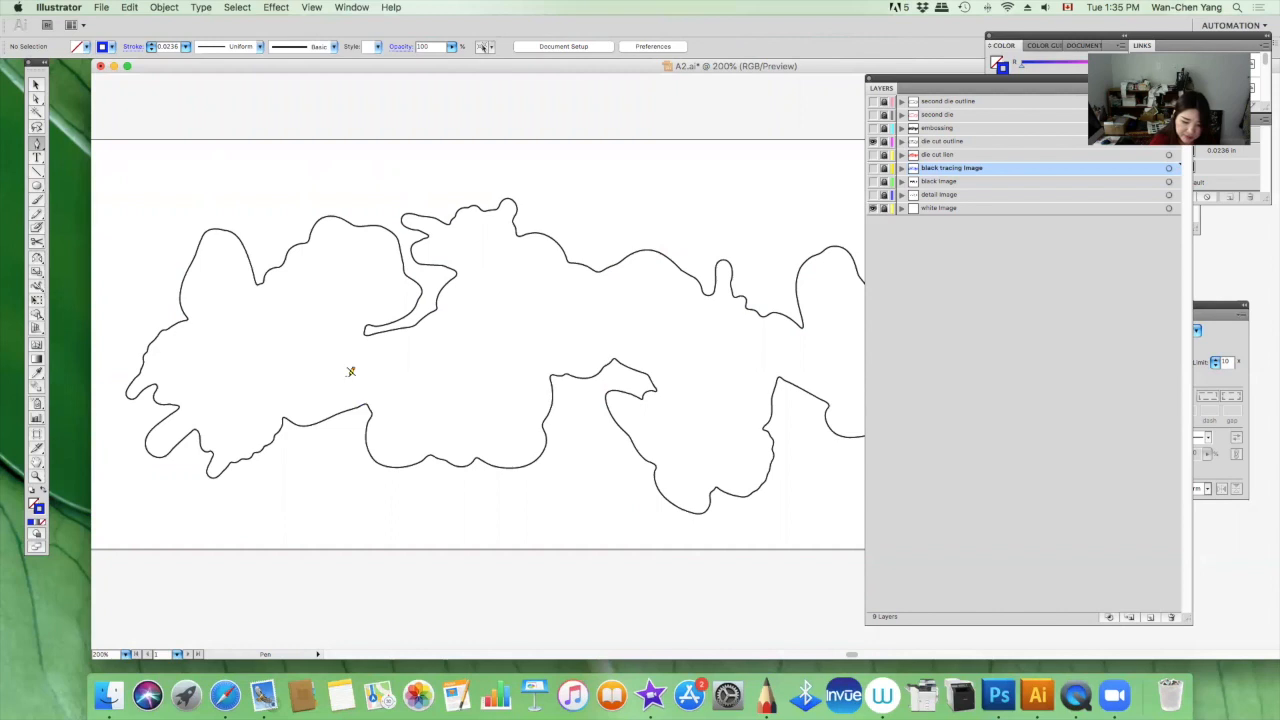
# Step: Compare the red die cut lines with the die cut outline, ending with only the red die cut lines shown
pyautogui.click(873, 154)
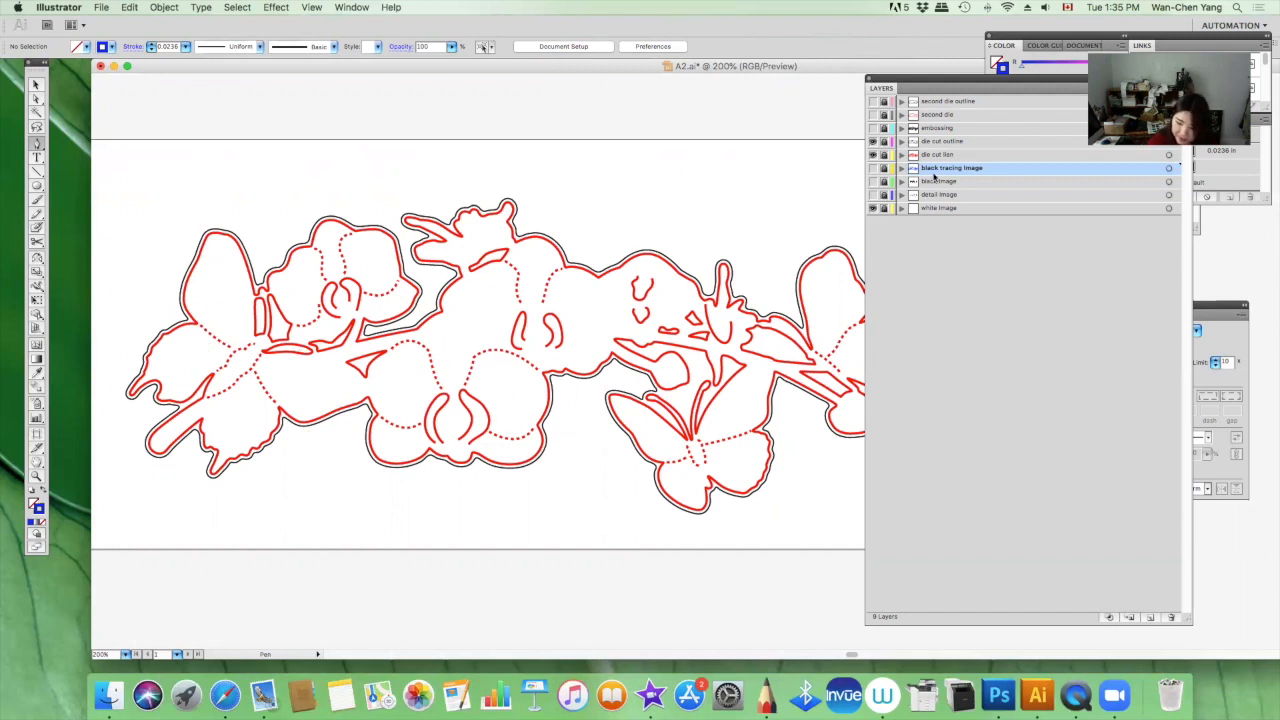
pyautogui.click(873, 155)
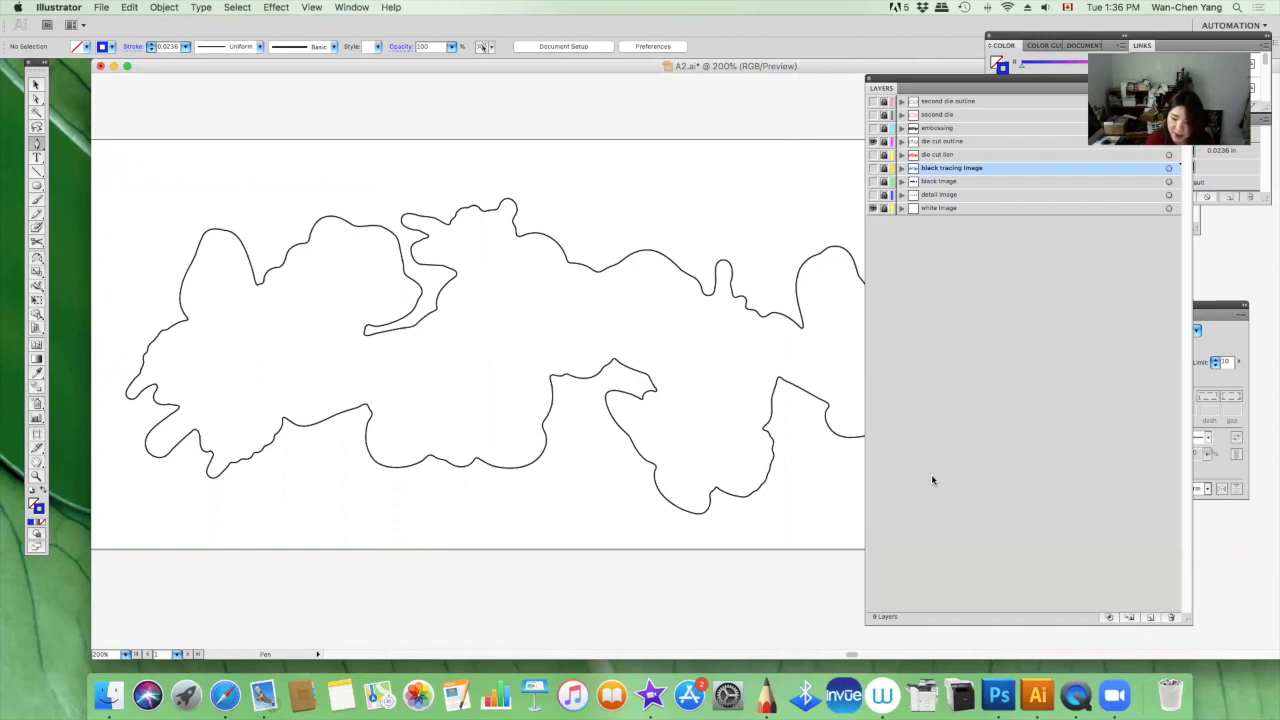
pyautogui.click(872, 154)
pyautogui.click(872, 141)
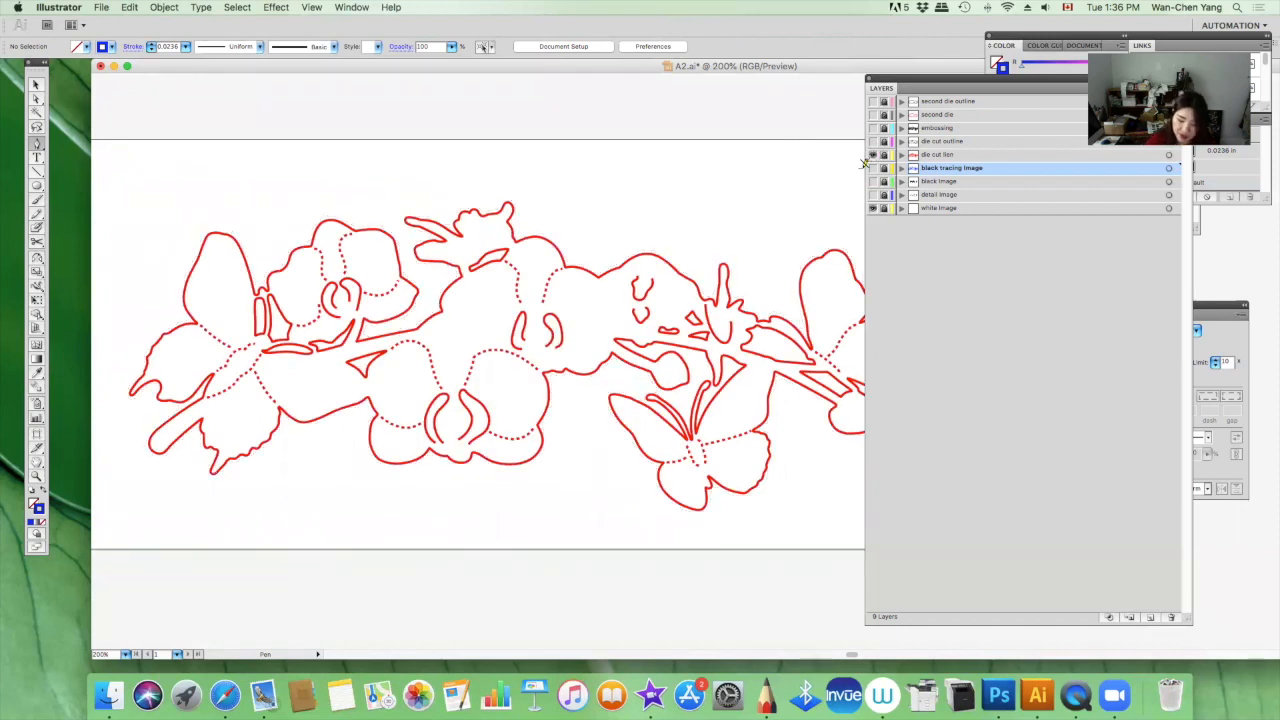
pyautogui.scroll(-2, 817, 486)
pyautogui.hscroll(2, 817, 486)
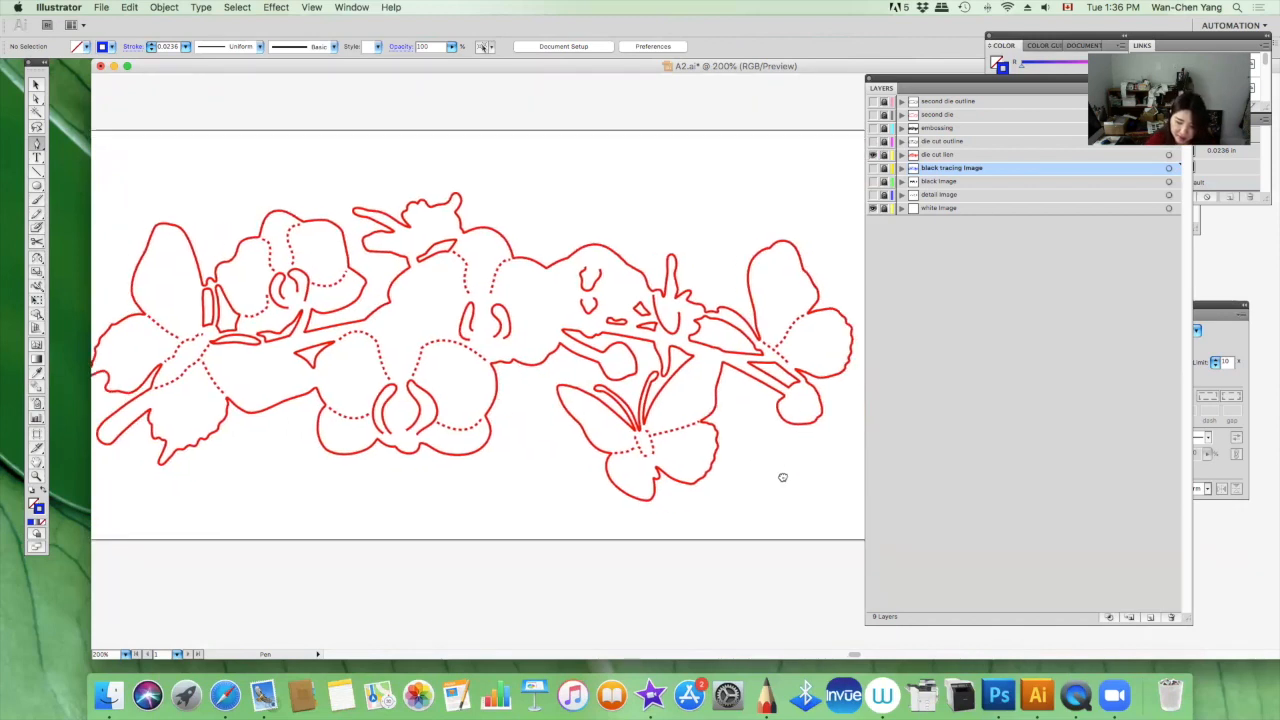
pyautogui.moveTo(797, 481); pyautogui.dragTo(792, 485)
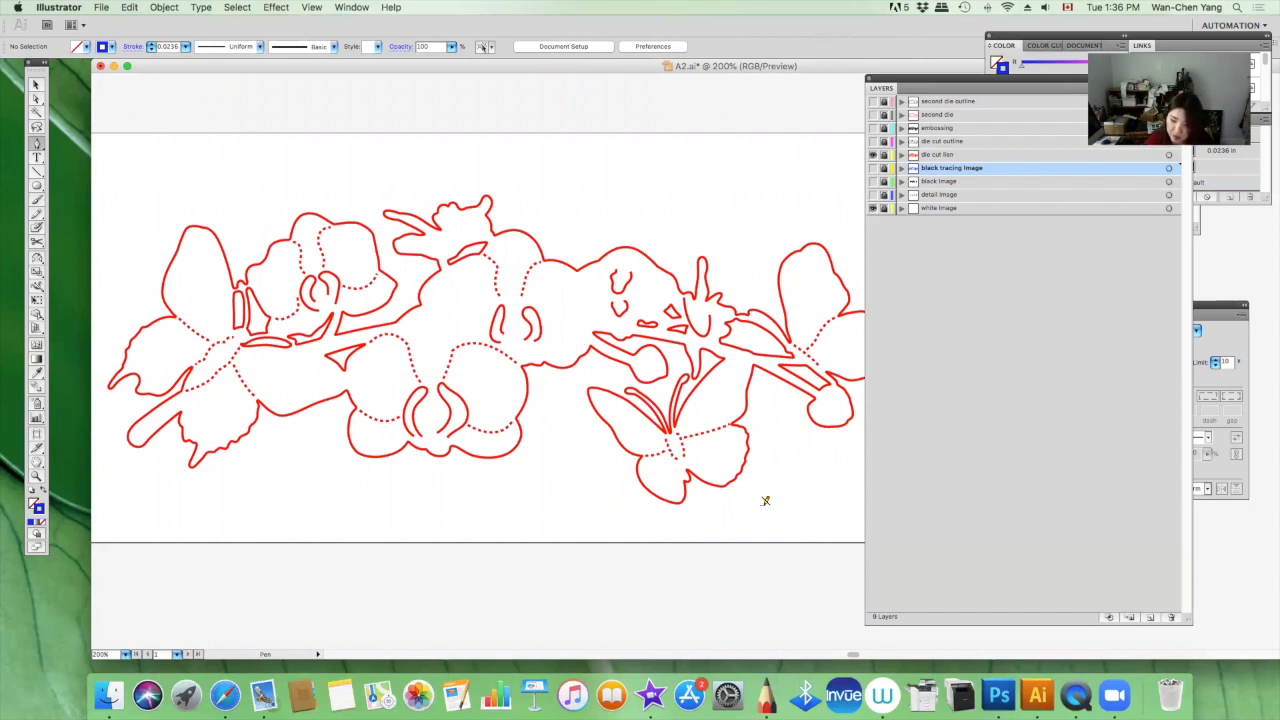
# Step: Show the die cut outline again and briefly preview the embossing, second die and second die outline layers around the artwork
pyautogui.click(872, 141)
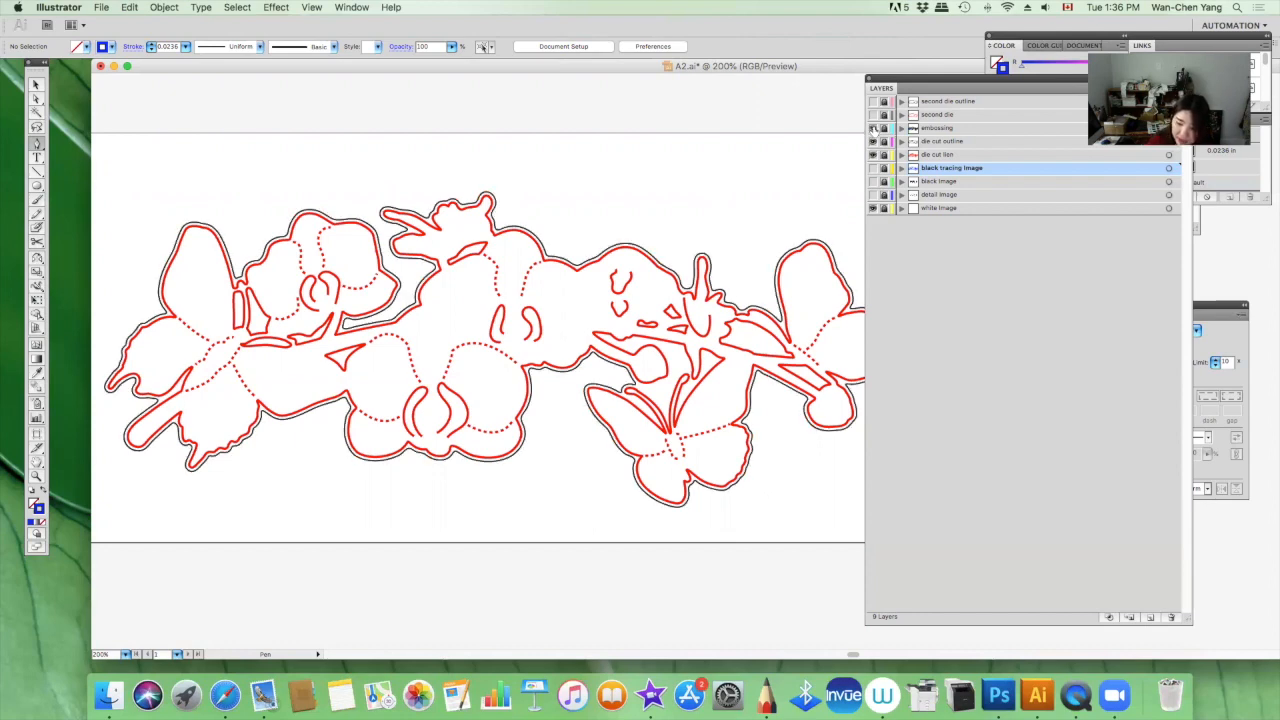
pyautogui.click(873, 128)
pyautogui.click(873, 128)
pyautogui.click(873, 114)
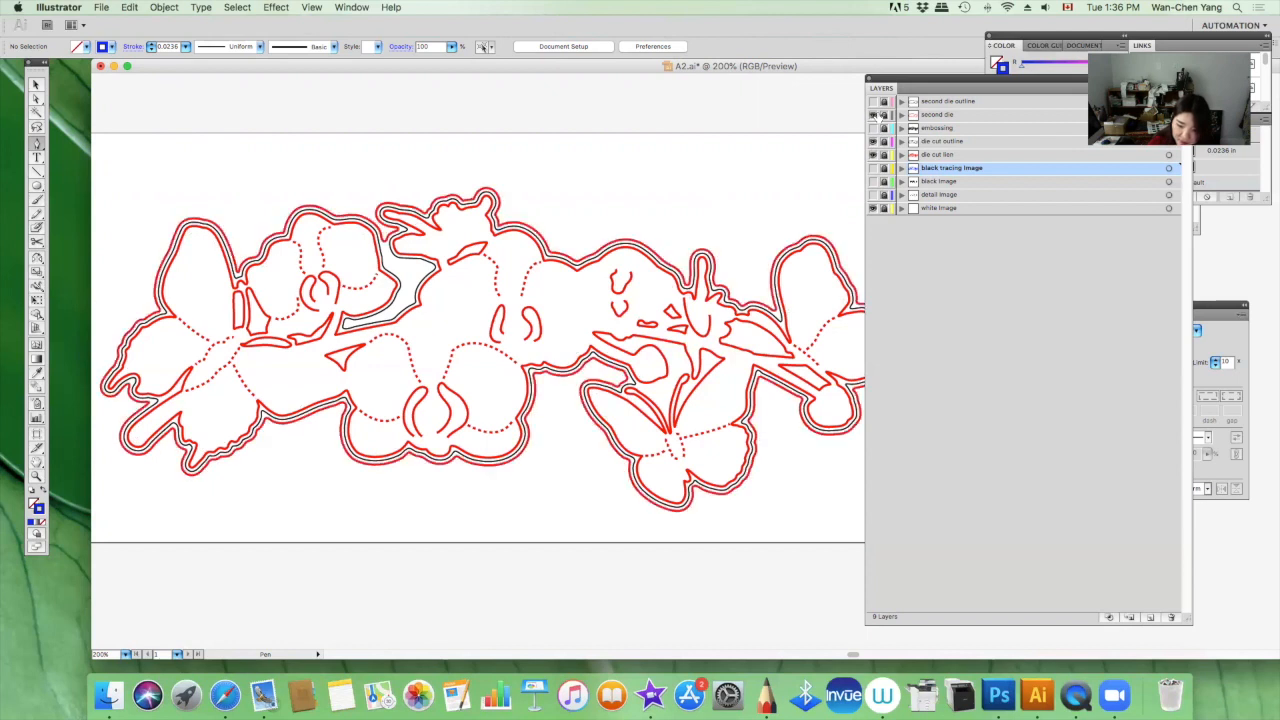
pyautogui.click(872, 101)
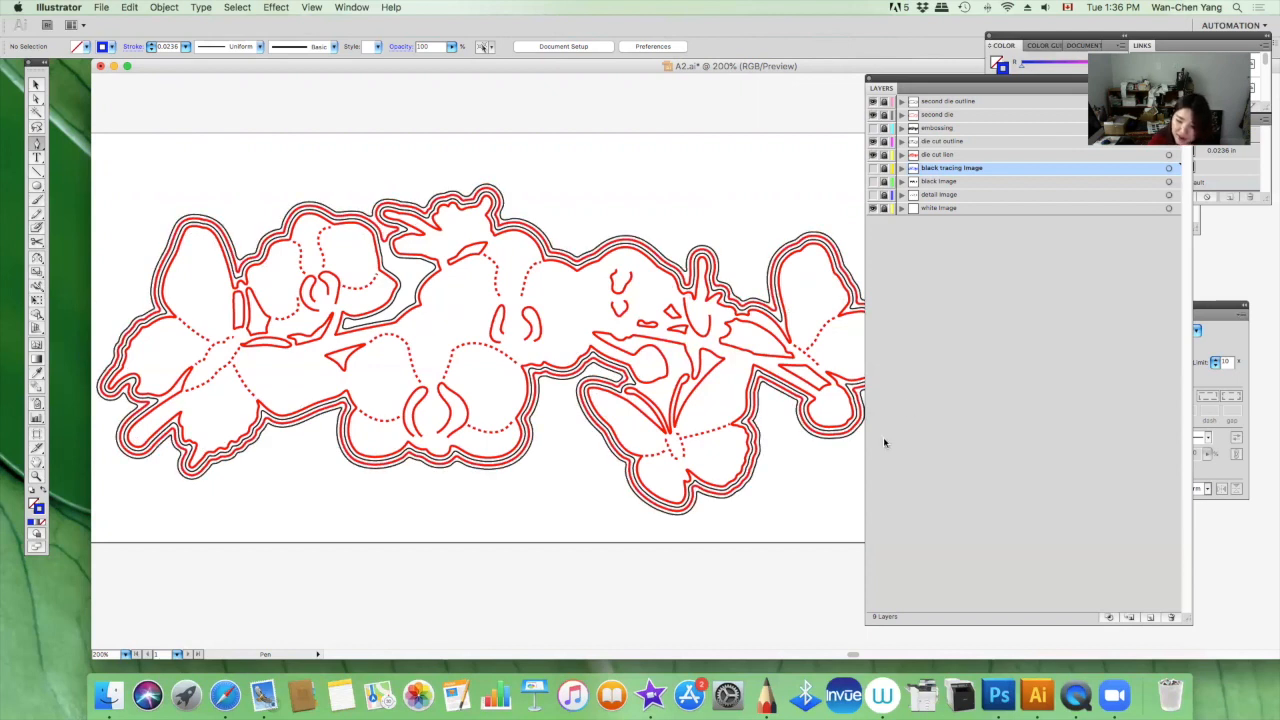
pyautogui.click(872, 101)
pyautogui.click(872, 114)
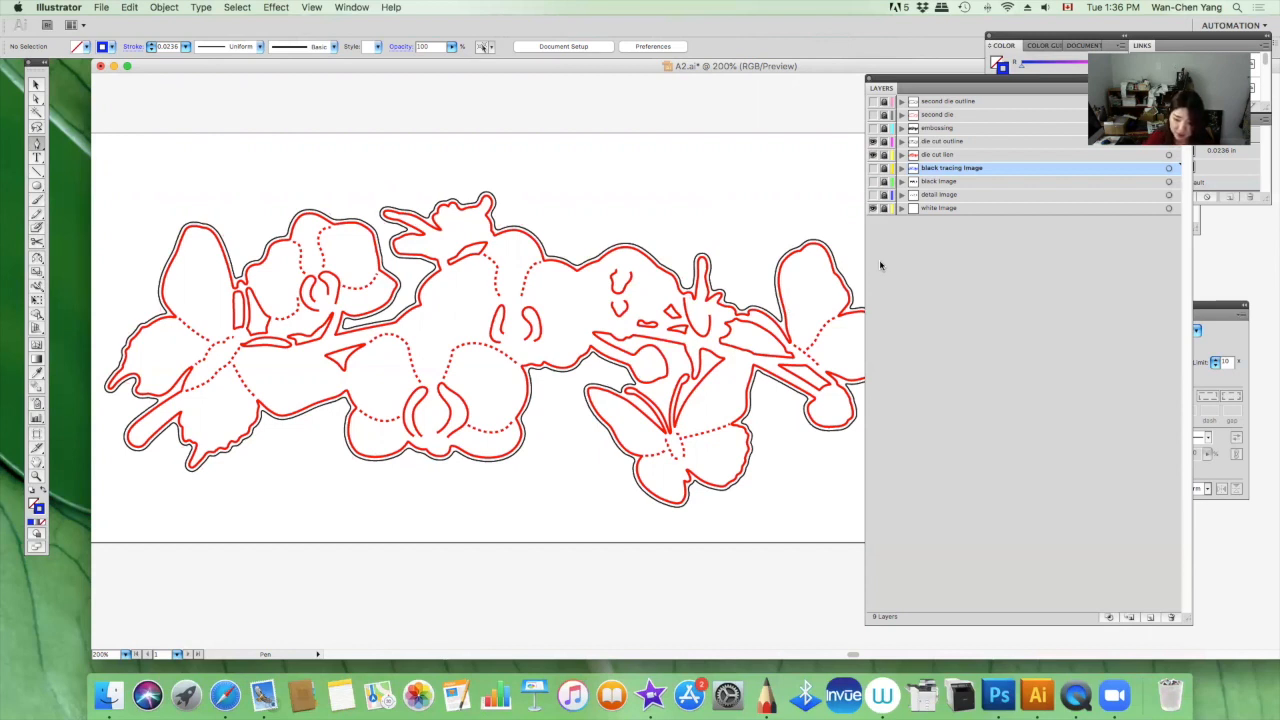
# Step: View the red die cut lines and the die cut outline each on their own, and show both layers together again
pyautogui.click(872, 141)
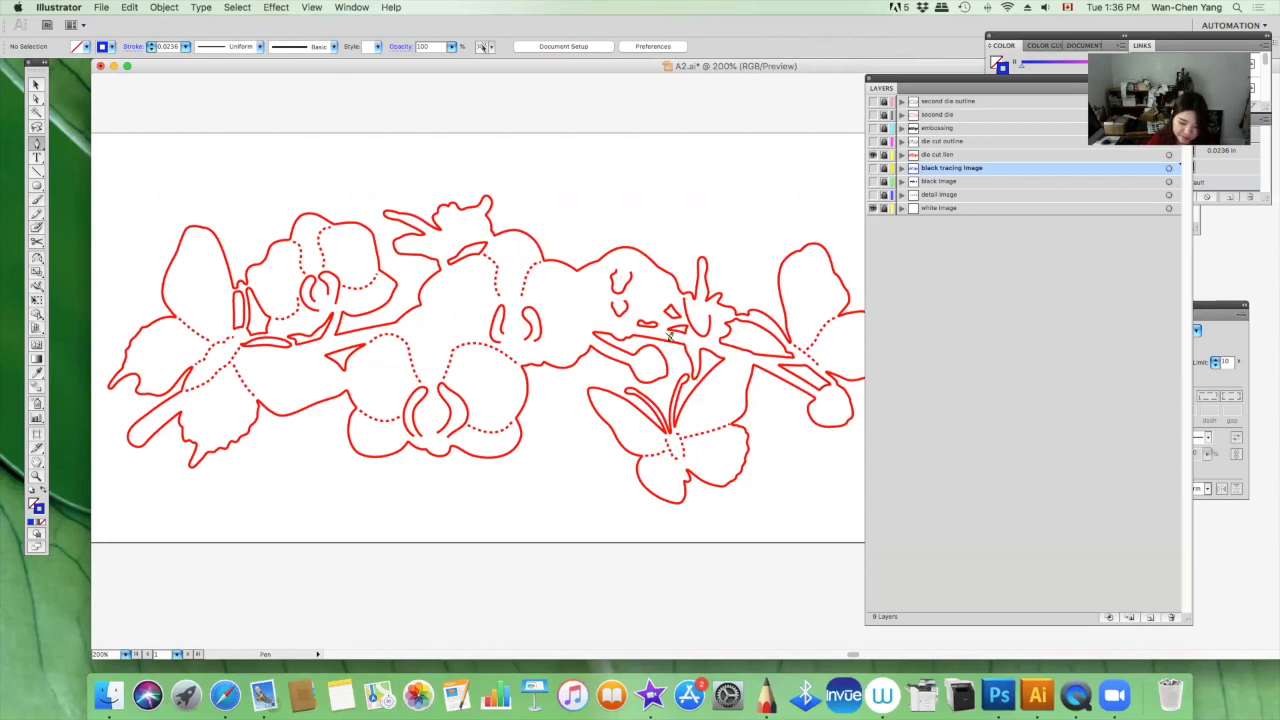
pyautogui.click(872, 141)
pyautogui.click(872, 154)
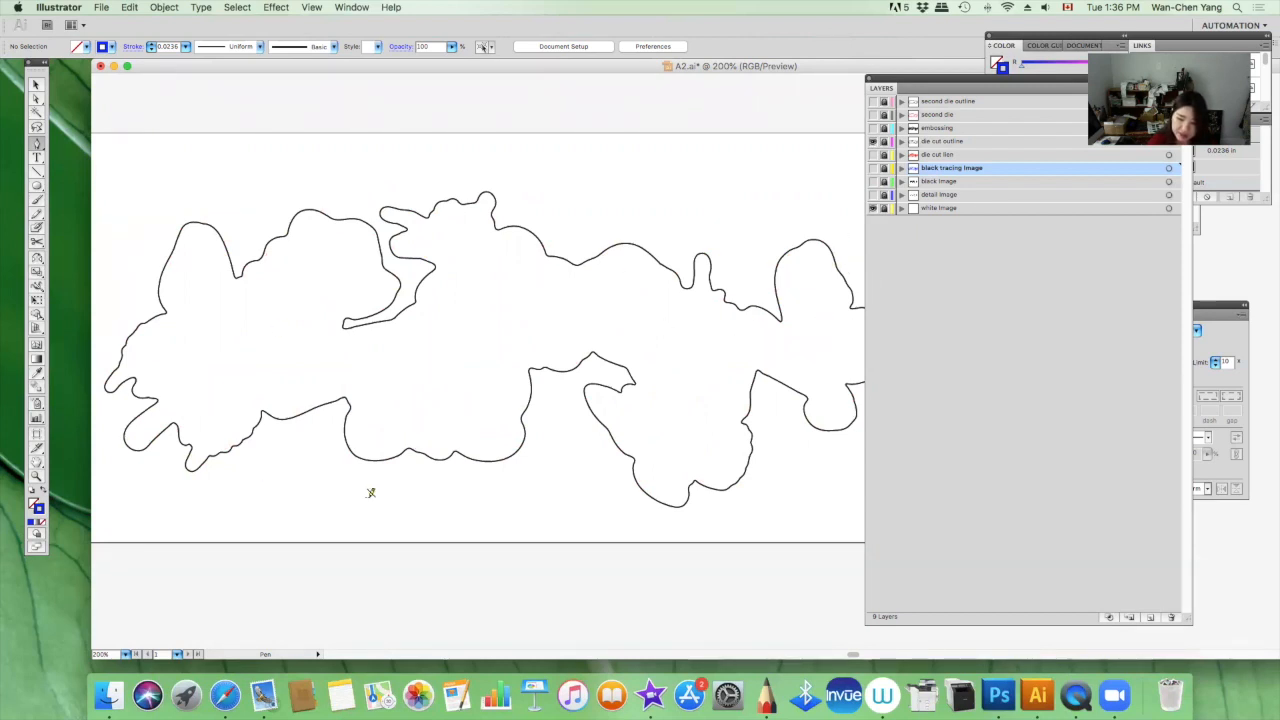
pyautogui.click(872, 154)
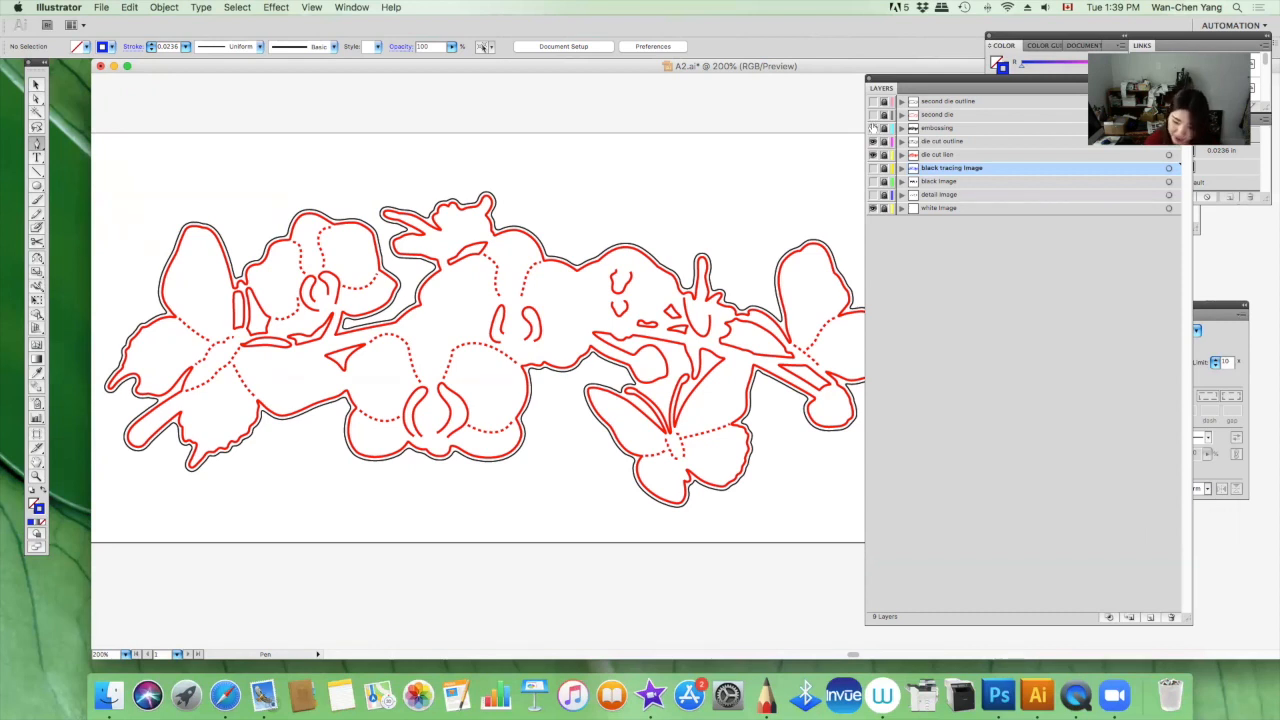
# Step: Show the embossing layer together with both die cut layers and view the whole artwork
pyautogui.click(873, 180)
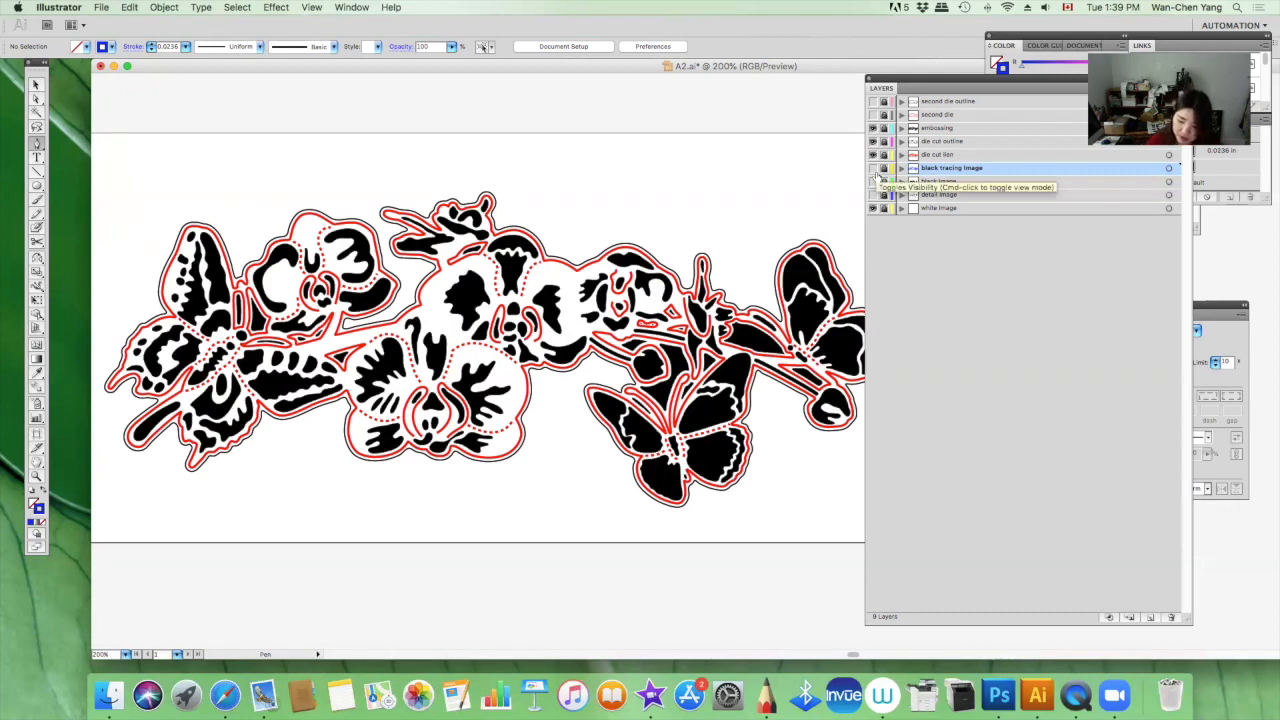
pyautogui.scroll(-1, 768, 465)
pyautogui.hscroll(1, 768, 465)
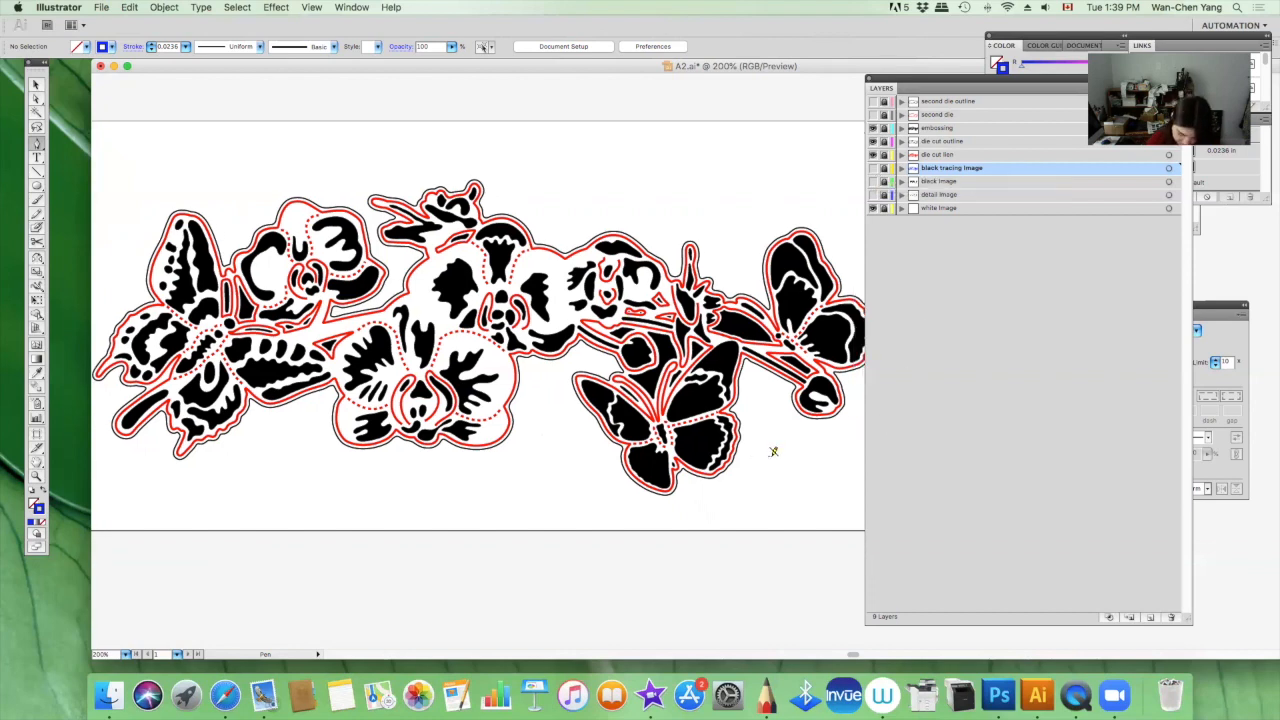
pyautogui.press('super+minus')
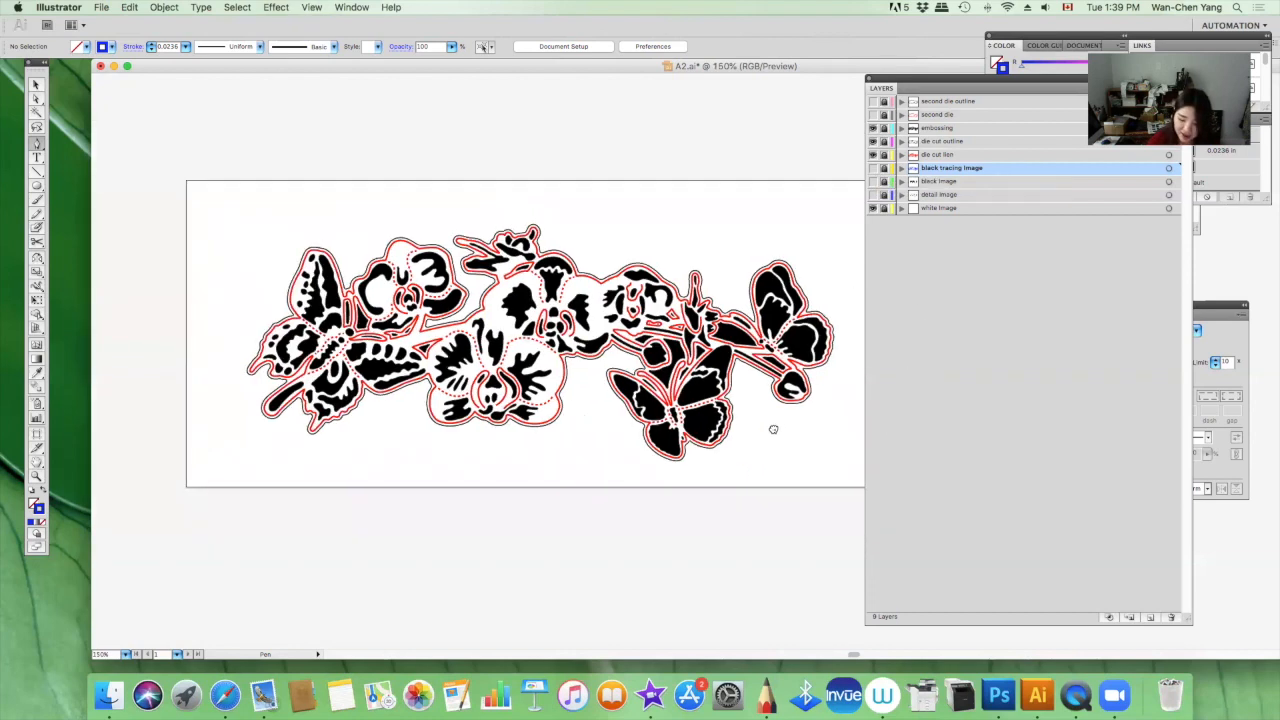
pyautogui.hscroll(3, 773, 429)
pyautogui.scroll(-1, 773, 429)
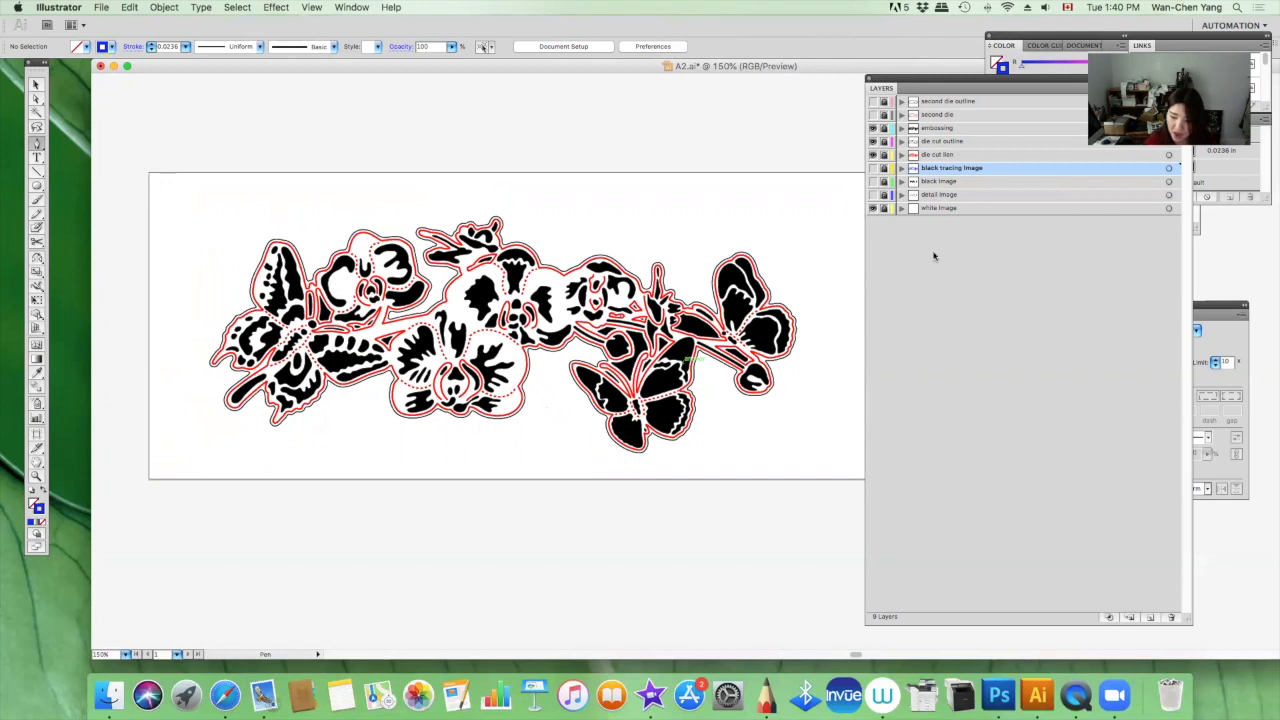
# Step: Hide the die cut outline and red die cut line layers and examine the black embossing shapes on their own
pyautogui.moveTo(872, 143); pyautogui.dragTo(873, 156)
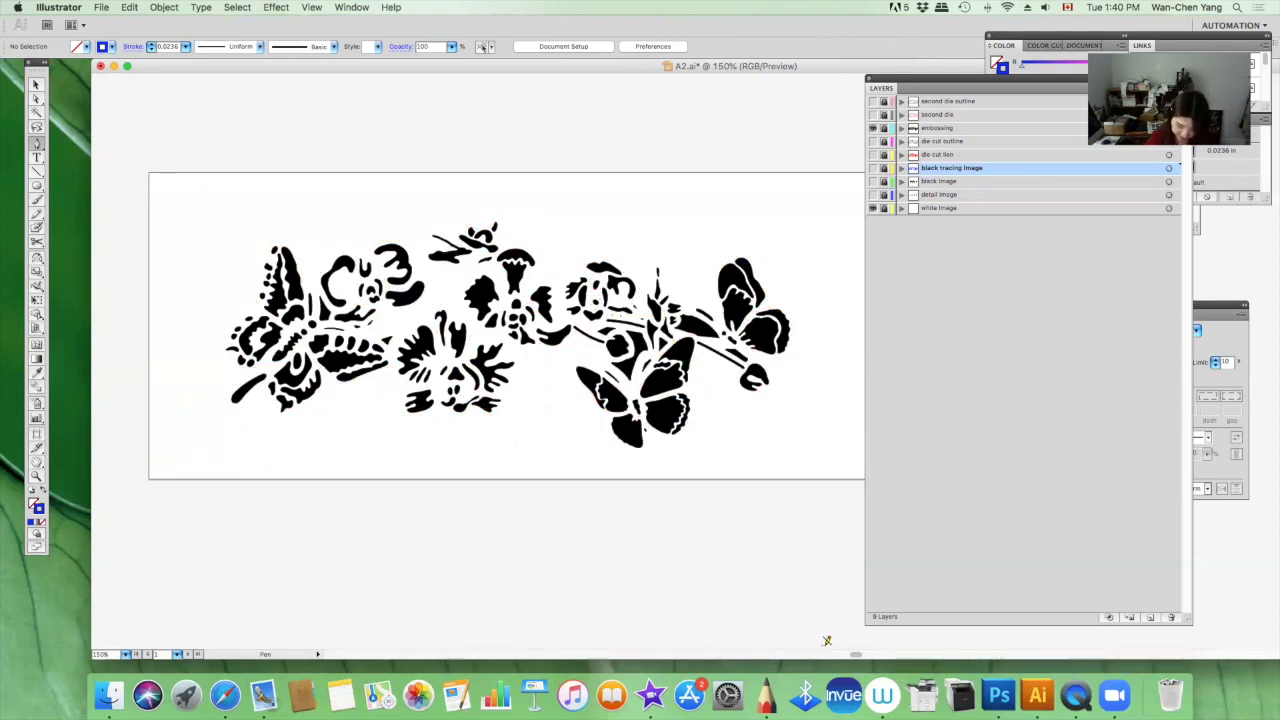
pyautogui.press('super+equal')
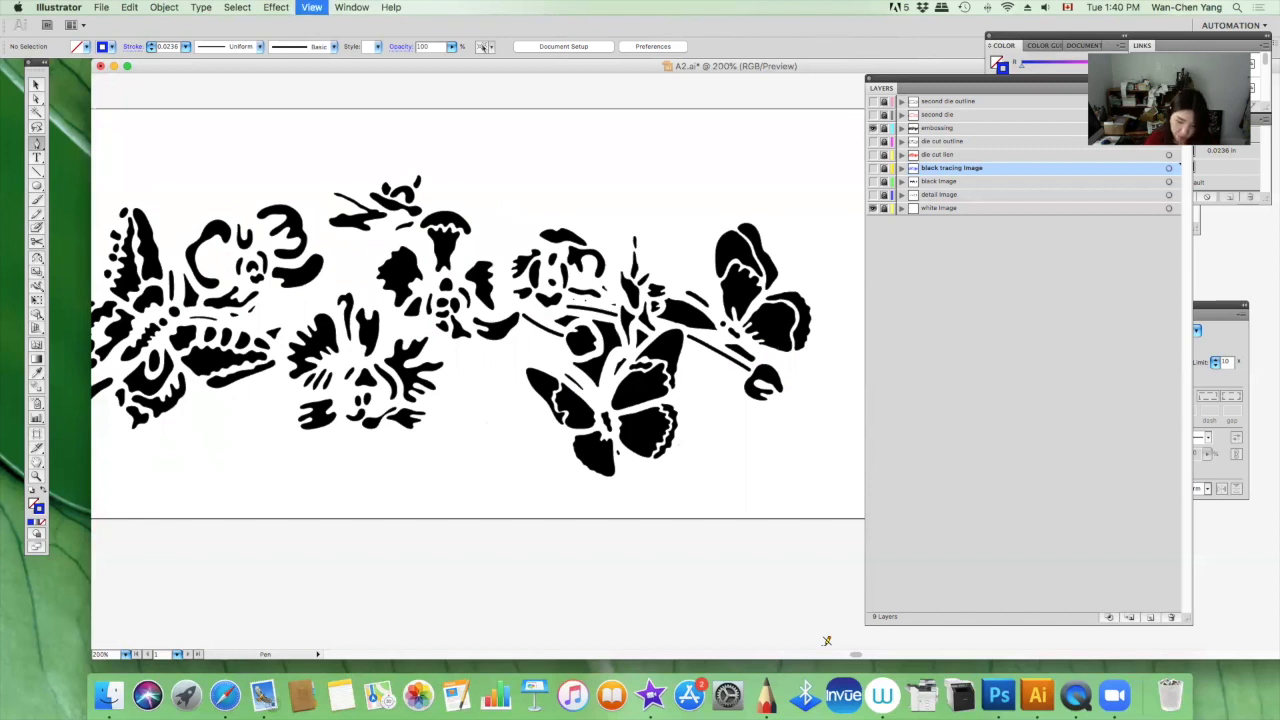
pyautogui.press('super+minus')
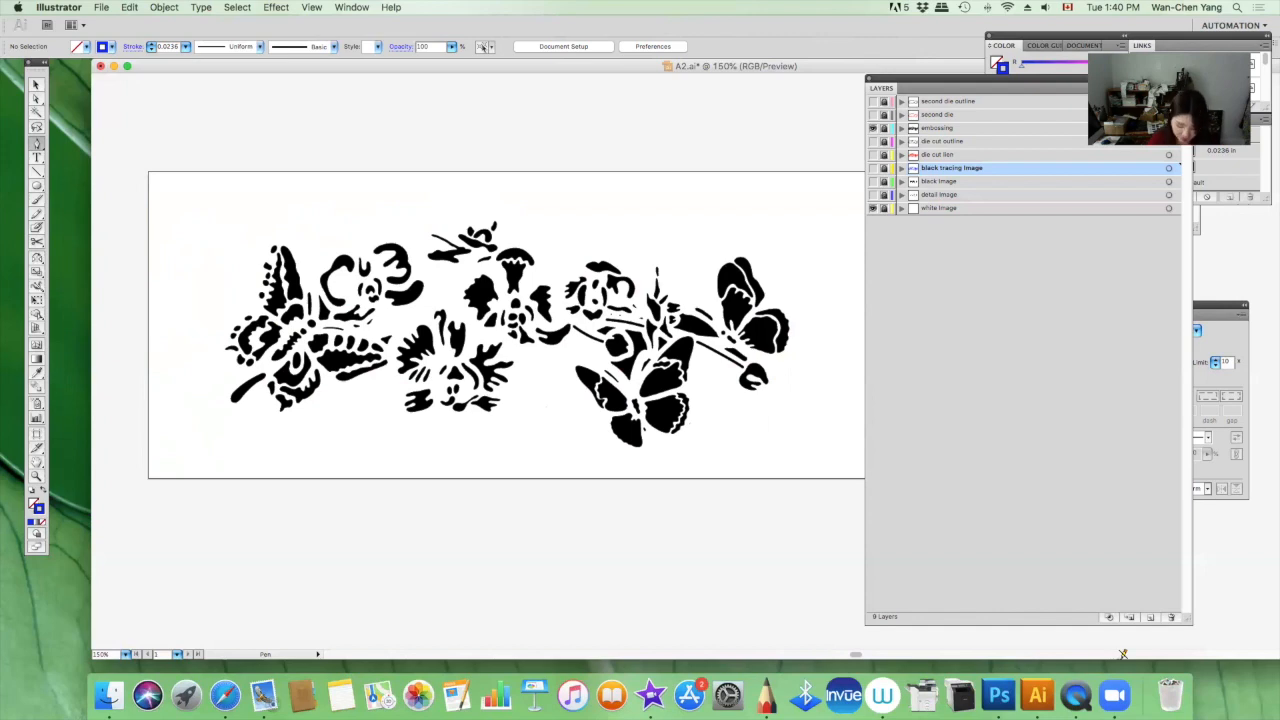
pyautogui.press('super+equal')
pyautogui.press('super+equal')
pyautogui.press('super+equal')
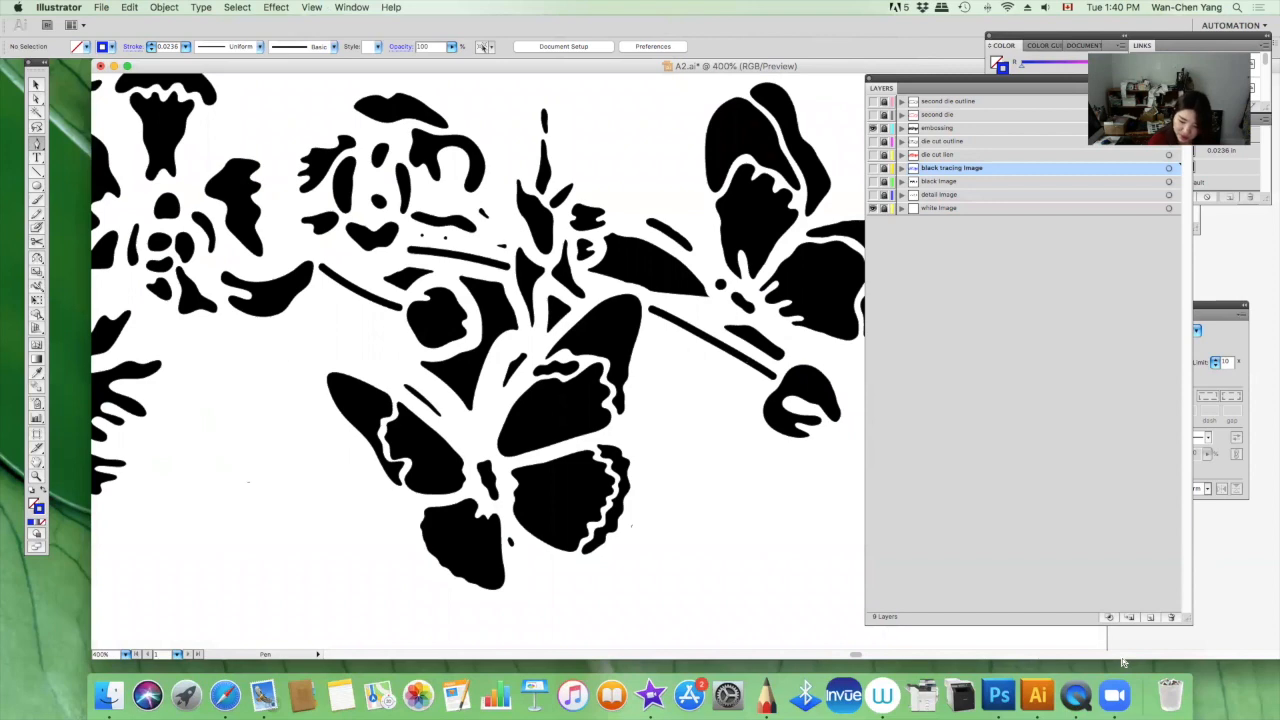
pyautogui.press('super+minus')
pyautogui.press('super+minus')
pyautogui.press('super+minus')
pyautogui.press('super+minus')
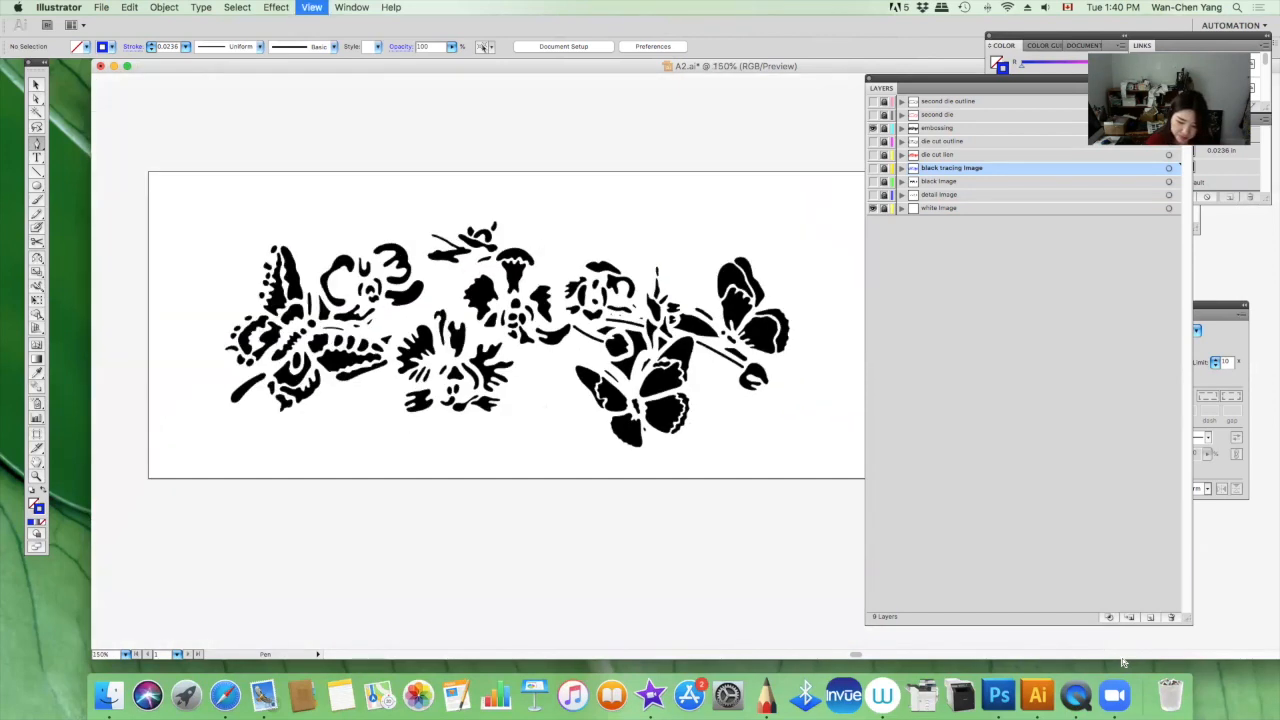
# Step: Replace the embossing layer with the detail image, red die cut line and die cut outline layers, and view the orchids and butterflies up close
pyautogui.click(873, 128)
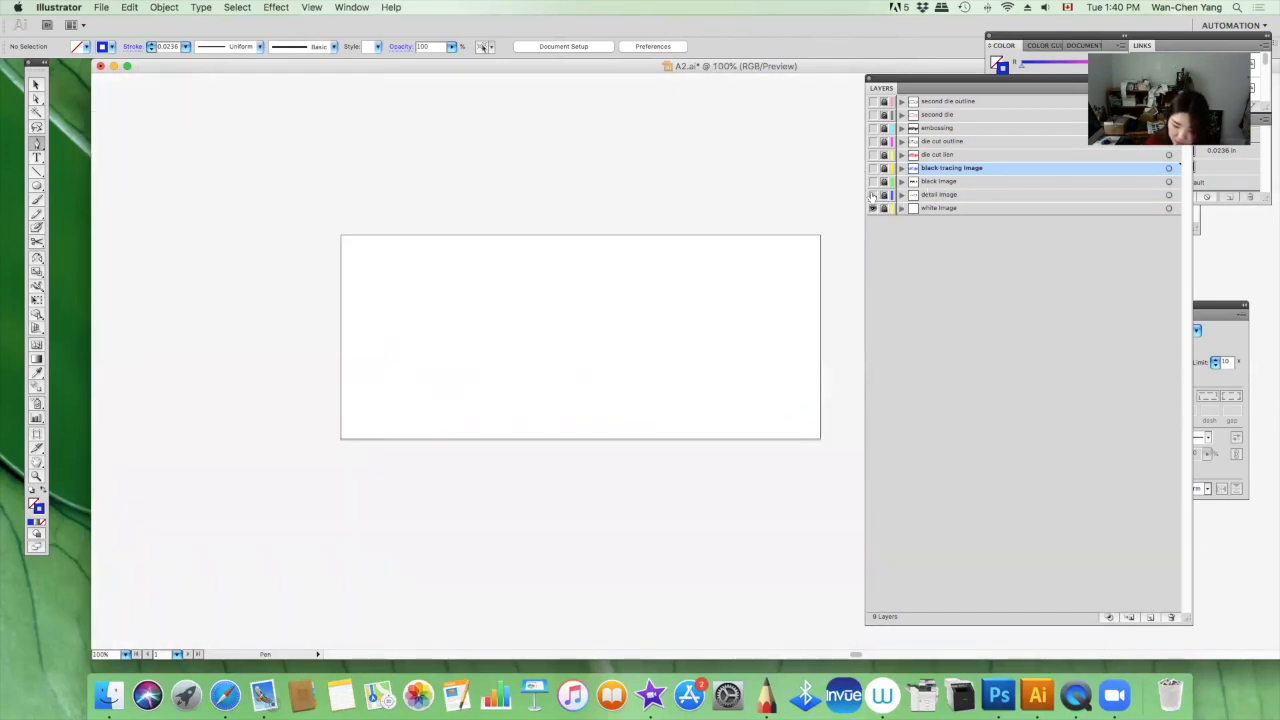
pyautogui.click(872, 194)
pyautogui.click(873, 155)
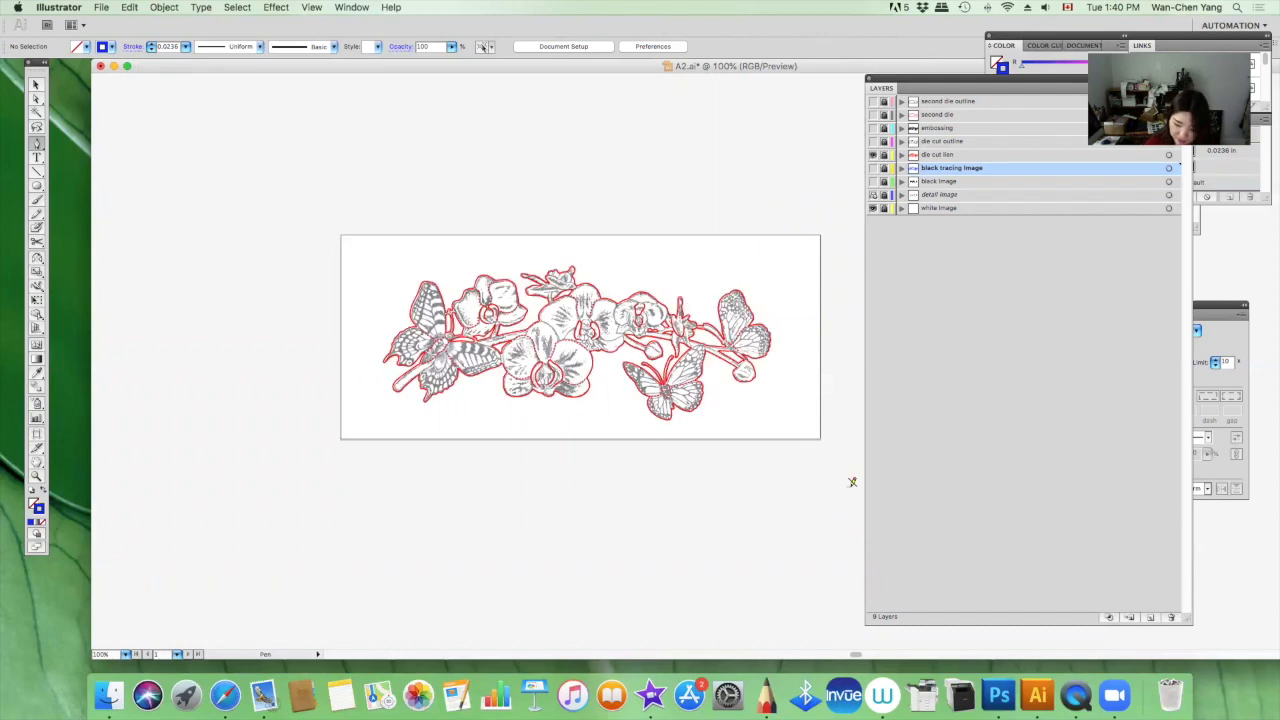
pyautogui.click(873, 142)
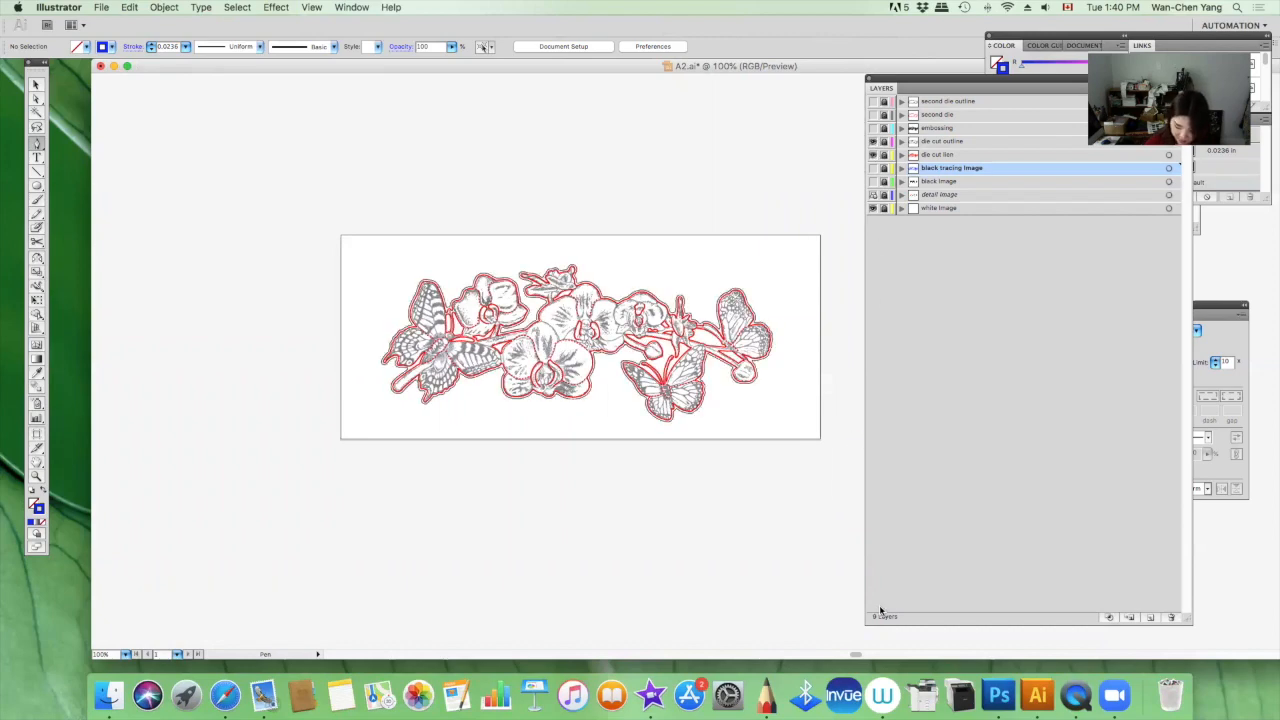
pyautogui.press('super+equal')
pyautogui.press('super+equal')
pyautogui.press('super+equal')
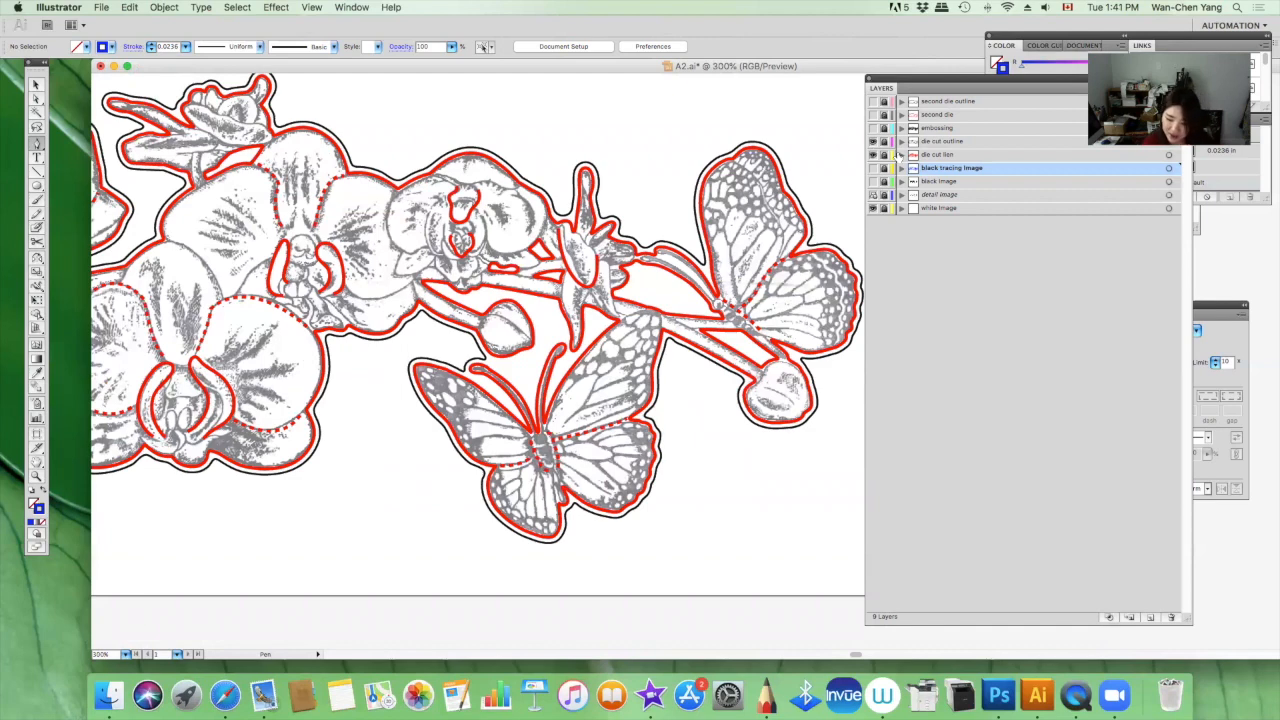
# Step: Check the embossing layer on and off, then make it active and unlock it, with the butterfly and orchids in view
pyautogui.click(873, 128)
pyautogui.click(873, 128)
pyautogui.click(940, 128)
pyautogui.click(883, 128)
pyautogui.moveTo(450, 409); pyautogui.dragTo(787, 402)
pyautogui.click(31, 515)
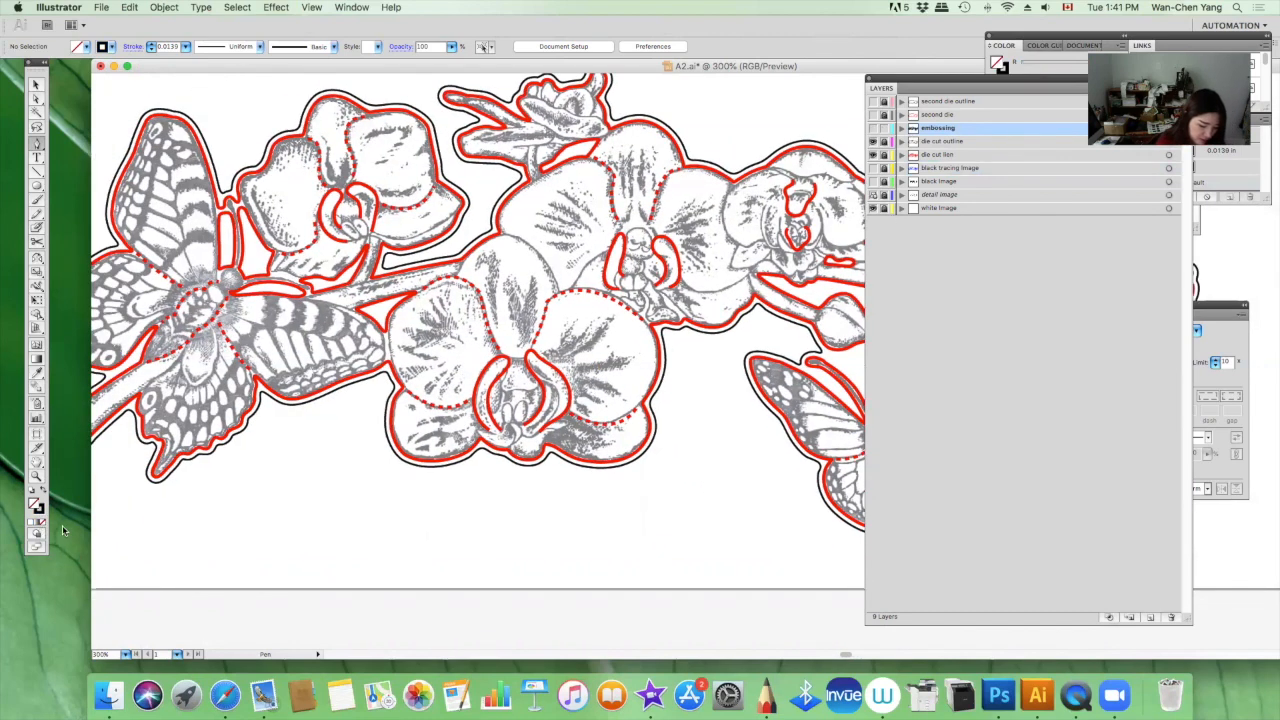
pyautogui.moveTo(228, 336); pyautogui.dragTo(458, 304)
pyautogui.moveTo(568, 187); pyautogui.dragTo(542, 281)
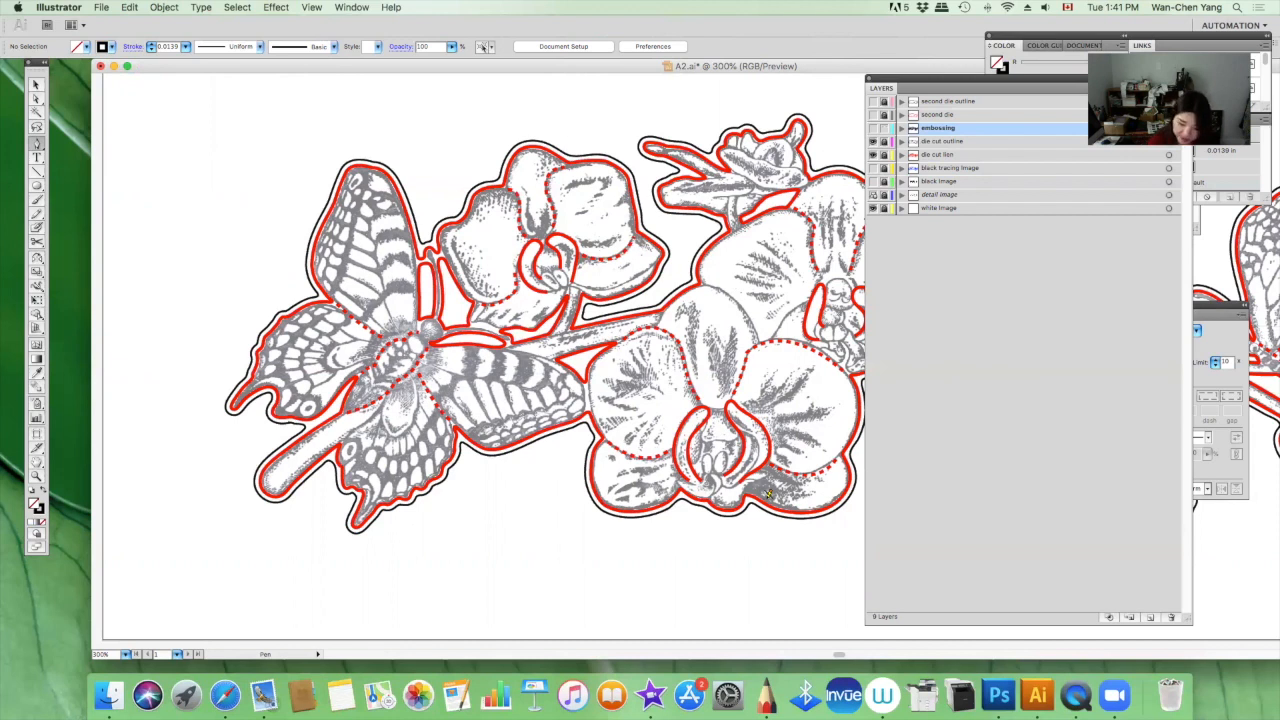
# Step: Add a new layer above the embossing layer for Pencil drawing and briefly show the existing embossing shapes as reference
pyautogui.click(37, 216)
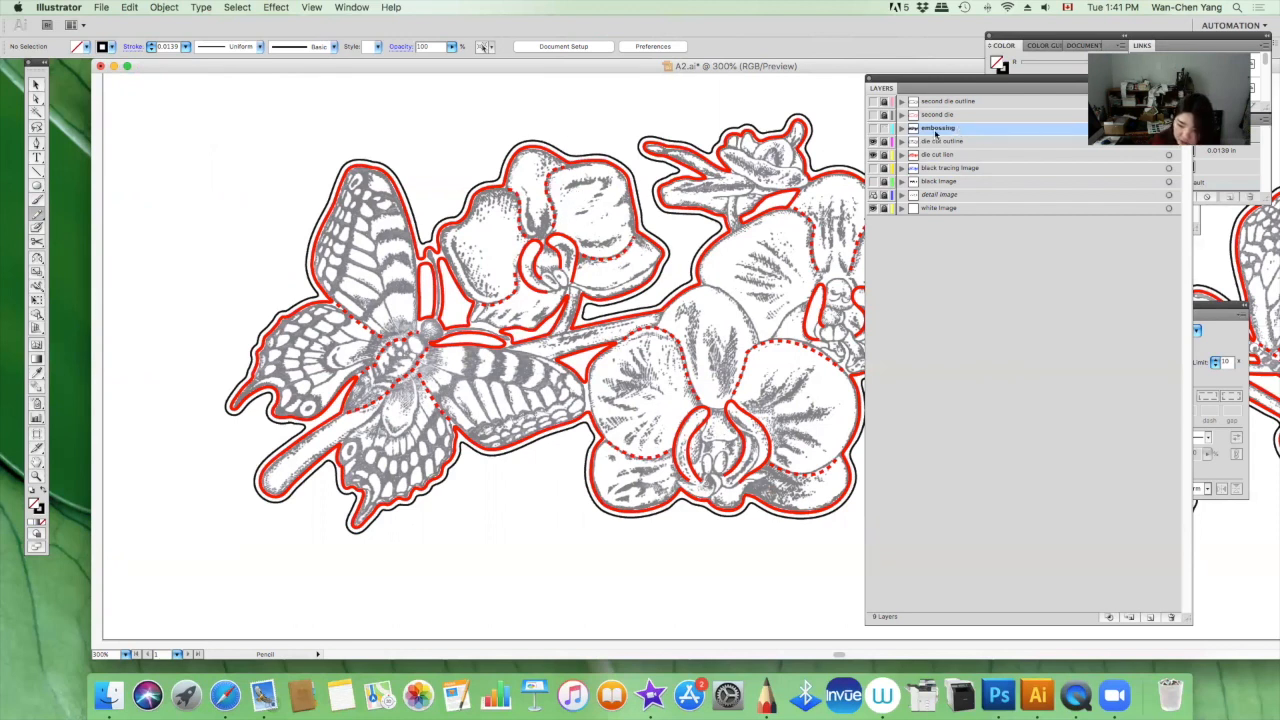
pyautogui.click(1149, 617)
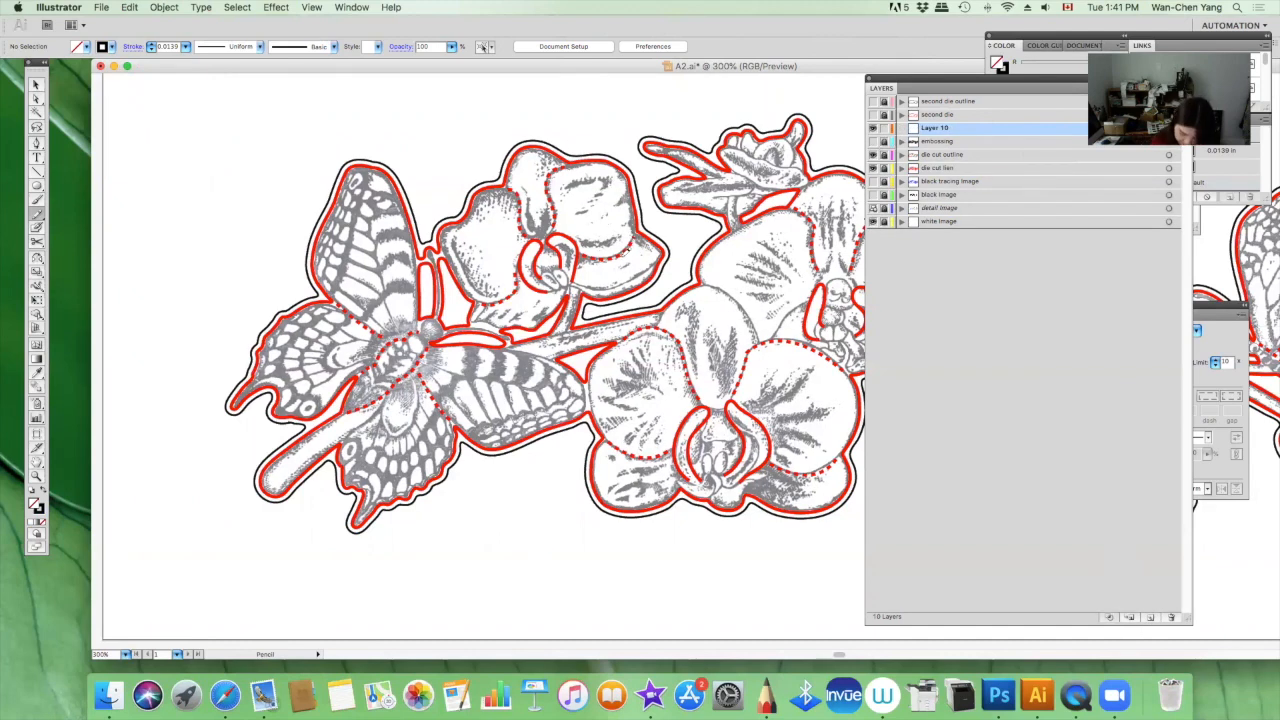
pyautogui.press('super+equal')
pyautogui.scroll(3, 555, 190)
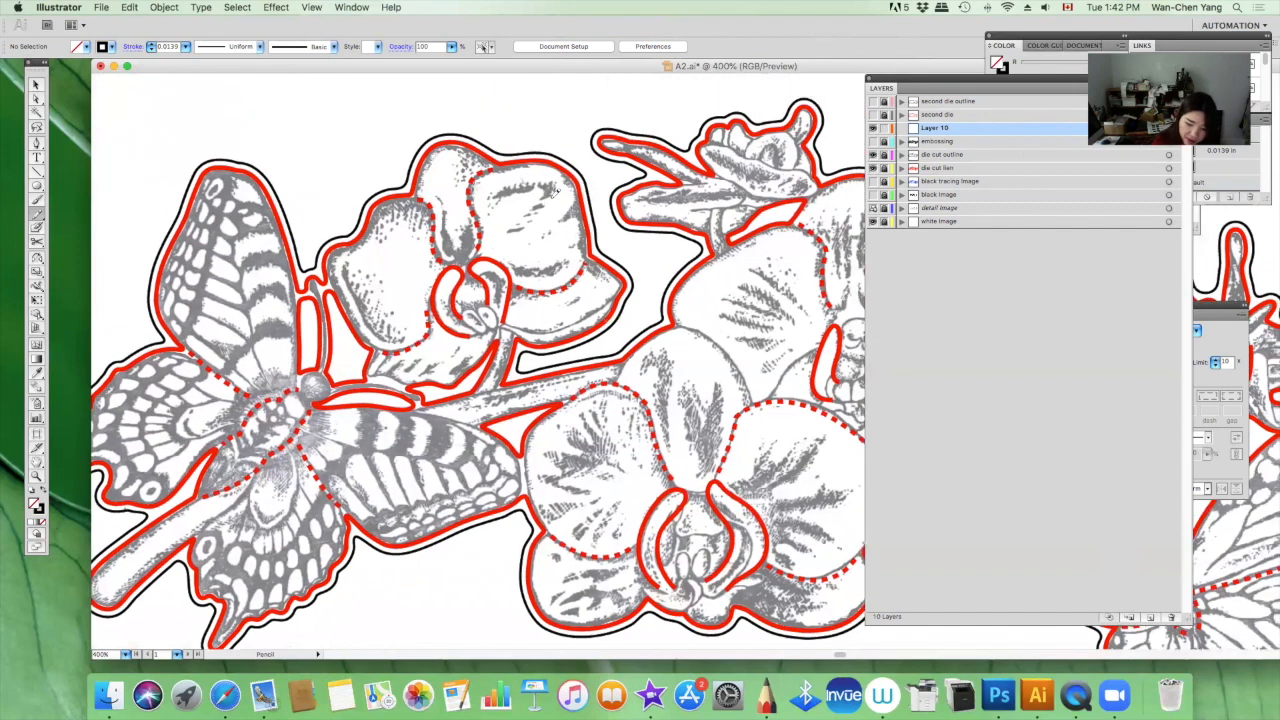
pyautogui.click(872, 142)
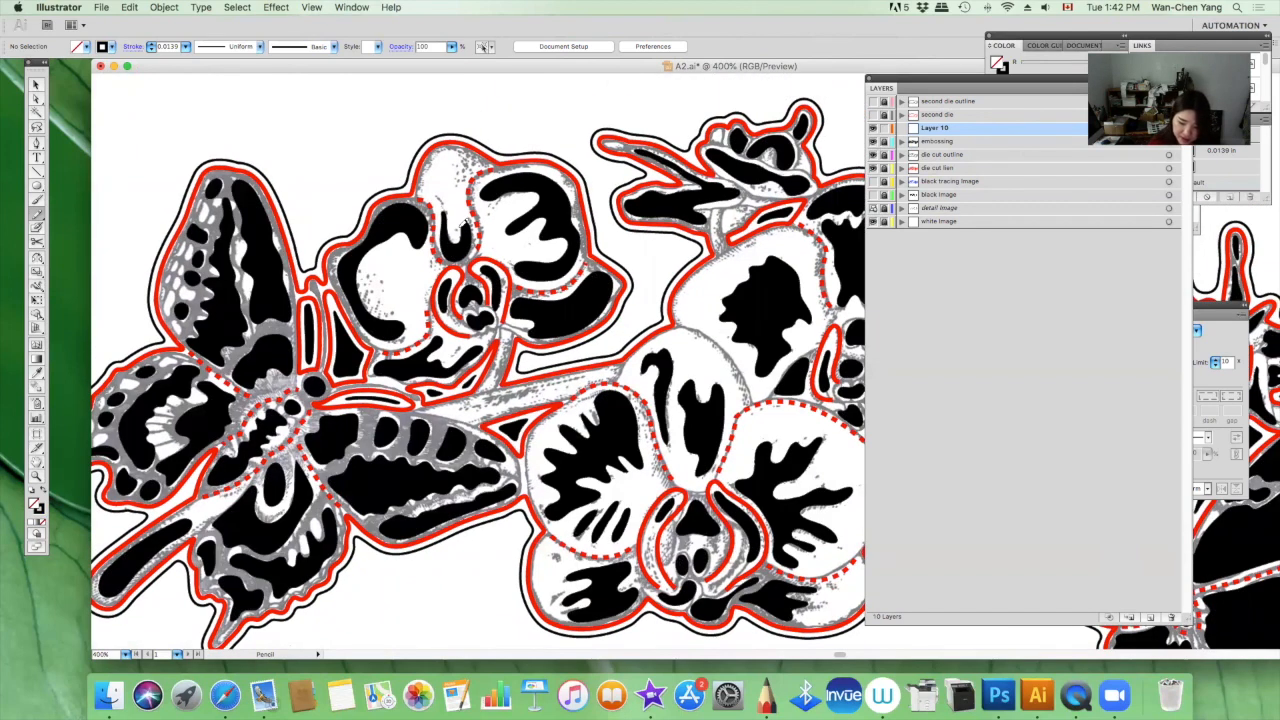
pyautogui.click(872, 143)
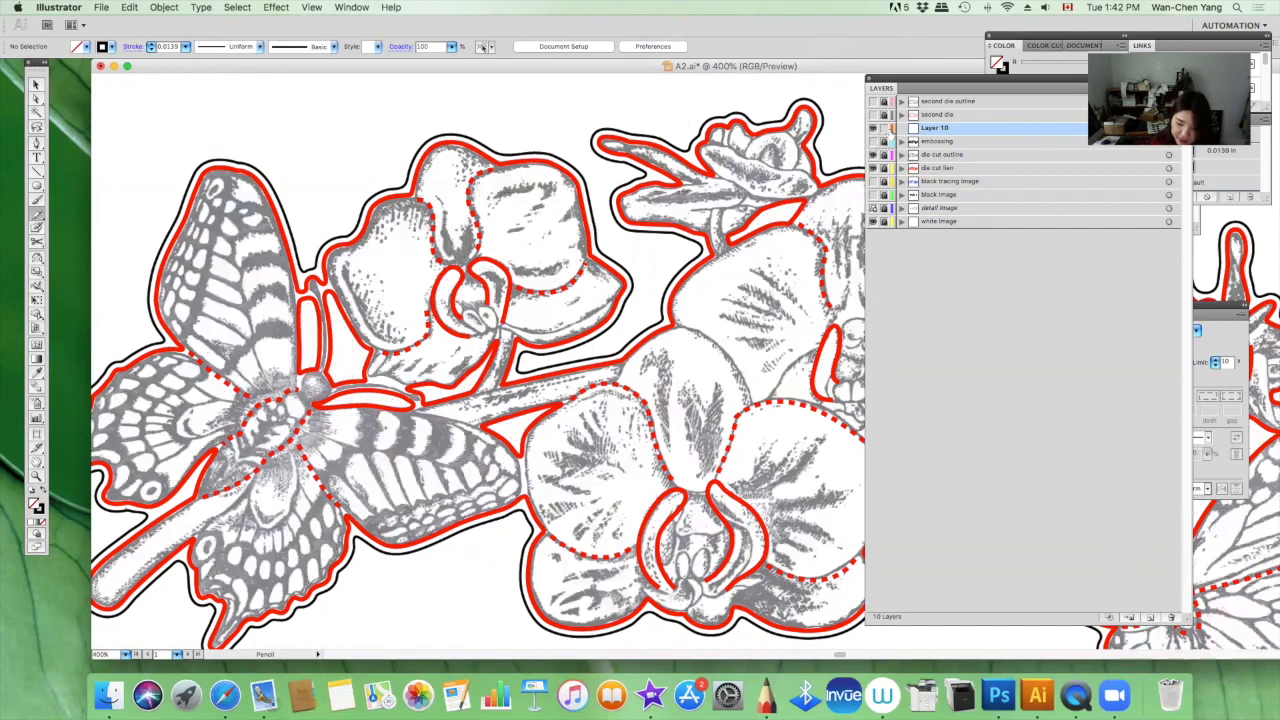
# Step: Draw a 3-shaped freehand outline about 0.47 by 0.55 in on the upper orchid's right petal and fill it black without a stroke
pyautogui.moveTo(488, 192)
pyautogui.mouseDown()
pyautogui.moveTo(527, 210)
pyautogui.moveTo(508, 236)
pyautogui.moveTo(562, 234)
pyautogui.moveTo(540, 268)
pyautogui.moveTo(578, 250)
pyautogui.moveTo(566, 190)
pyautogui.moveTo(515, 174)
pyautogui.moveTo(492, 184)
pyautogui.moveTo(573, 177)
pyautogui.moveTo(579, 245)
pyautogui.mouseUp()
pyautogui.moveTo(568, 183); pyautogui.dragTo(578, 245)
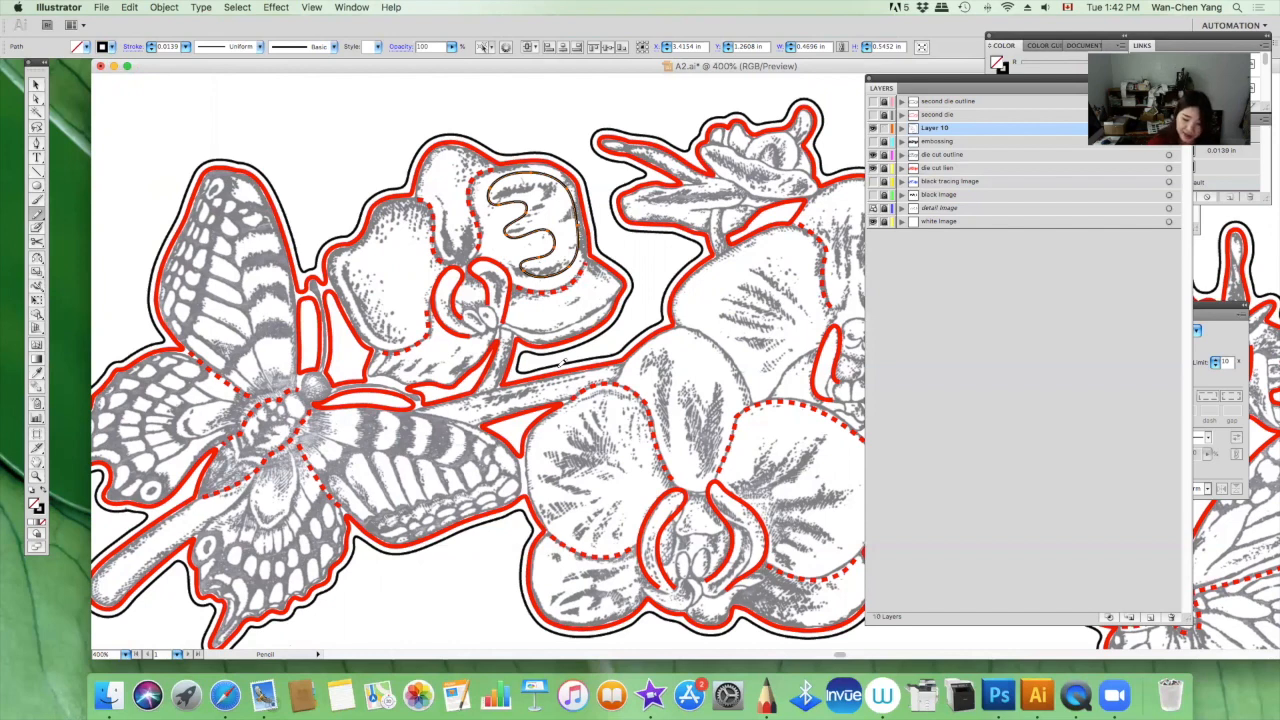
pyautogui.click(44, 500)
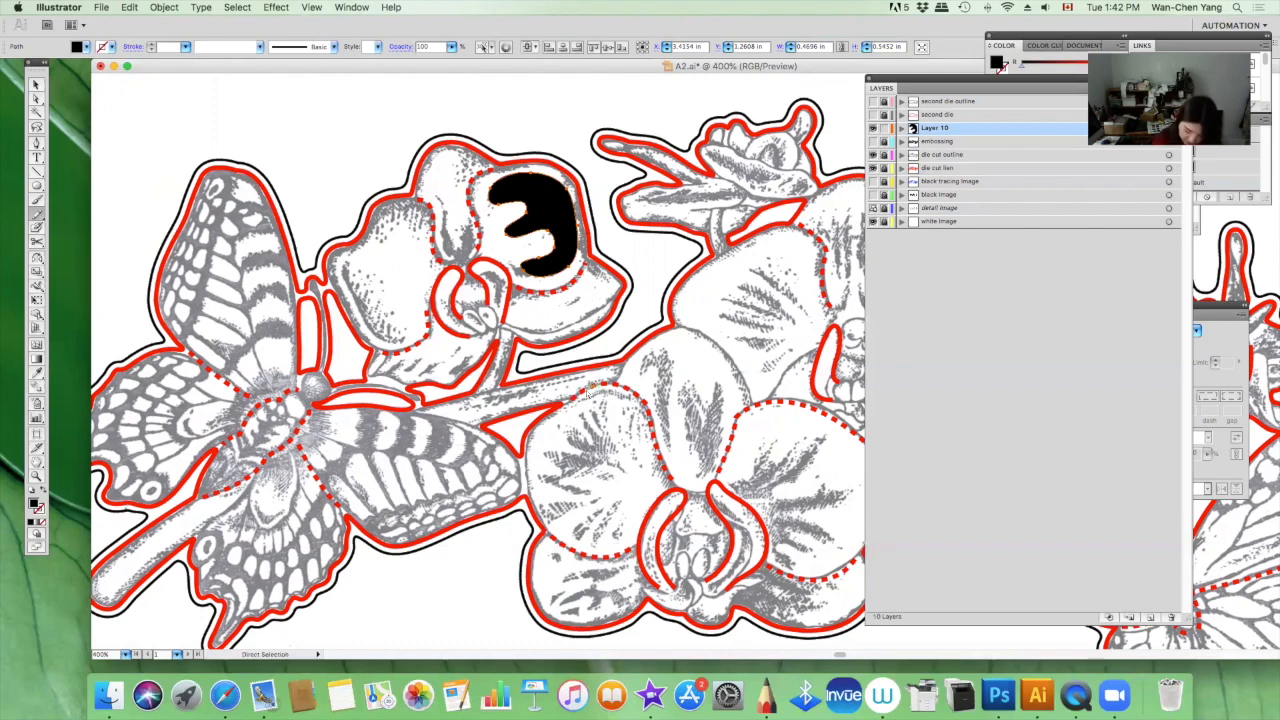
# Step: Draw a narrow U-shaped freehand outline about 0.32 in tall over the shading in the upper orchid's top petal
pyautogui.press('super+equal')
pyautogui.press('super+equal')
pyautogui.press('space')
pyautogui.moveTo(394, 270)
pyautogui.mouseDown()
pyautogui.moveTo(714, 344)
pyautogui.moveTo(726, 420)
pyautogui.mouseUp()
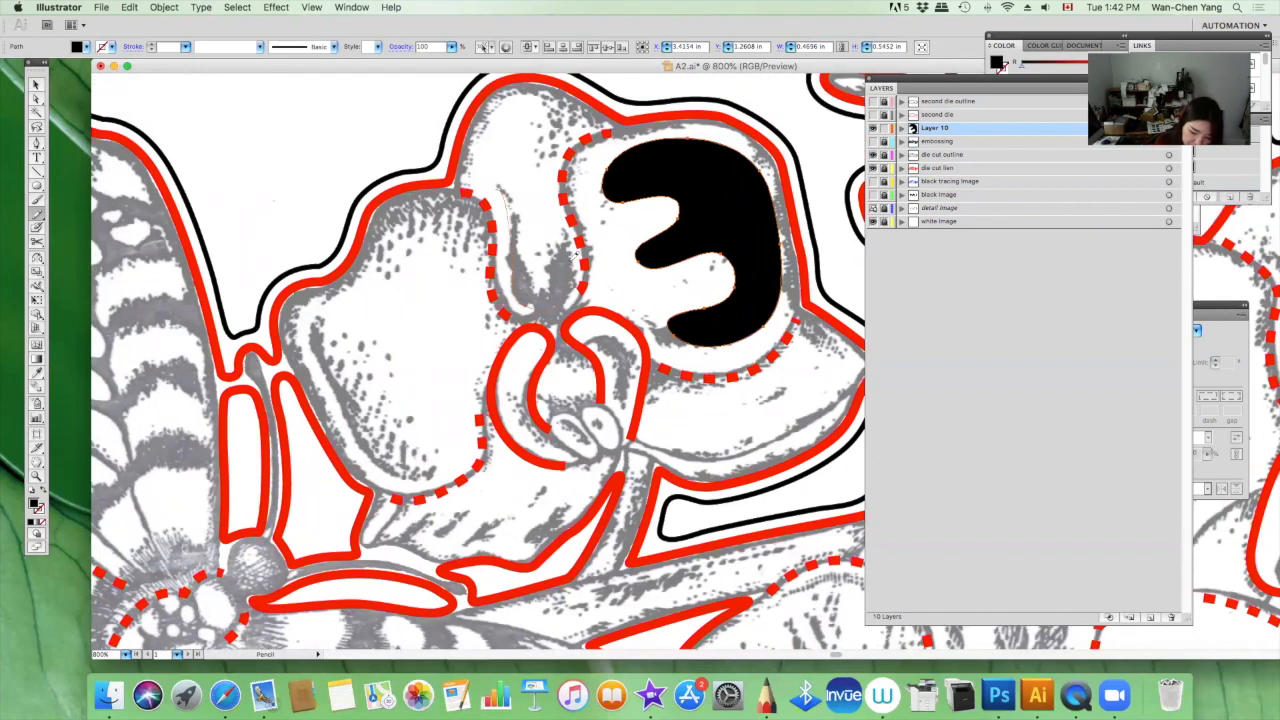
pyautogui.moveTo(562, 240)
pyautogui.mouseDown()
pyautogui.moveTo(537, 282)
pyautogui.moveTo(512, 186)
pyautogui.mouseUp()
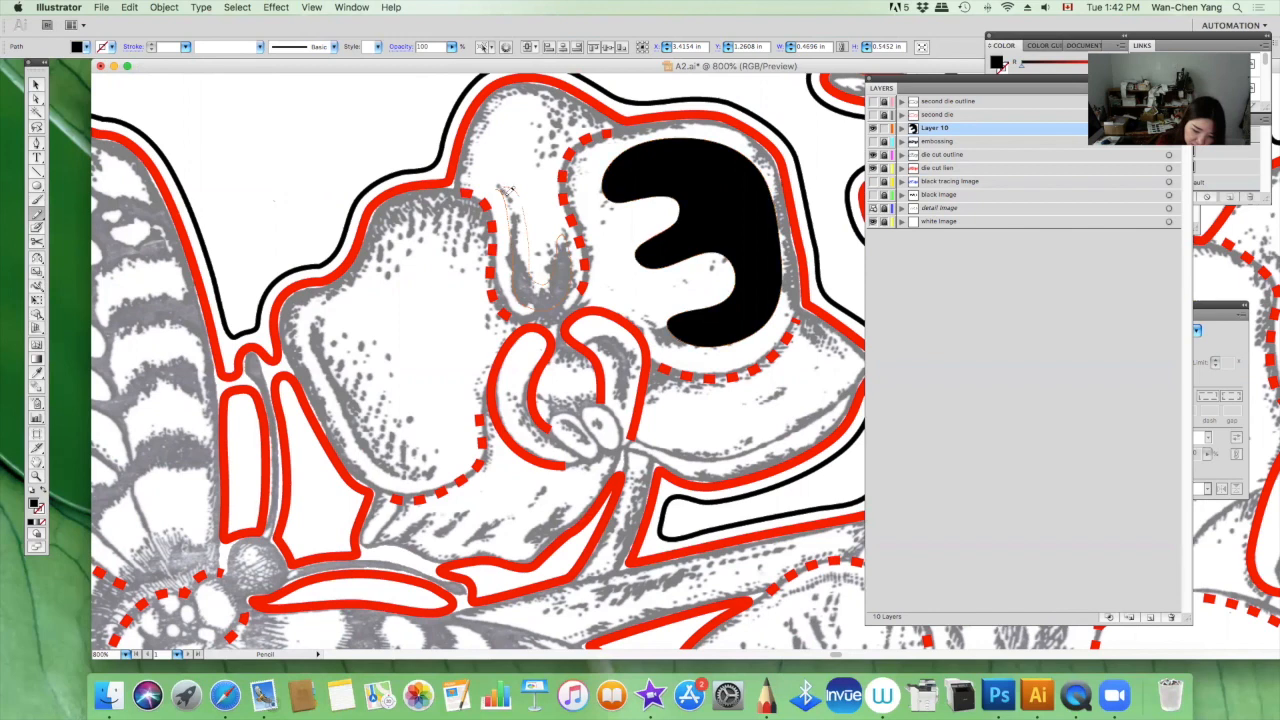
# Step: Give the U-shaped path no fill and a black stroke
pyautogui.click(32, 490)
pyautogui.click(43, 490)
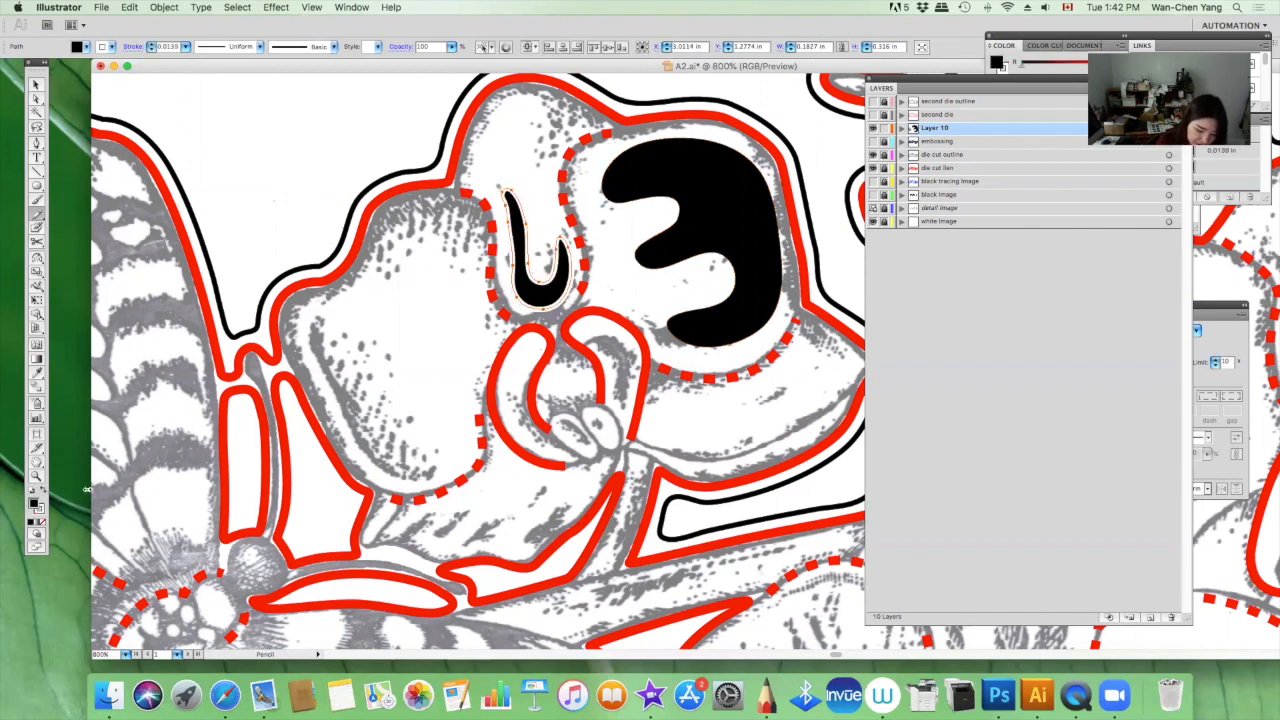
pyautogui.click(42, 522)
pyautogui.click(32, 490)
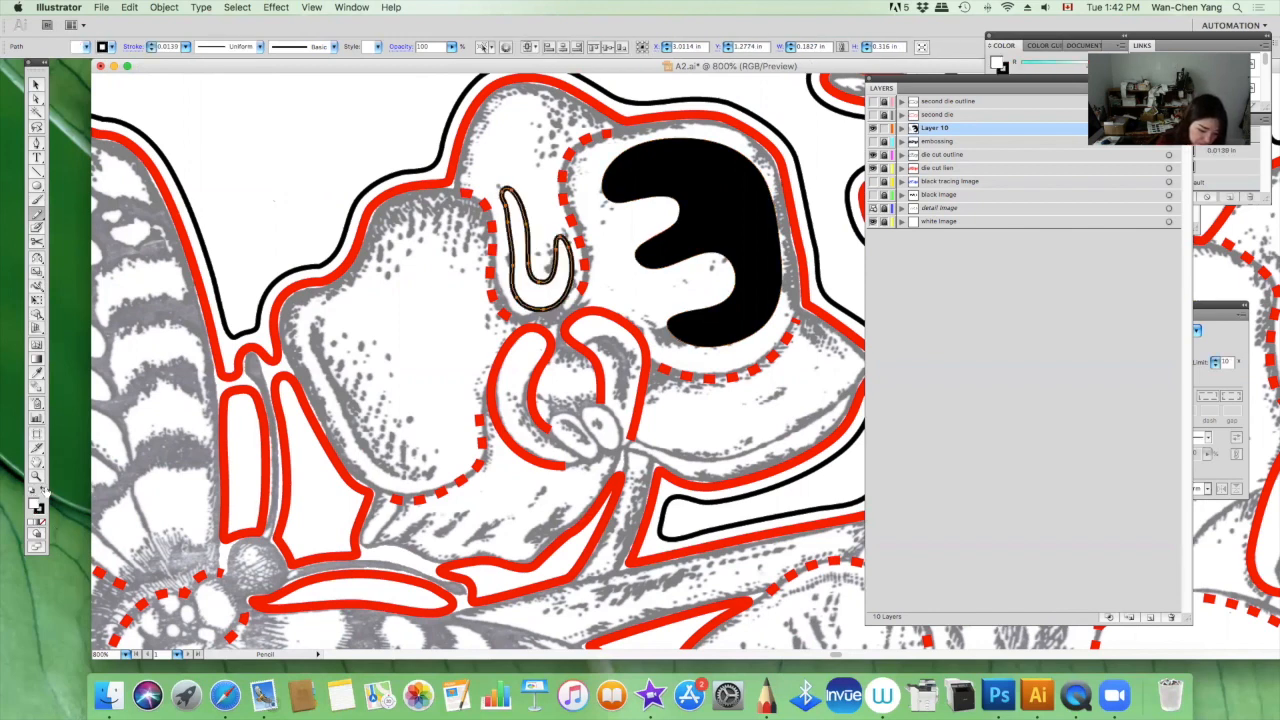
pyautogui.click(43, 524)
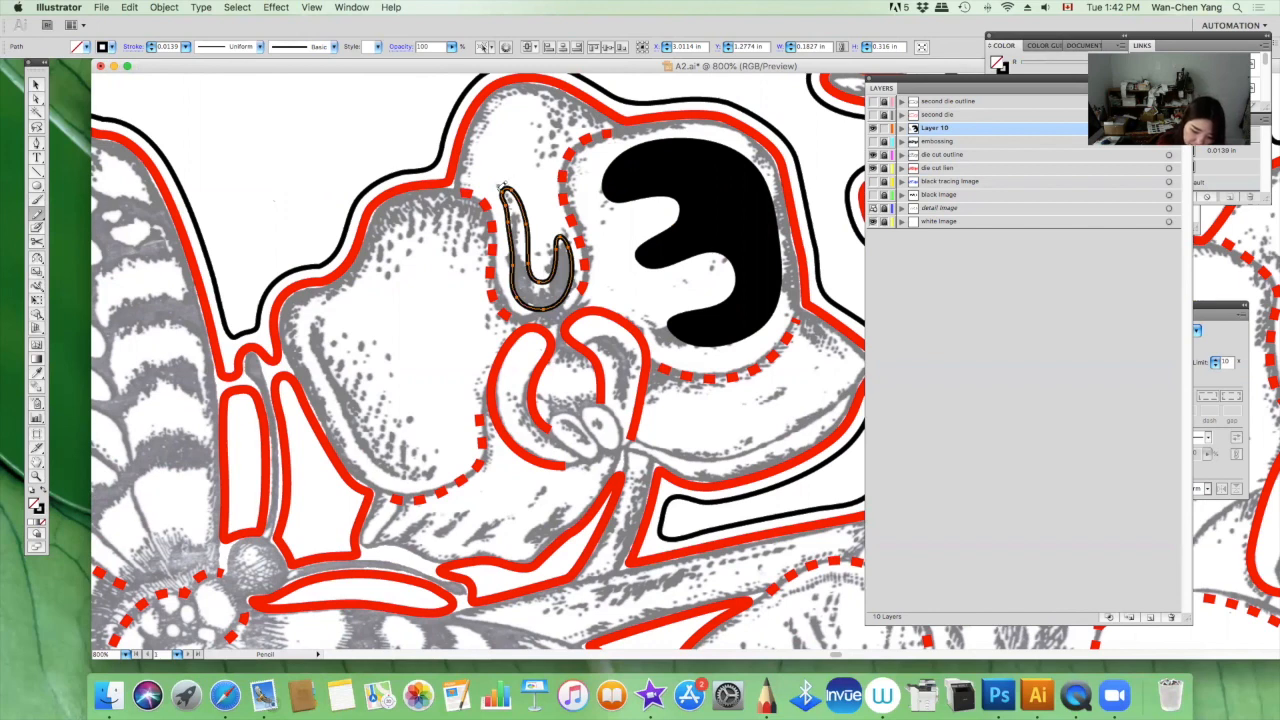
# Step: Redraw the U-shaped path about 0.33 in tall, turn it into a solid black shape without a stroke, and deselect it
pyautogui.moveTo(508, 189)
pyautogui.mouseDown()
pyautogui.moveTo(513, 275)
pyautogui.moveTo(511, 236)
pyautogui.moveTo(527, 228)
pyautogui.moveTo(547, 276)
pyautogui.moveTo(560, 237)
pyautogui.mouseUp()
pyautogui.hotkey('shift', 'x')
pyautogui.press('a')
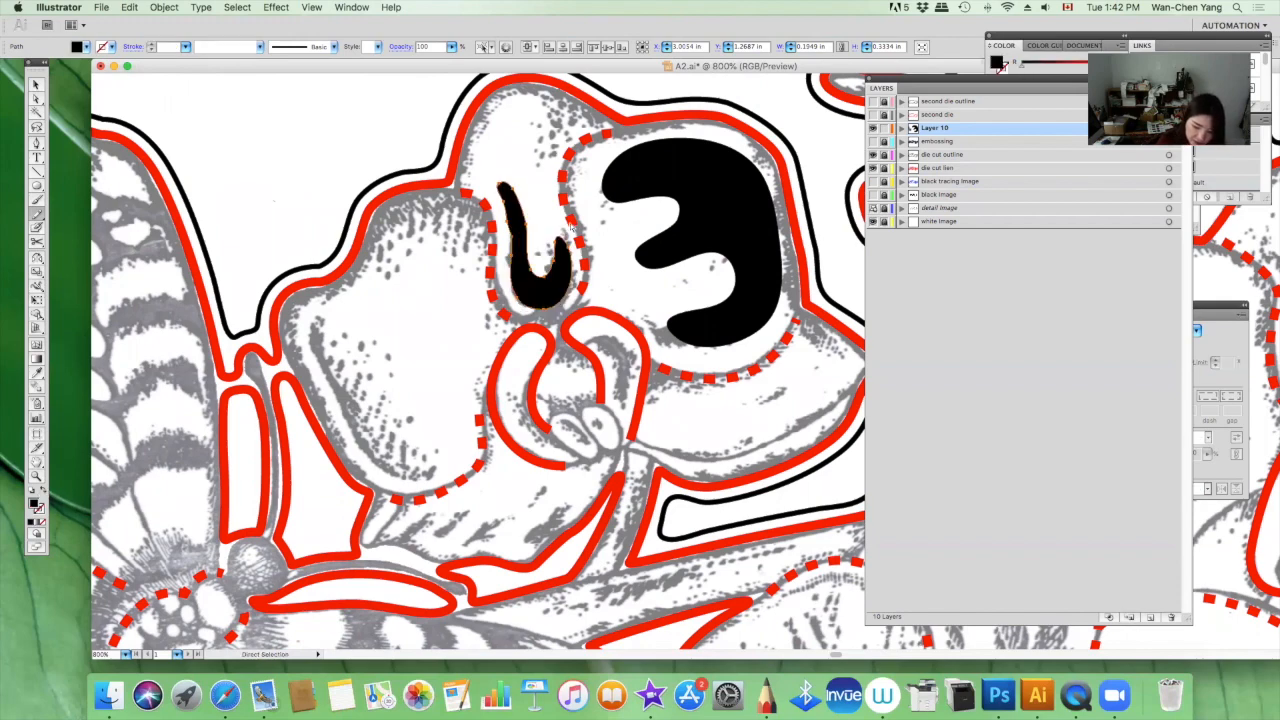
pyautogui.click(555, 220)
pyautogui.press('n')
# Step: Hide the new drawing layer and show the finished embossing layer across the whole artwork
pyautogui.press('super+minus')
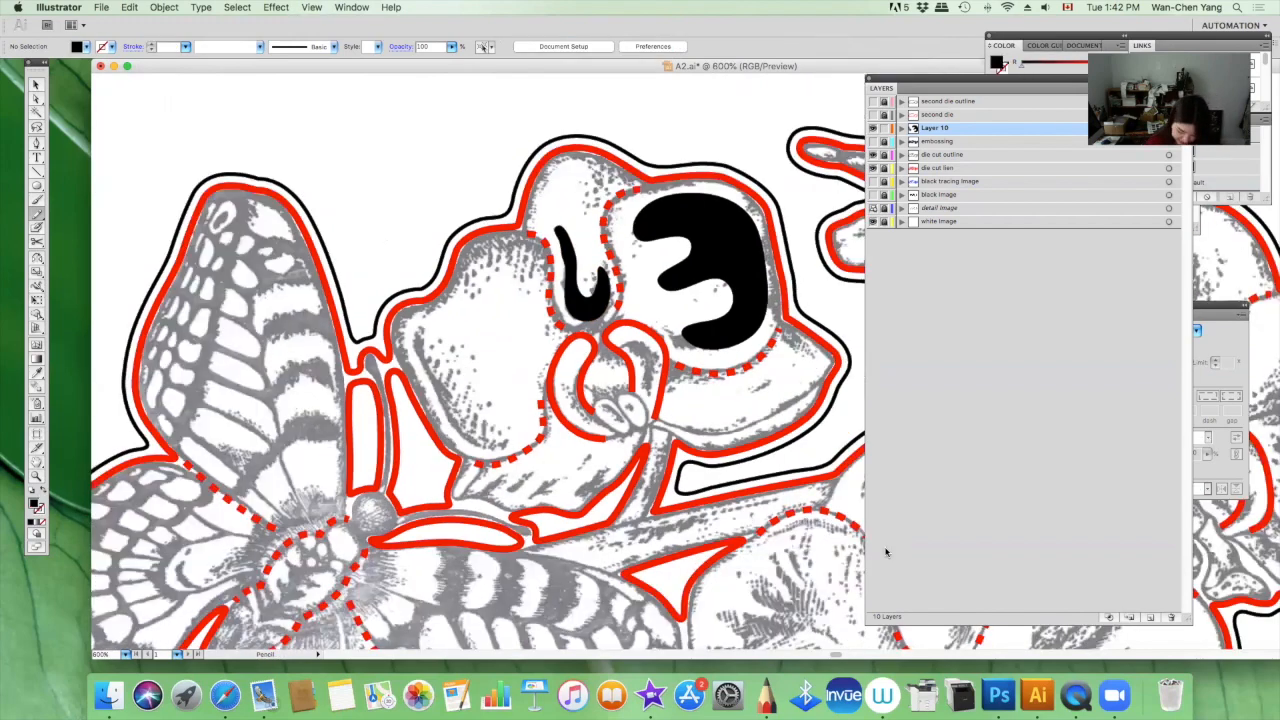
pyautogui.press('super+minus')
pyautogui.press('super+minus')
pyautogui.press('super+minus')
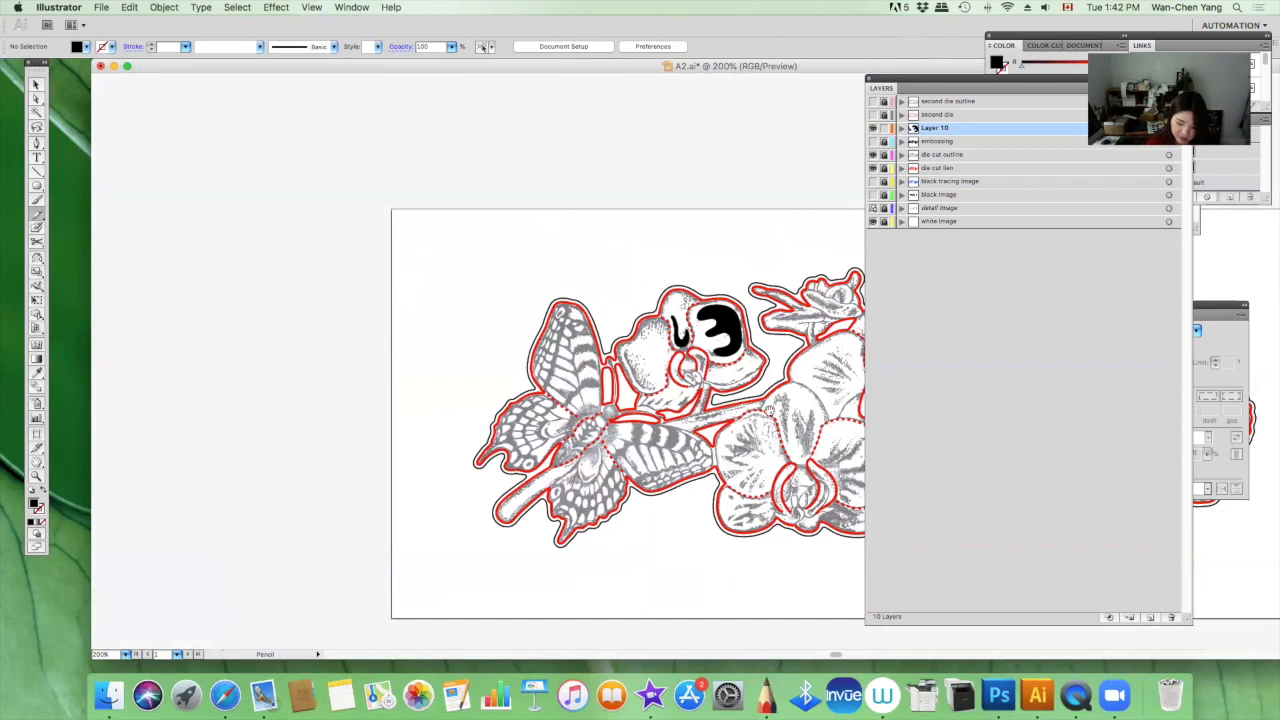
pyautogui.hscroll(3, 641, 340)
pyautogui.scroll(-1, 641, 340)
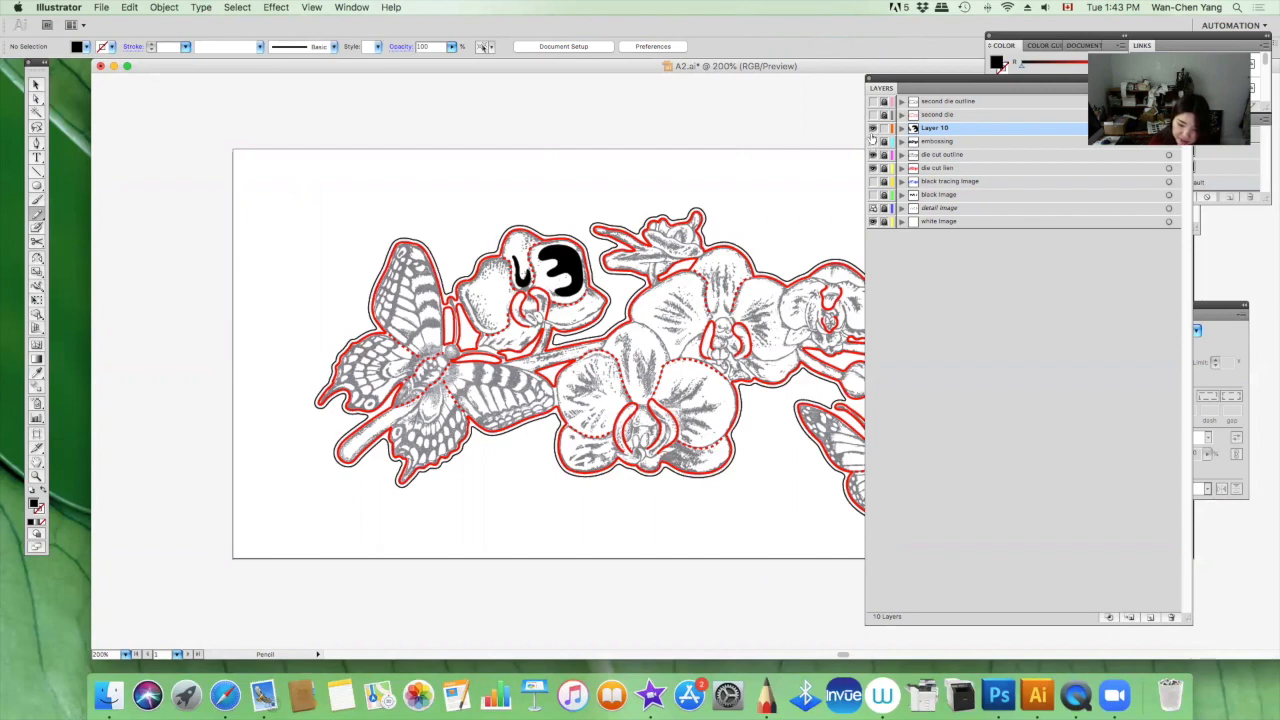
pyautogui.click(873, 181)
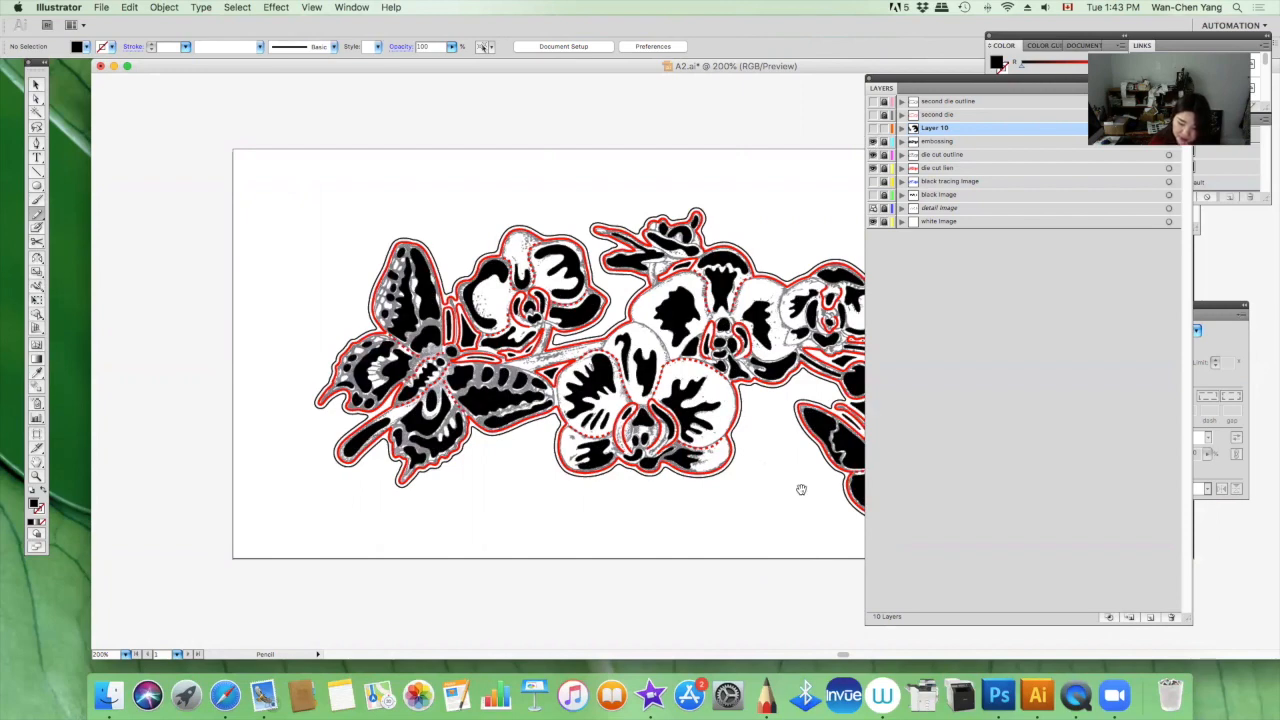
pyautogui.moveTo(803, 489); pyautogui.dragTo(644, 461)
# Step: Hide the die cut outline, red die cut line and detail image to view the embossing alone, then show both die cut layers again
pyautogui.click(873, 155)
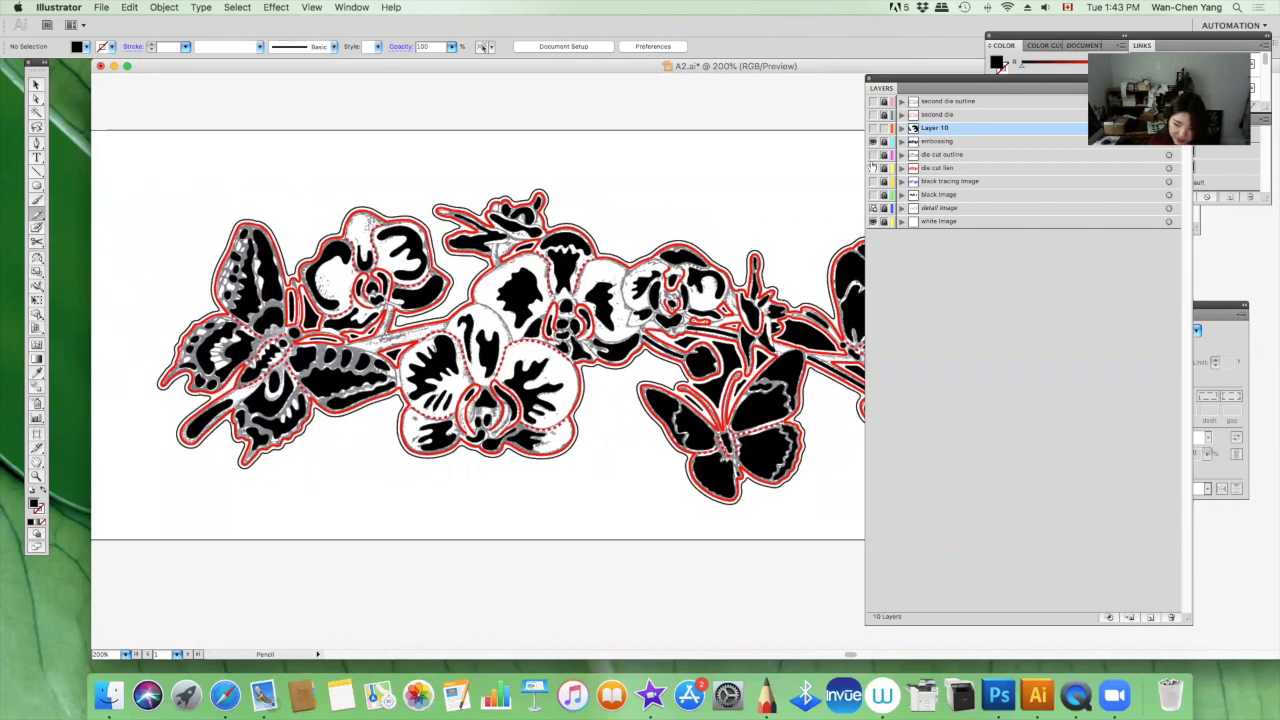
pyautogui.click(873, 168)
pyautogui.click(873, 207)
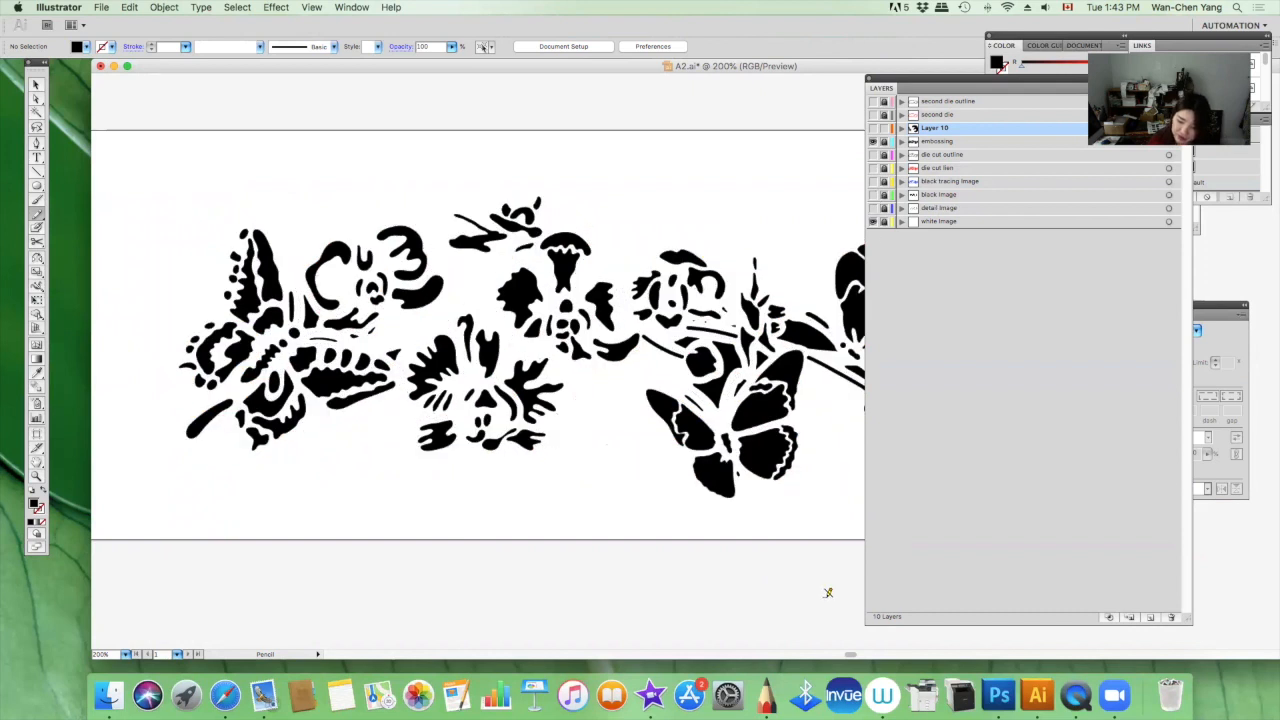
pyautogui.click(873, 168)
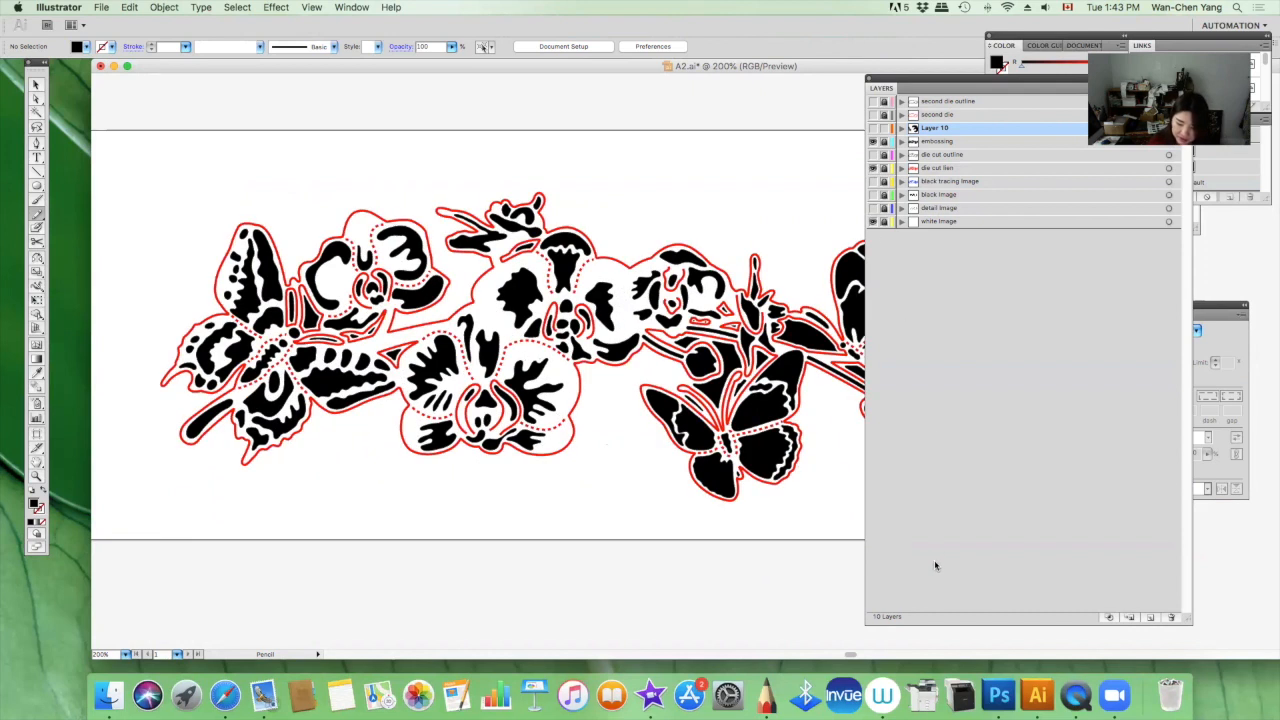
pyautogui.click(873, 155)
pyautogui.moveTo(784, 519); pyautogui.dragTo(733, 514)
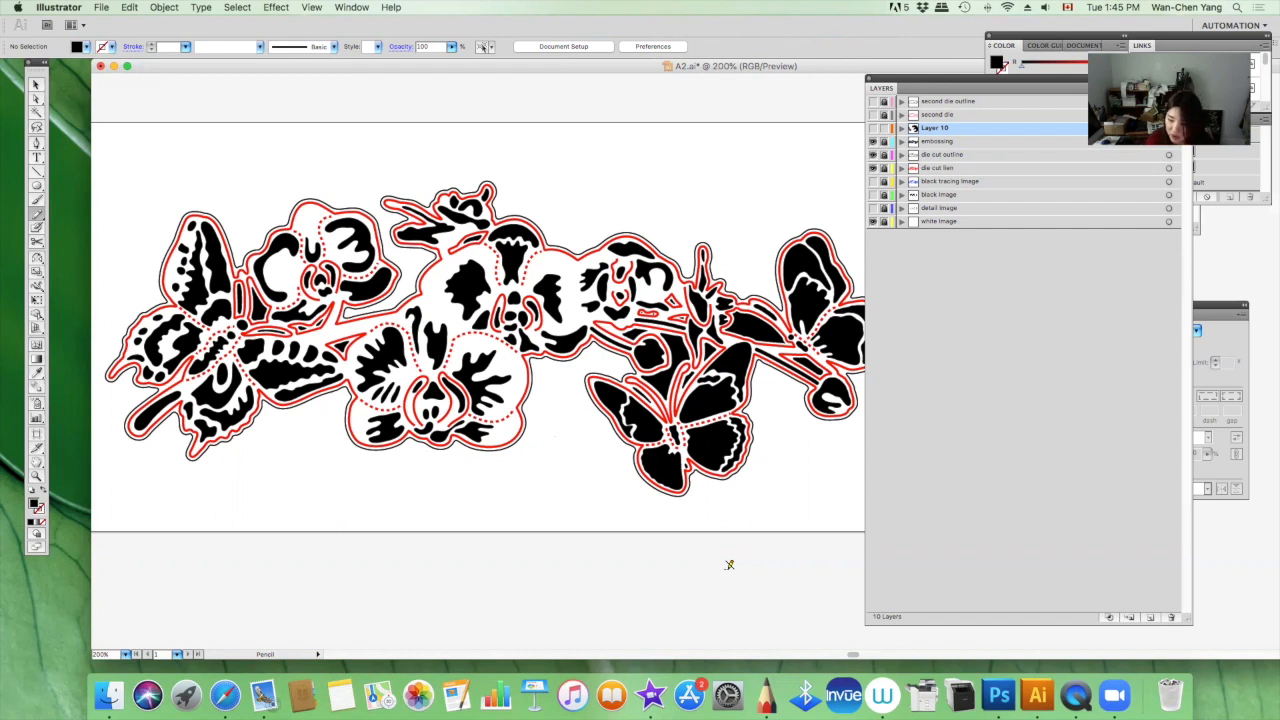
# Step: Close the A2.ai document and switch to the Finder desktop
pyautogui.click(100, 66)
pyautogui.click(577, 216)
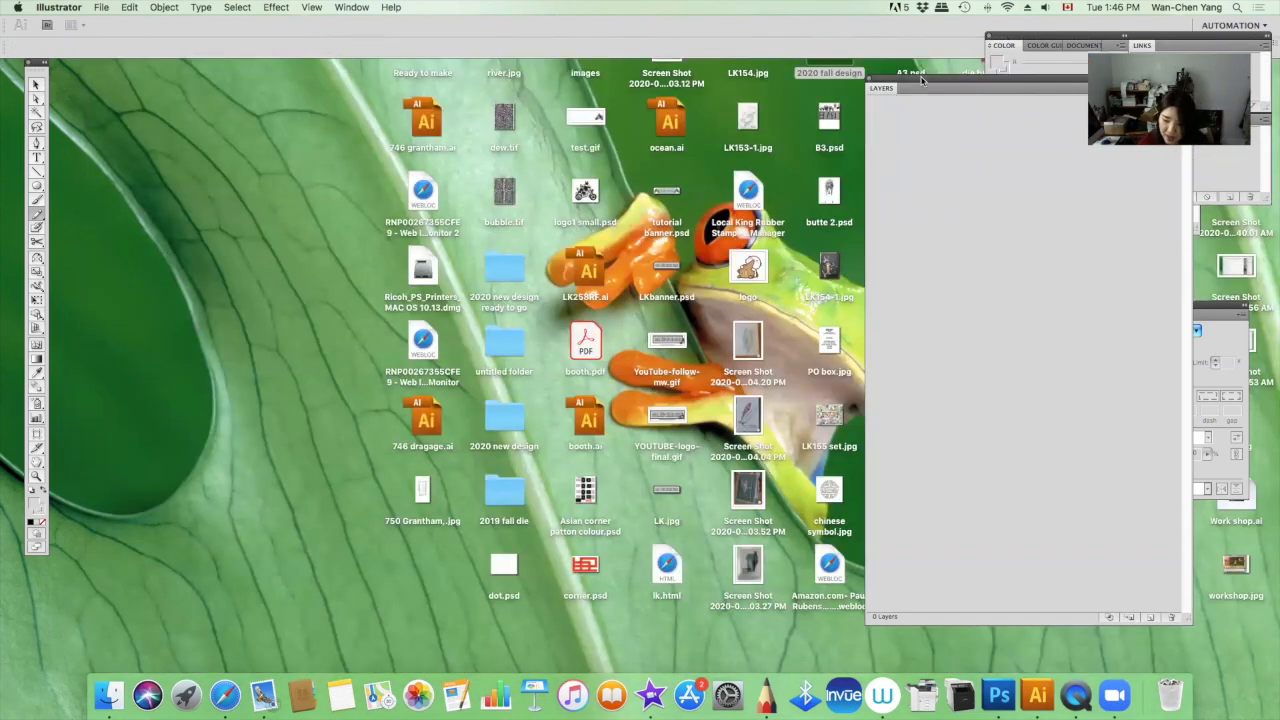
pyautogui.click(1046, 544)
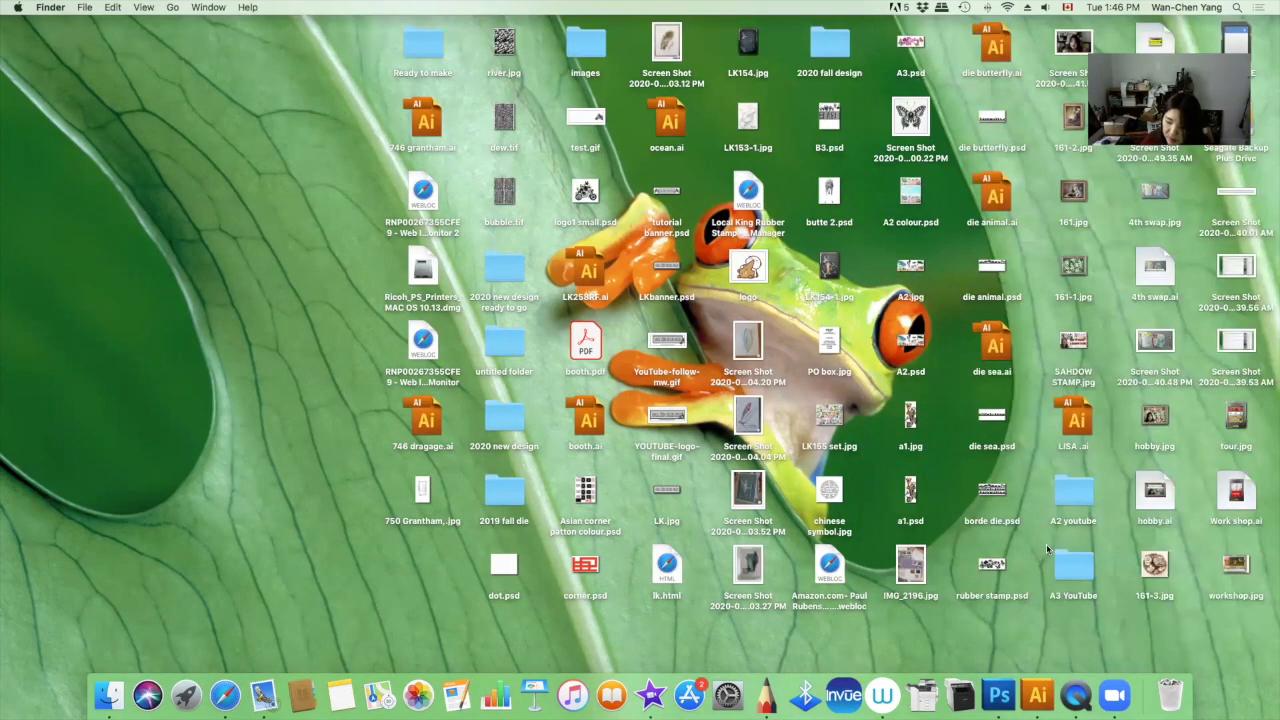
# Step: Open the die cut folder inside the 2020 fall design folder
pyautogui.doubleClick(838, 45)
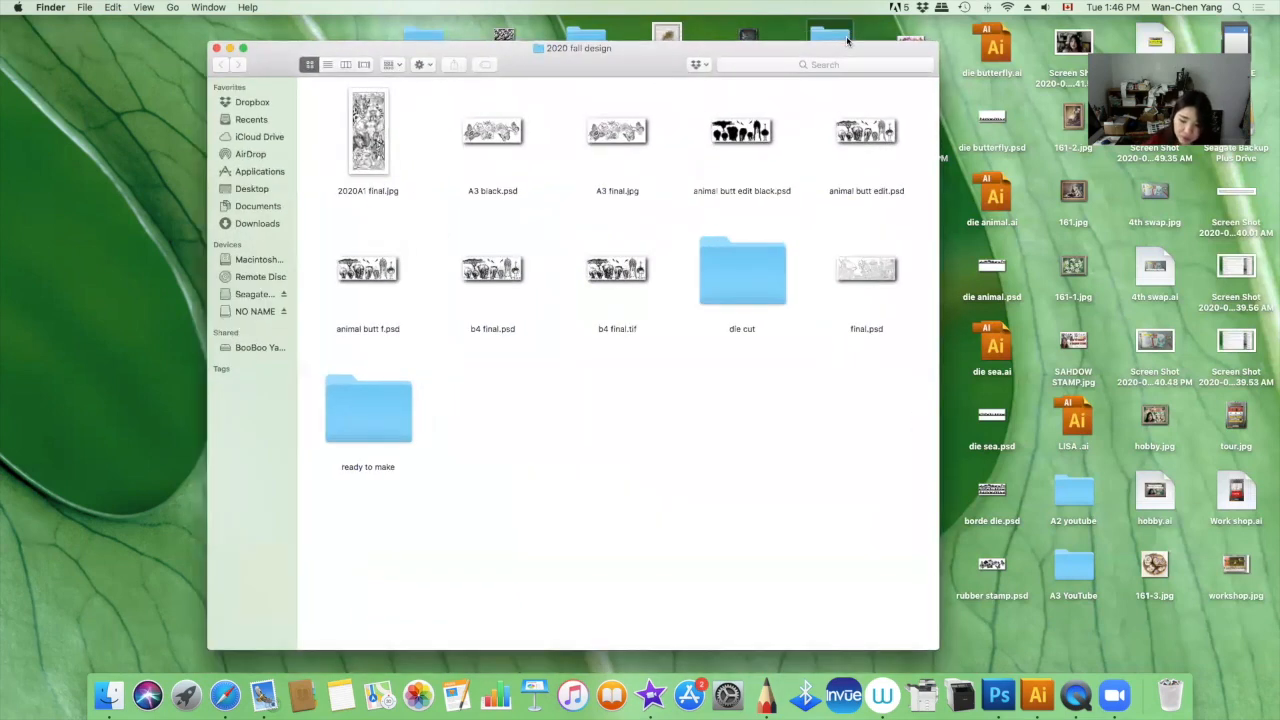
pyautogui.doubleClick(351, 419)
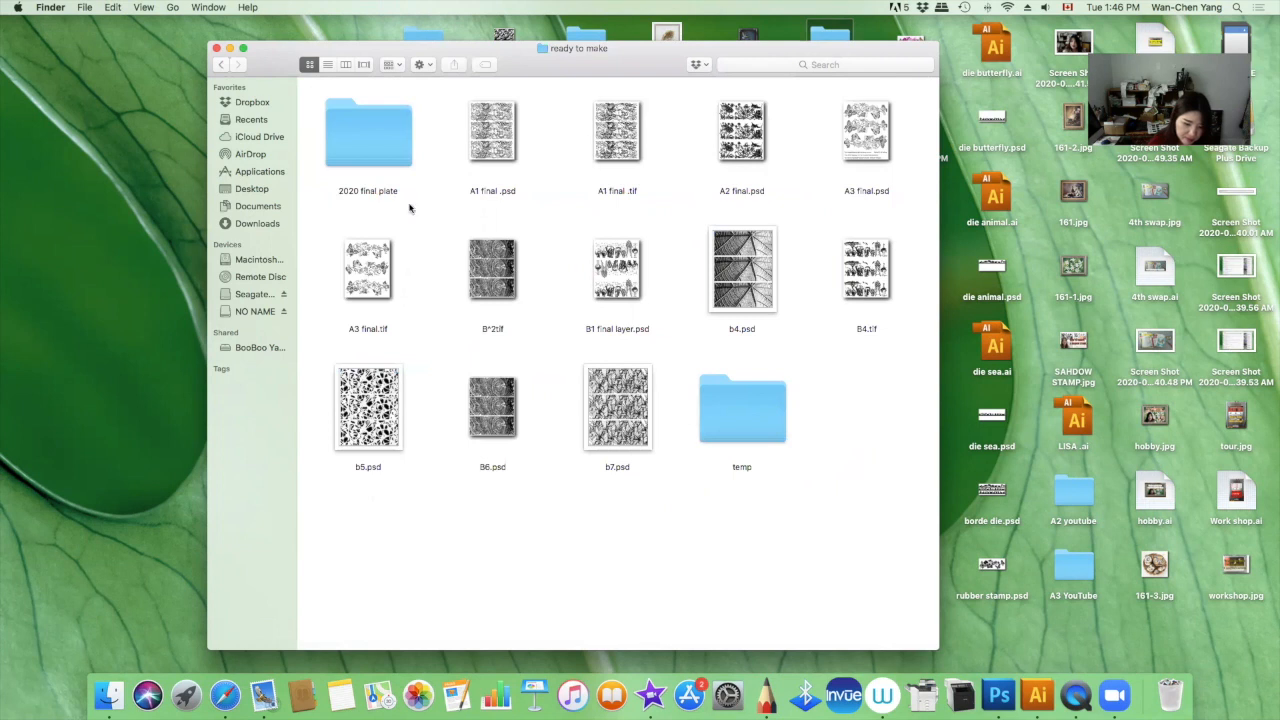
pyautogui.click(221, 64)
pyautogui.click(758, 280)
pyautogui.doubleClick(758, 280)
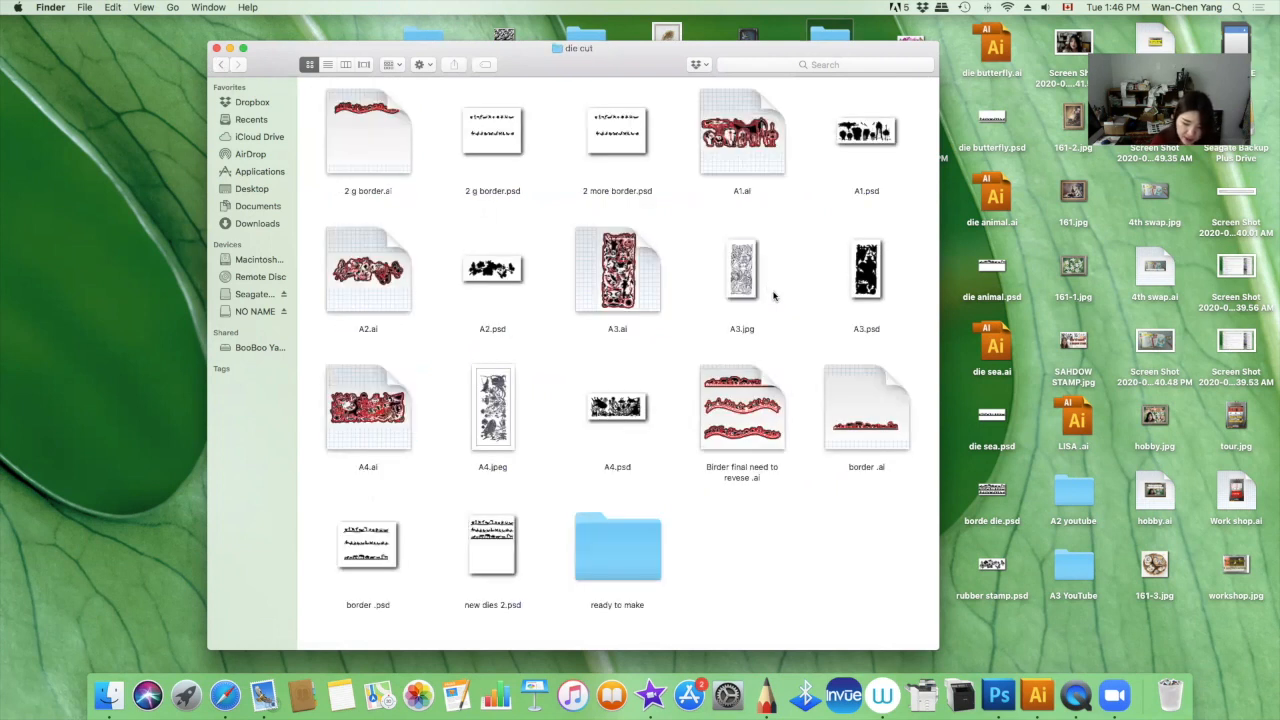
pyautogui.doubleClick(640, 560)
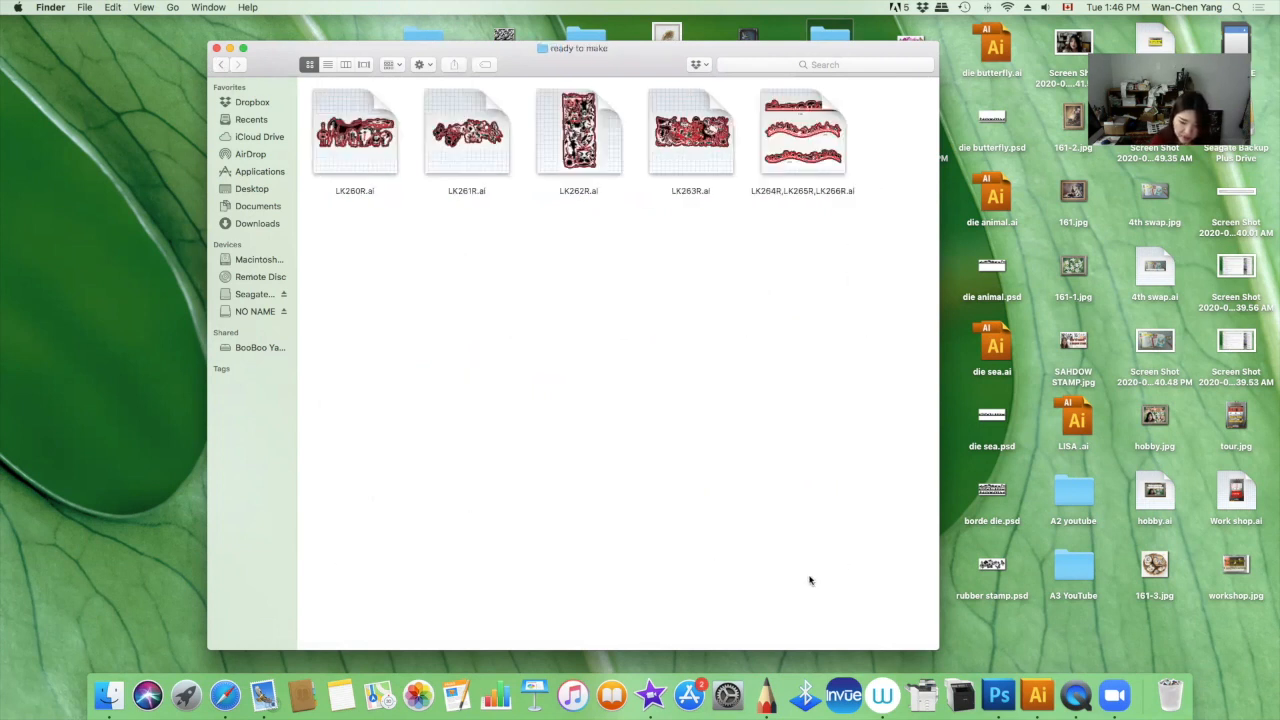
pyautogui.doubleClick(820, 195)
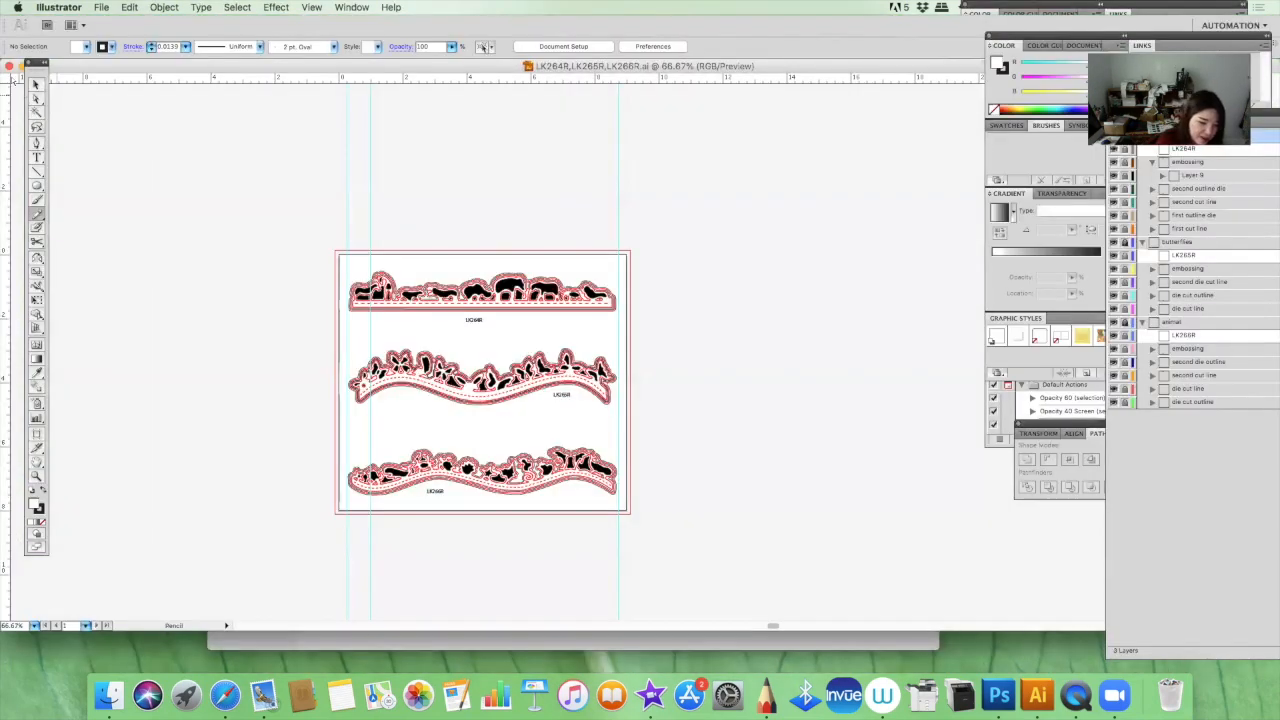
pyautogui.click(11, 67)
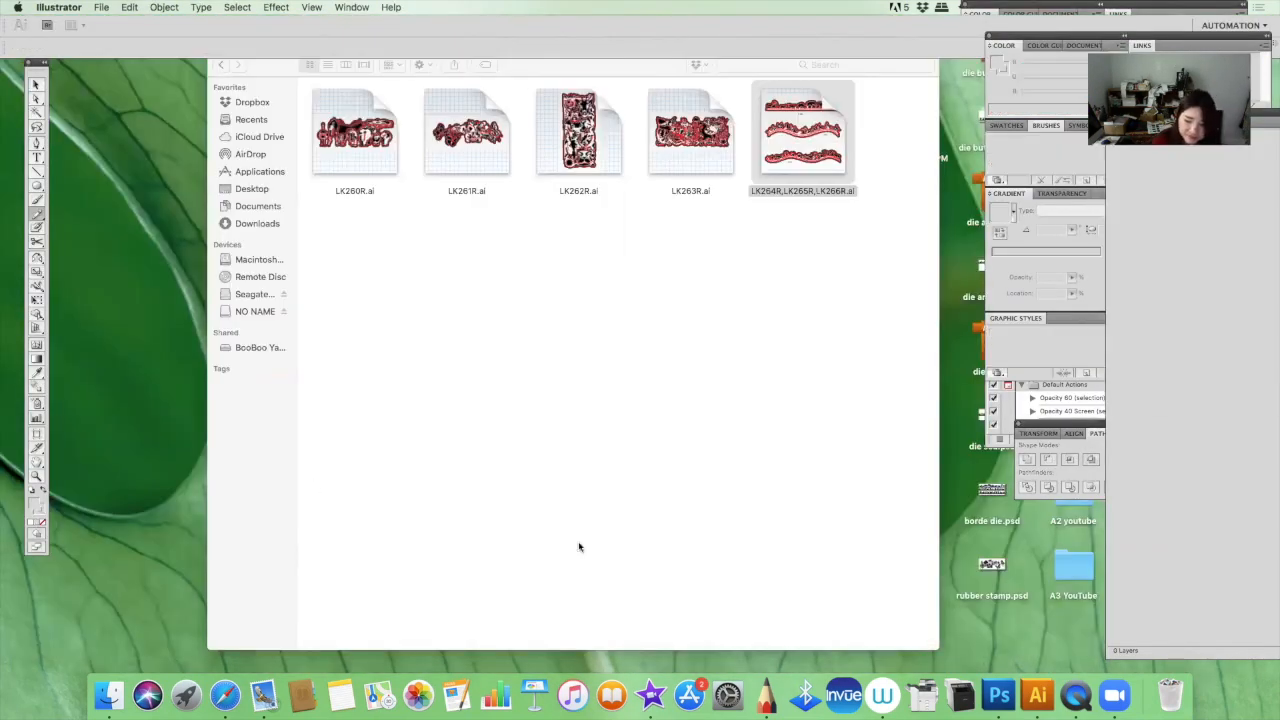
pyautogui.click(220, 65)
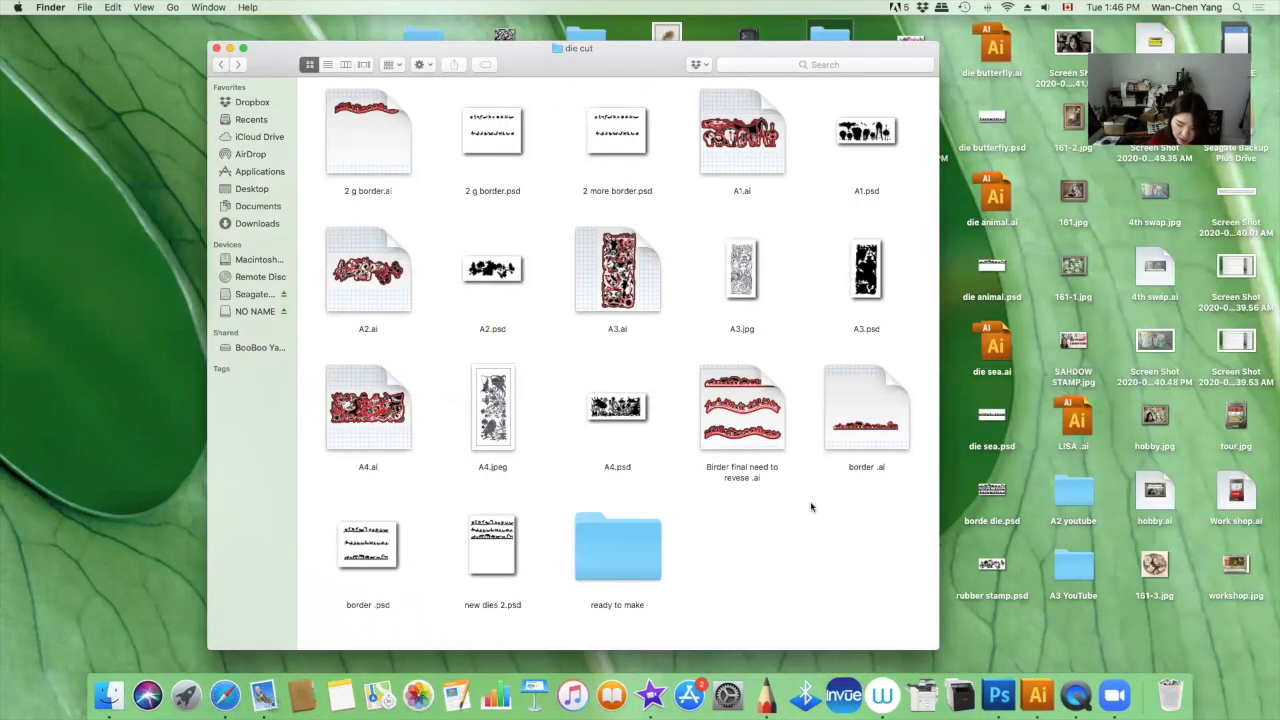
# Step: Open "Birder final need to revese .ai" in Illustrator, enlarge the three border dies and move the Layers panel fully into view
pyautogui.doubleClick(761, 420)
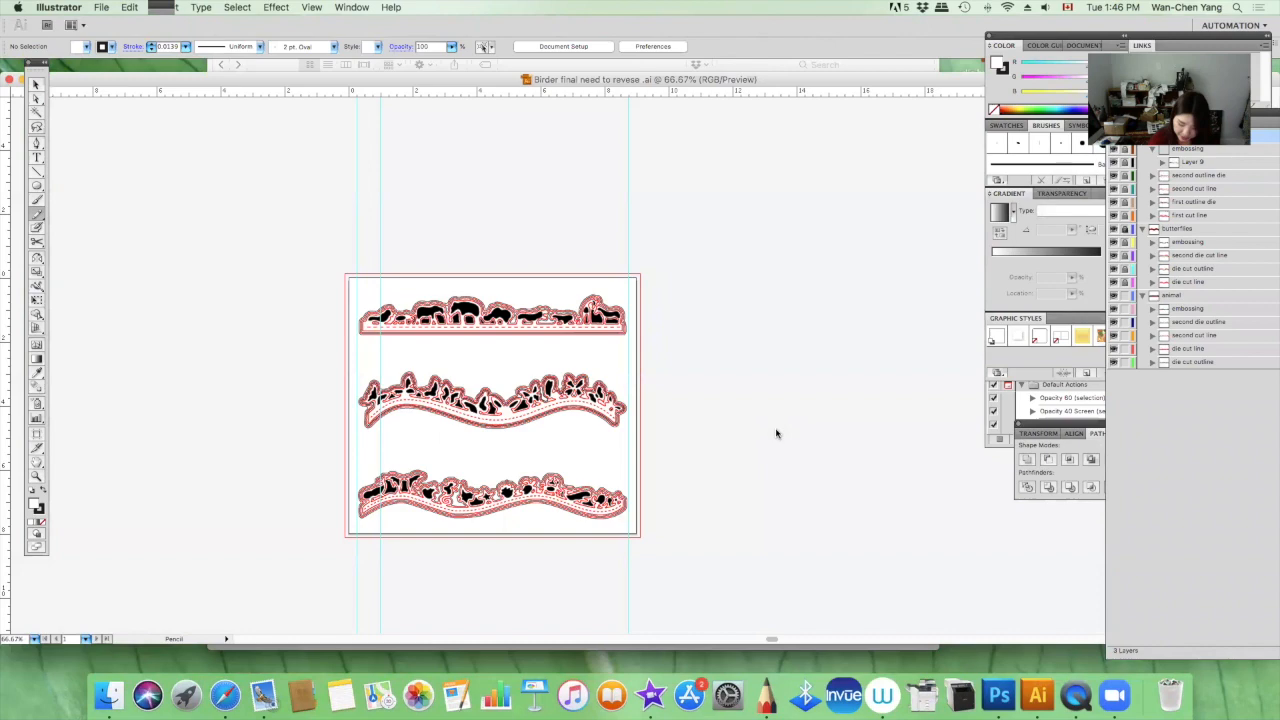
pyautogui.press('super+equal')
pyautogui.press('super+equal')
pyautogui.moveTo(486, 374); pyautogui.dragTo(789, 276)
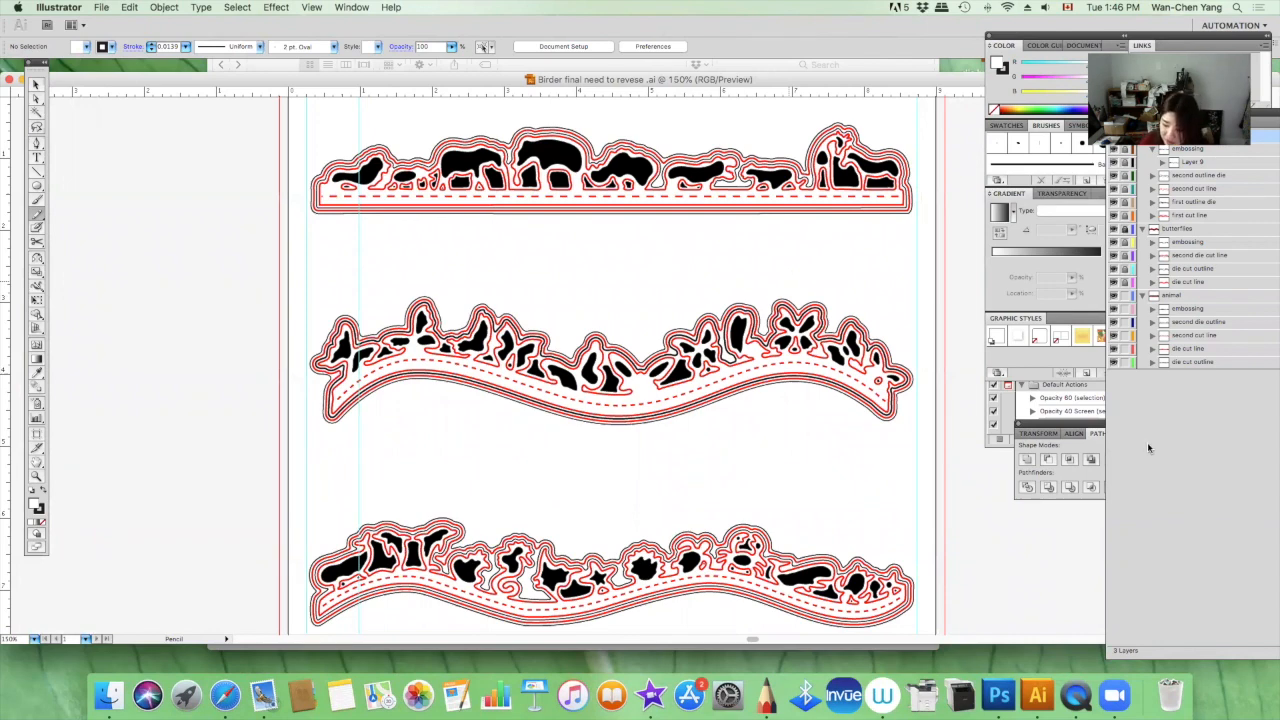
pyautogui.moveTo(1269, 136); pyautogui.dragTo(1115, 152)
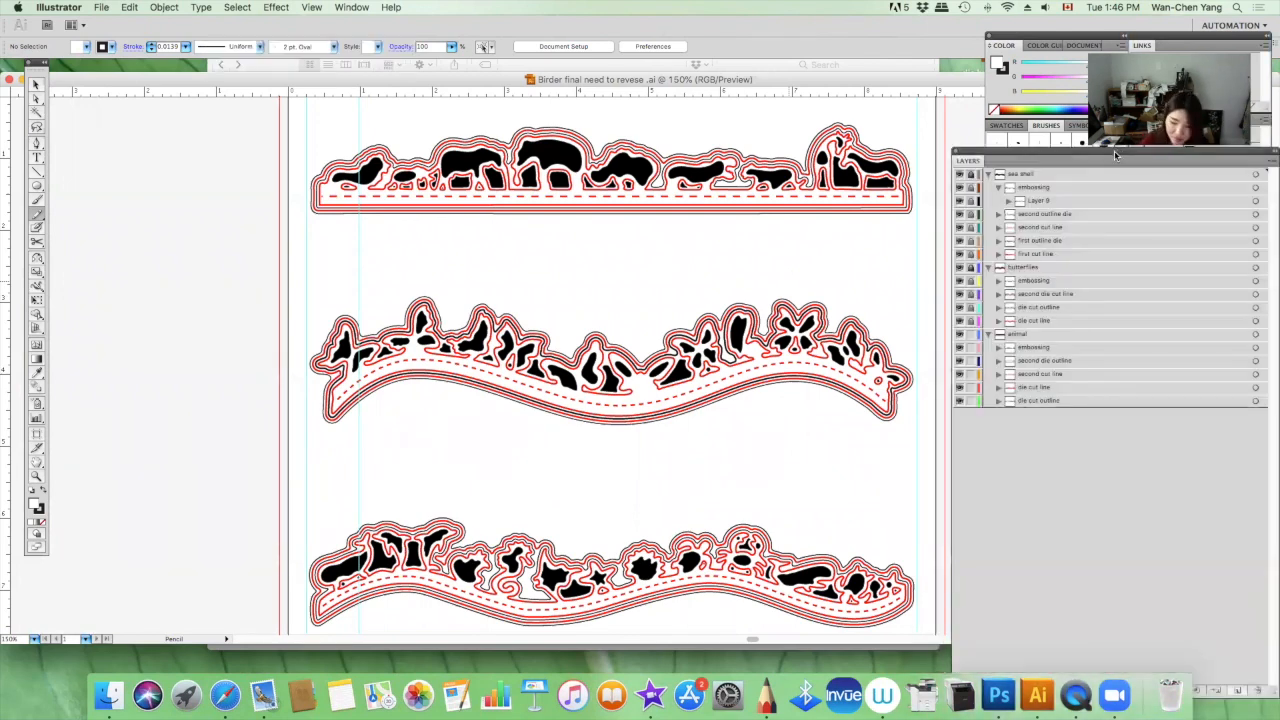
# Step: Collapse the three border layer groups, lock the animal layer and hide the sea shell and butterflies layers
pyautogui.click(988, 174)
pyautogui.click(988, 187)
pyautogui.click(988, 200)
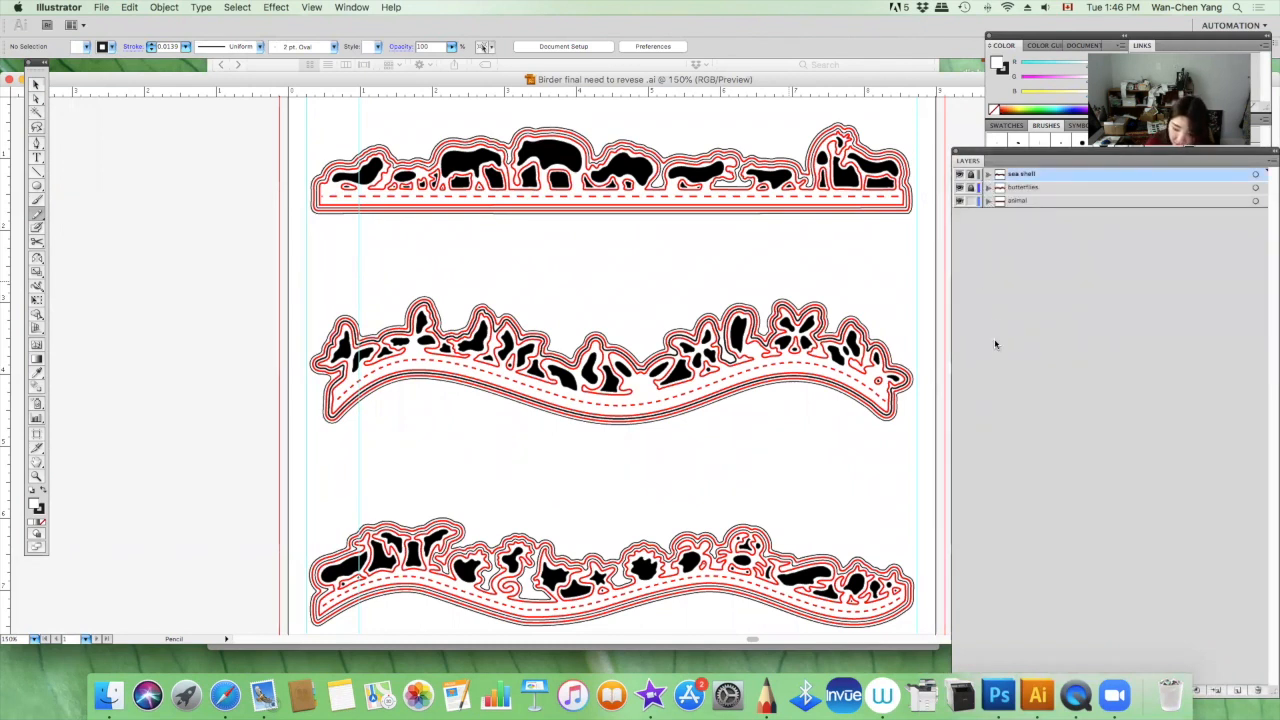
pyautogui.click(970, 201)
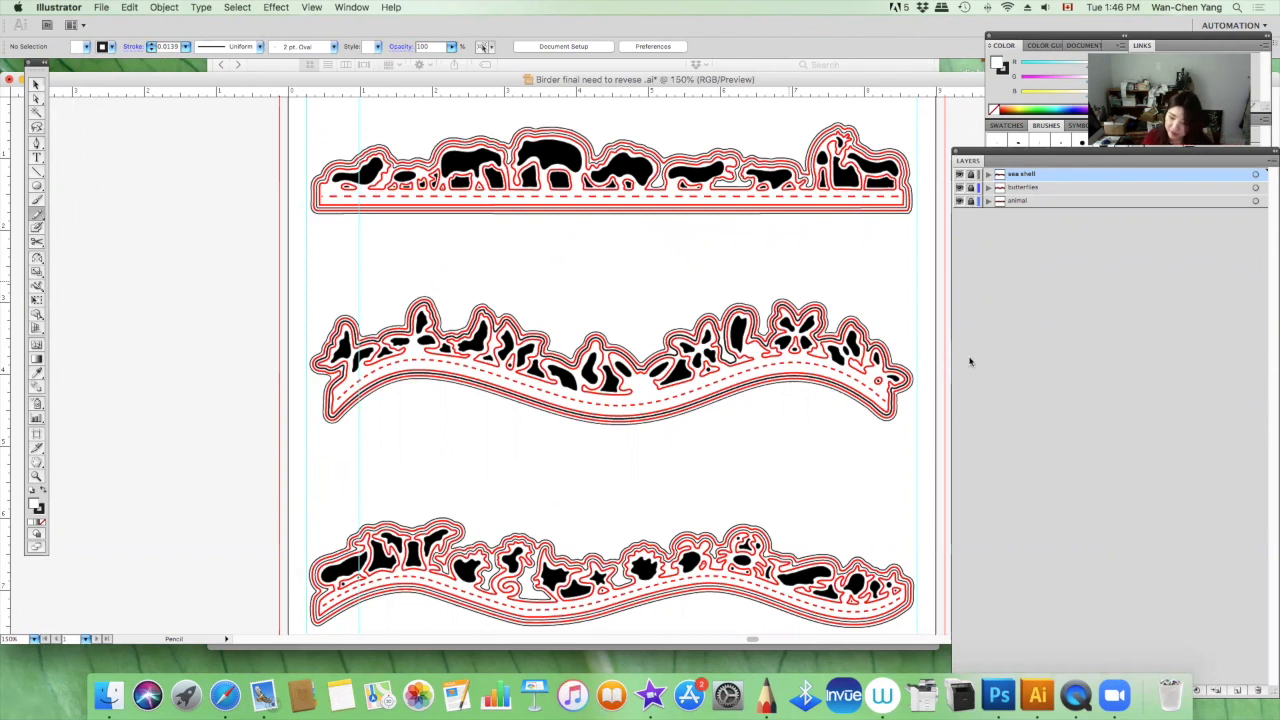
pyautogui.click(959, 174)
pyautogui.click(959, 187)
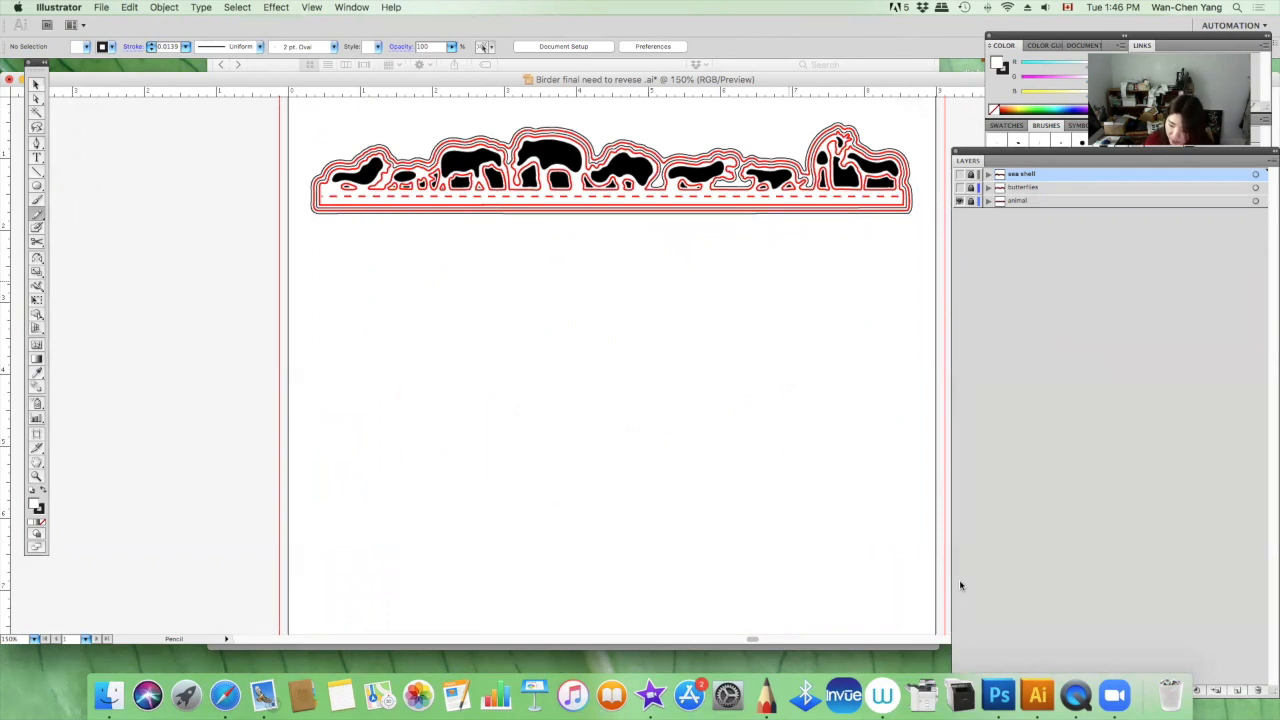
# Step: Expand the animal layer and hide its embossing, second die outline, second cut line, die cut line and die cut outline sublayers
pyautogui.click(988, 200)
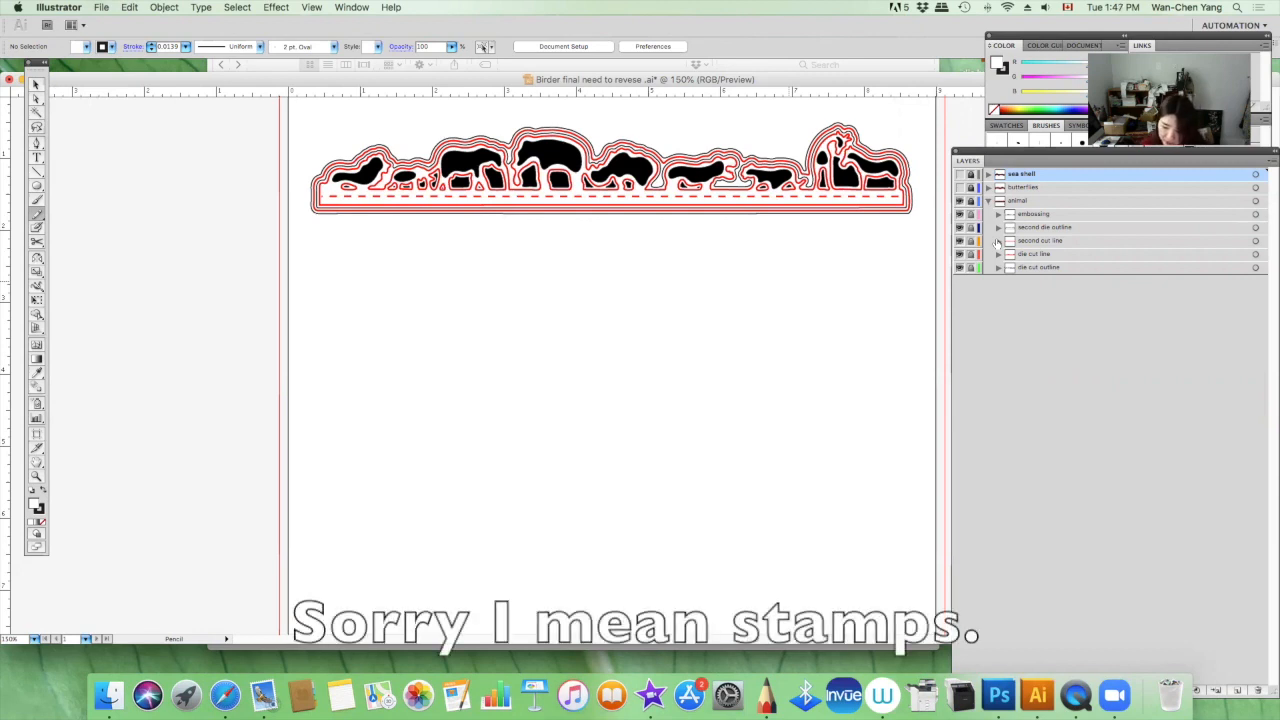
pyautogui.click(960, 201)
pyautogui.click(960, 214)
pyautogui.click(960, 228)
pyautogui.click(960, 201)
pyautogui.click(960, 241)
pyautogui.click(960, 254)
pyautogui.click(960, 267)
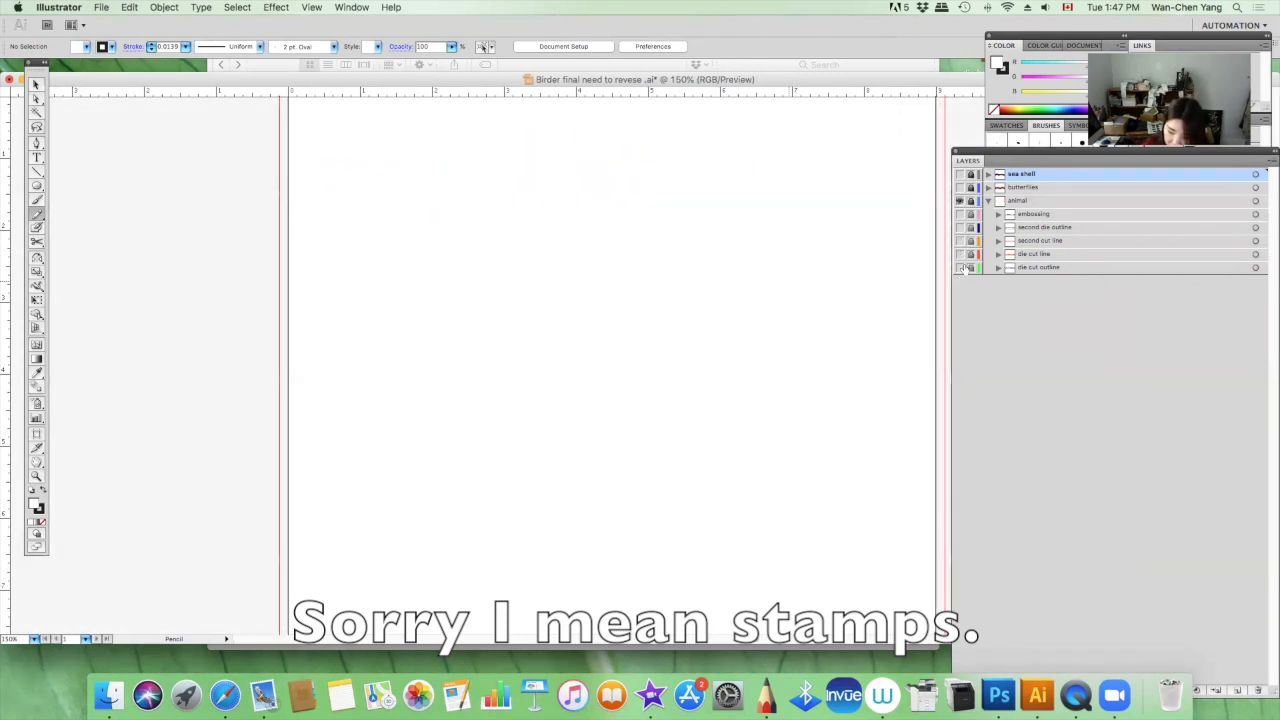
# Step: Show all five sublayers of the animal layer again
pyautogui.click(960, 214)
pyautogui.click(960, 228)
pyautogui.click(960, 241)
pyautogui.click(960, 254)
pyautogui.click(960, 267)
pyautogui.click(960, 267)
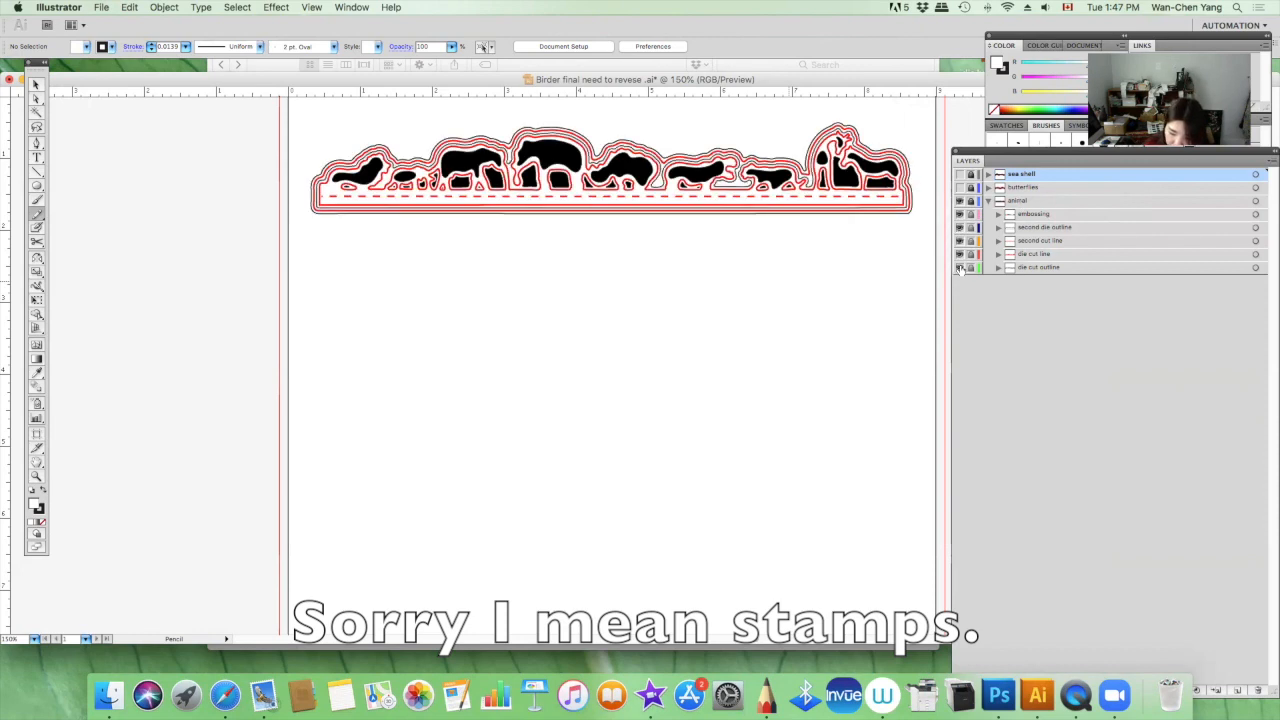
# Step: Close the border document without saving and reopen "Birder final need to revese .ai" from the Finder folder
pyautogui.moveTo(199, 82); pyautogui.dragTo(450, 127)
pyautogui.click(266, 126)
pyautogui.click(590, 216)
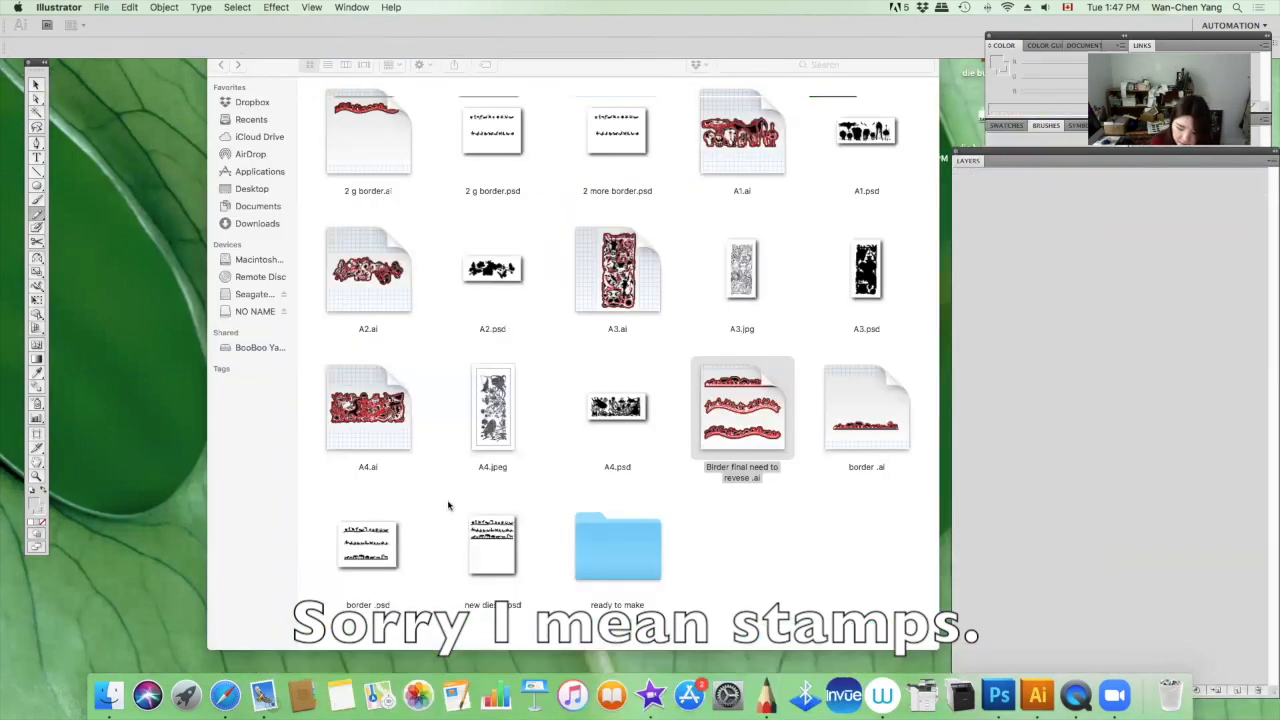
pyautogui.doubleClick(774, 420)
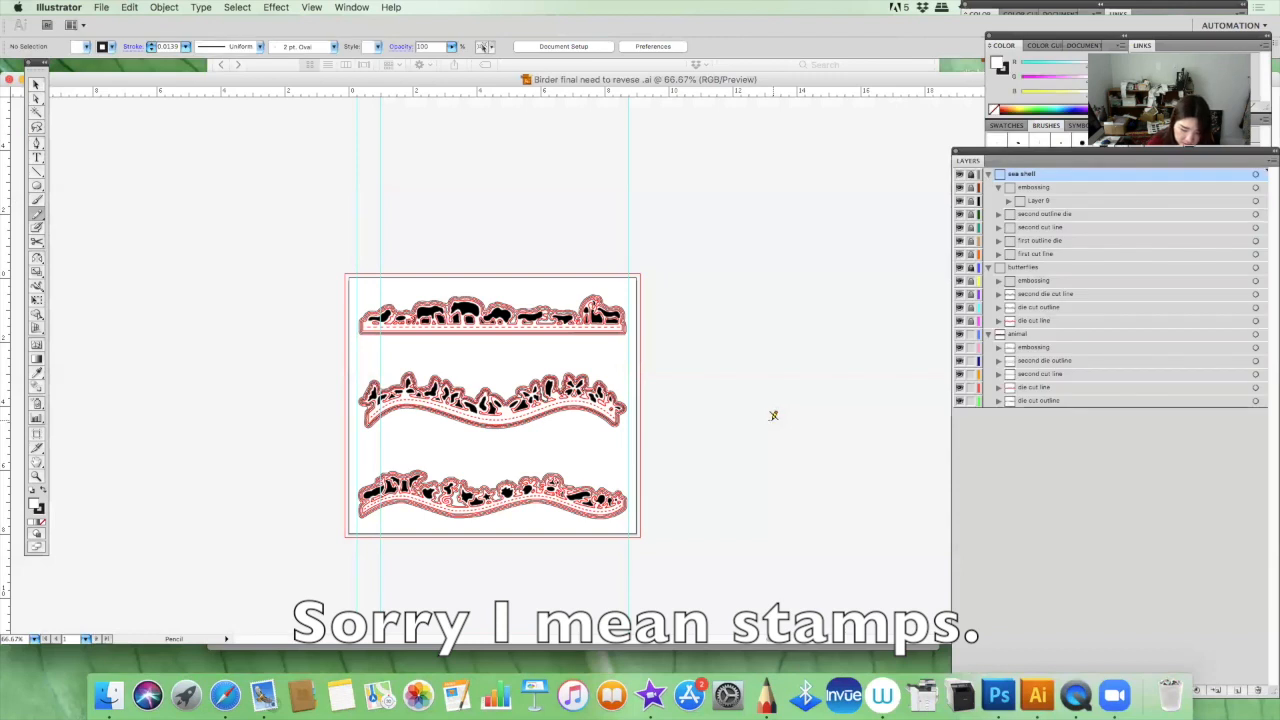
# Step: Collapse the three border layer groups, lock the animal layer and unlock the sea shell layer
pyautogui.click(989, 333)
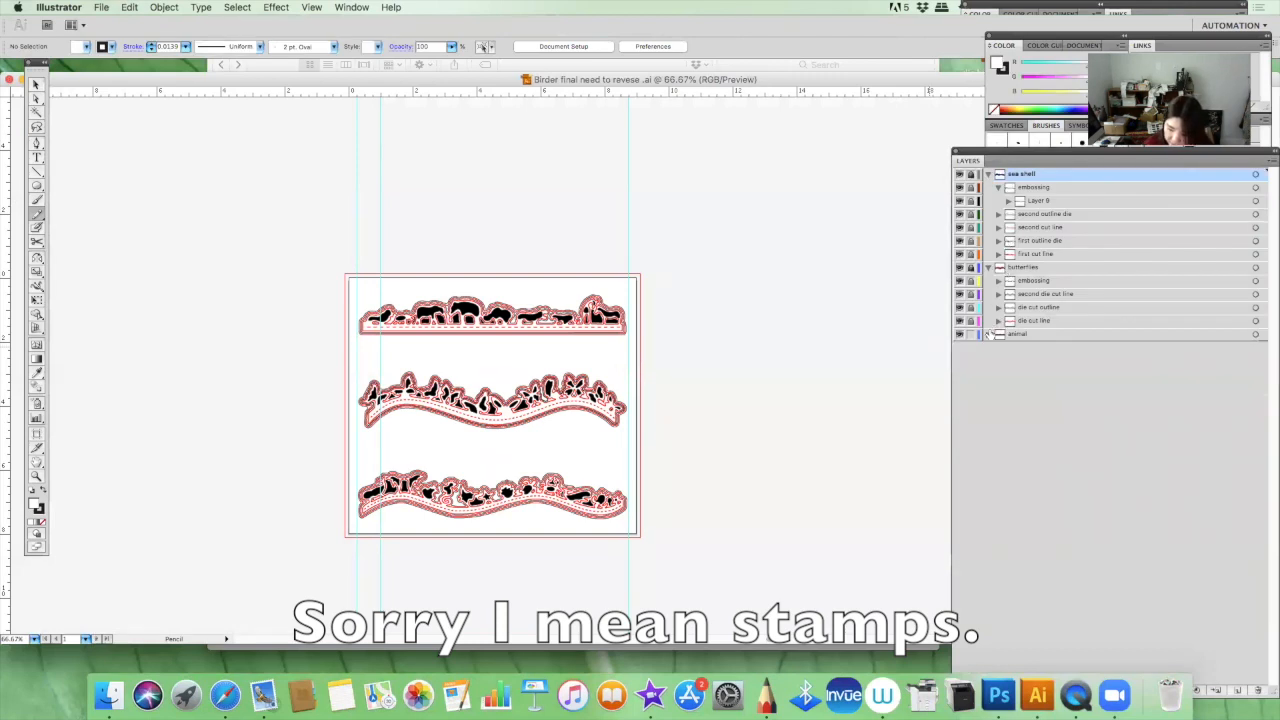
pyautogui.click(988, 174)
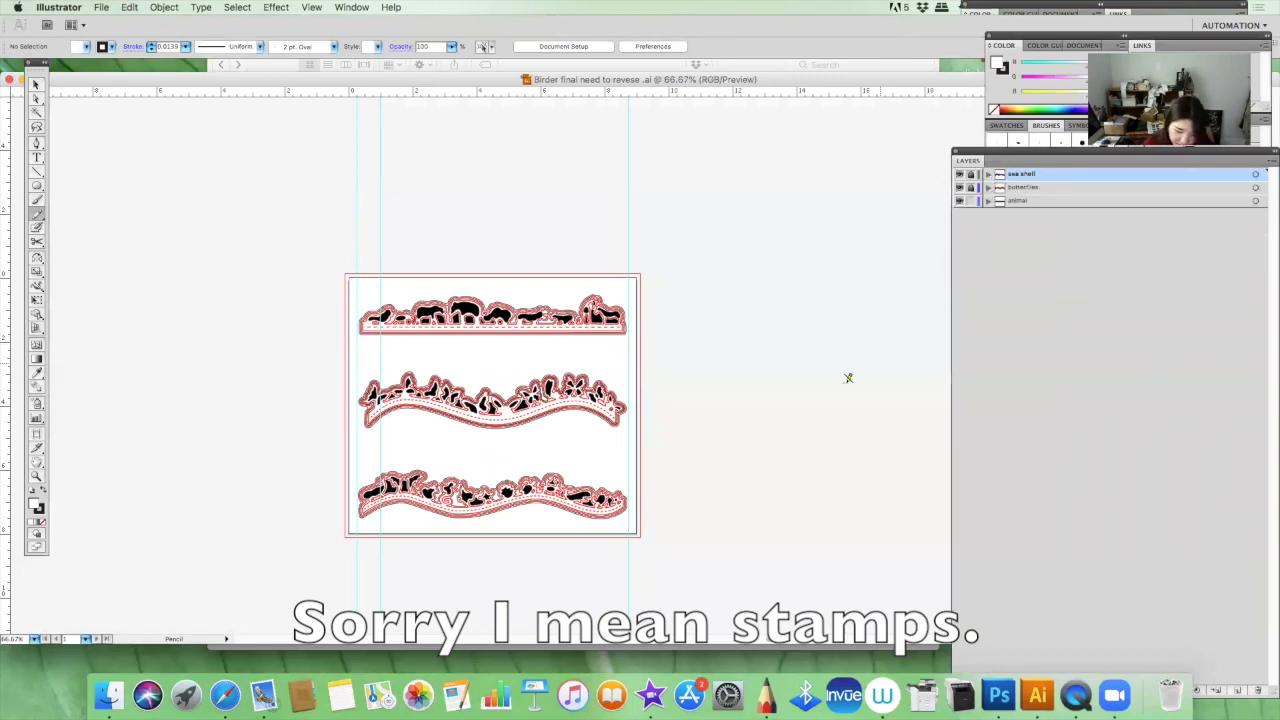
pyautogui.press('super+equal')
pyautogui.press('super+equal')
pyautogui.press('space')
pyautogui.moveTo(541, 374)
pyautogui.mouseDown()
pyautogui.moveTo(895, 322)
pyautogui.moveTo(804, 310)
pyautogui.mouseUp()
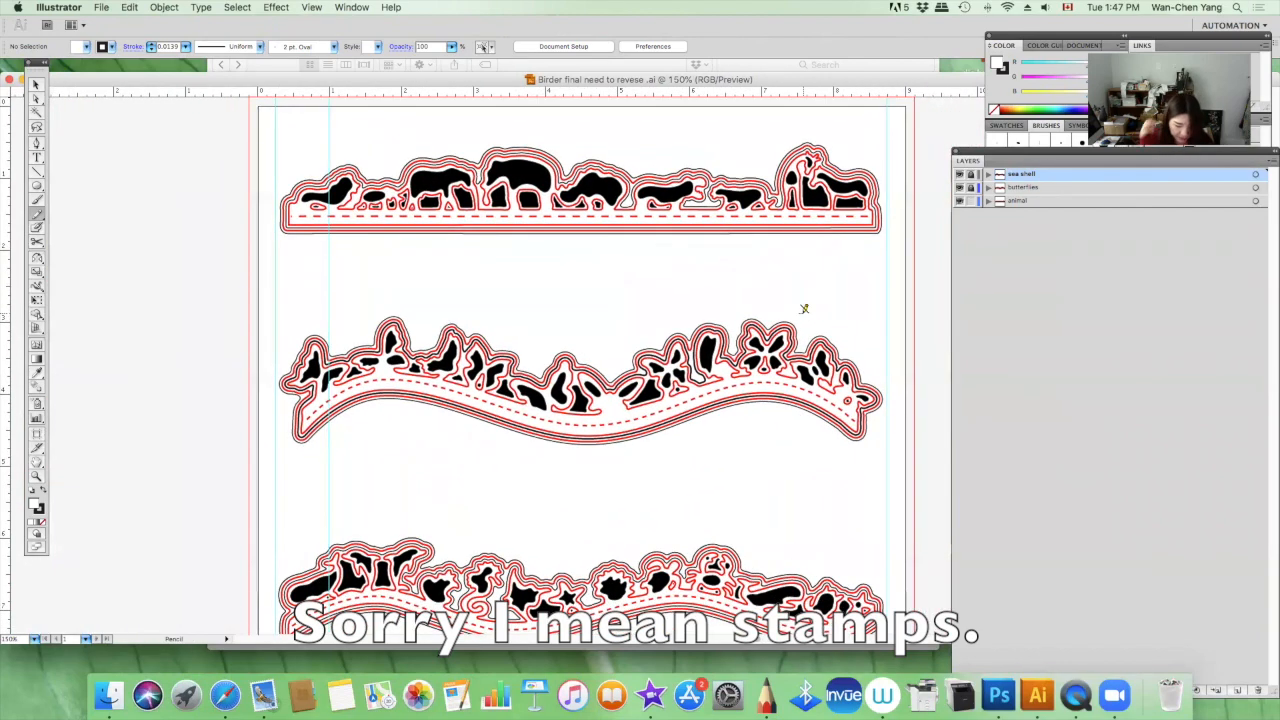
pyautogui.moveTo(809, 563); pyautogui.dragTo(836, 340)
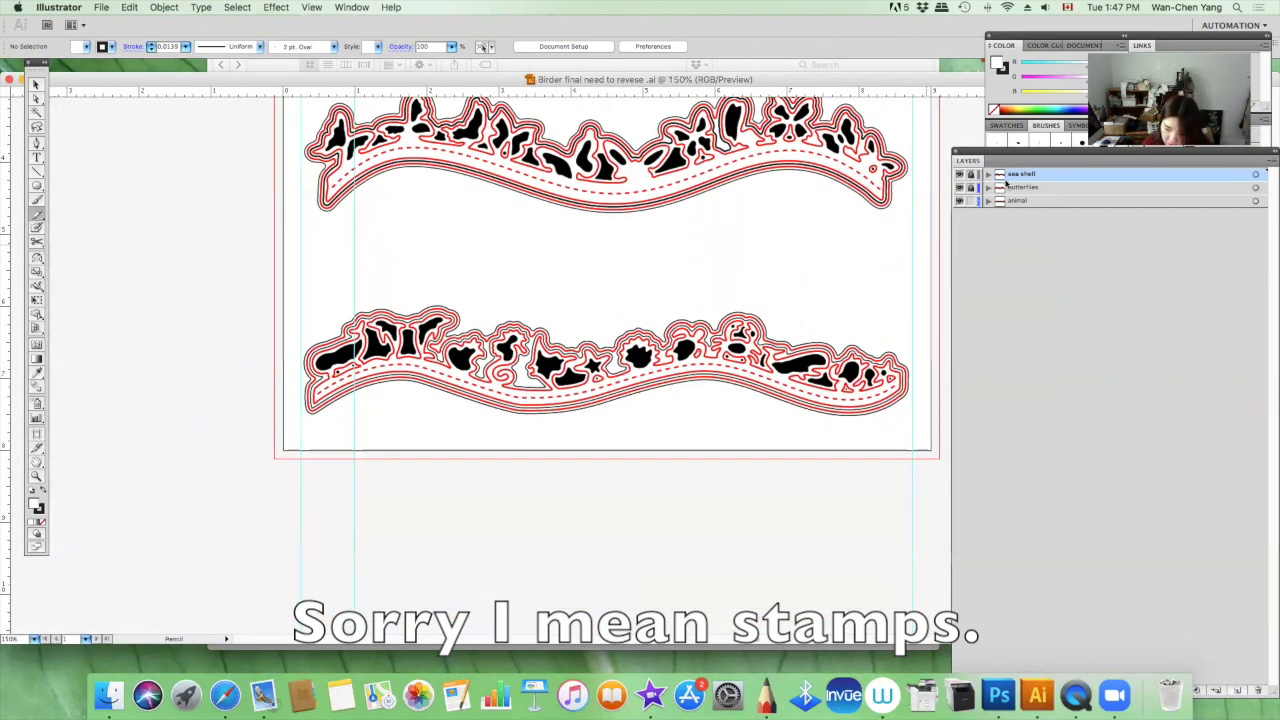
pyautogui.moveTo(972, 196); pyautogui.dragTo(972, 177)
# Step: Expand the sea shell layer and hide all its sublayers except first cut line
pyautogui.click(988, 174)
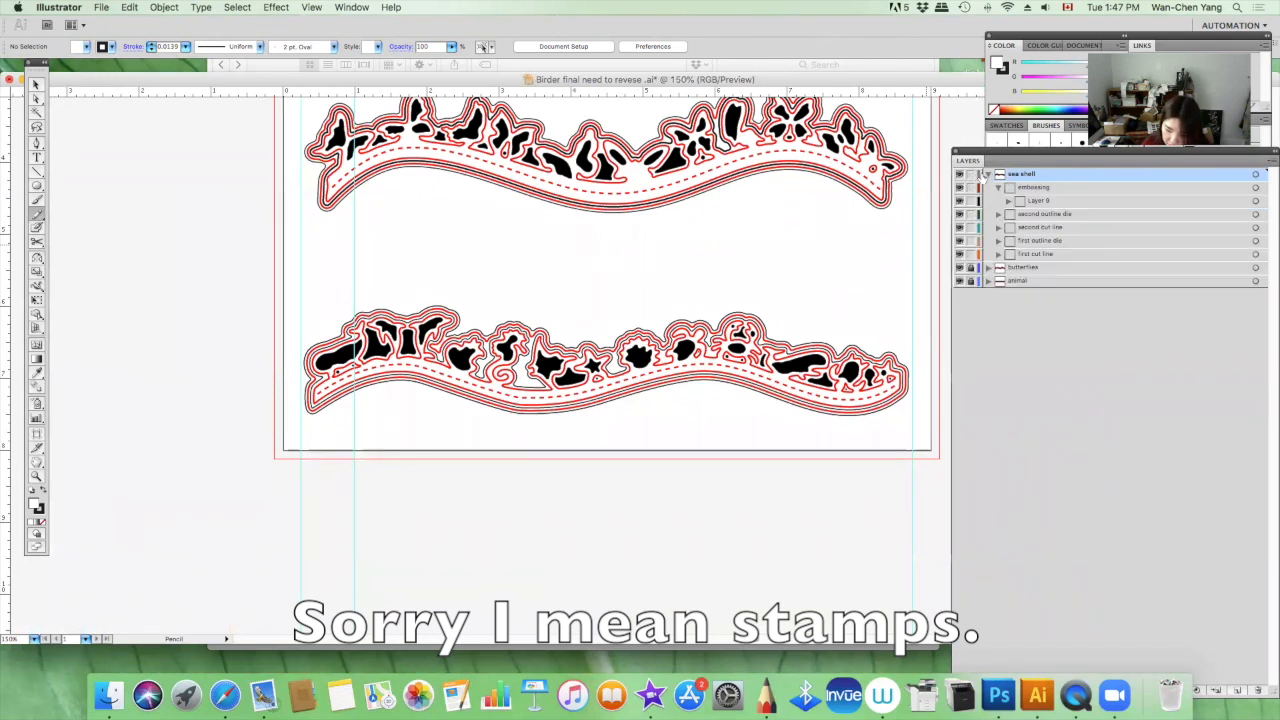
pyautogui.click(959, 174)
pyautogui.click(959, 174)
pyautogui.click(959, 187)
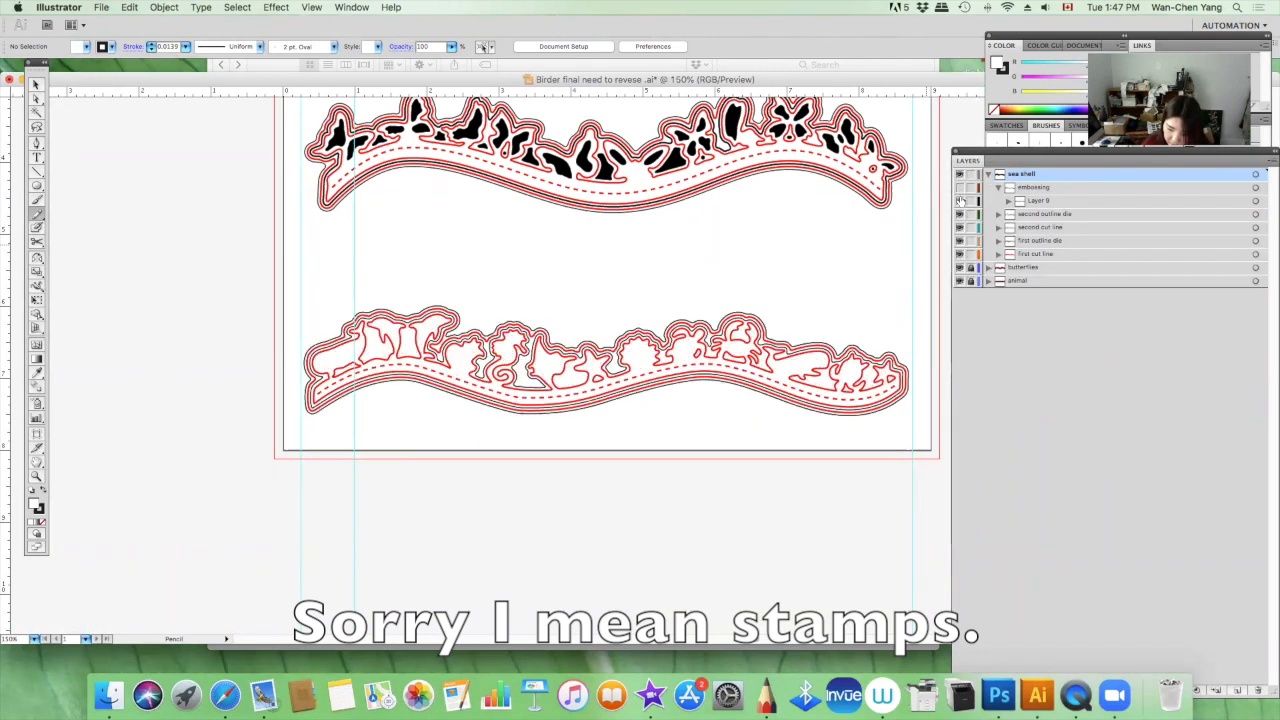
pyautogui.click(959, 214)
pyautogui.click(959, 227)
pyautogui.click(959, 240)
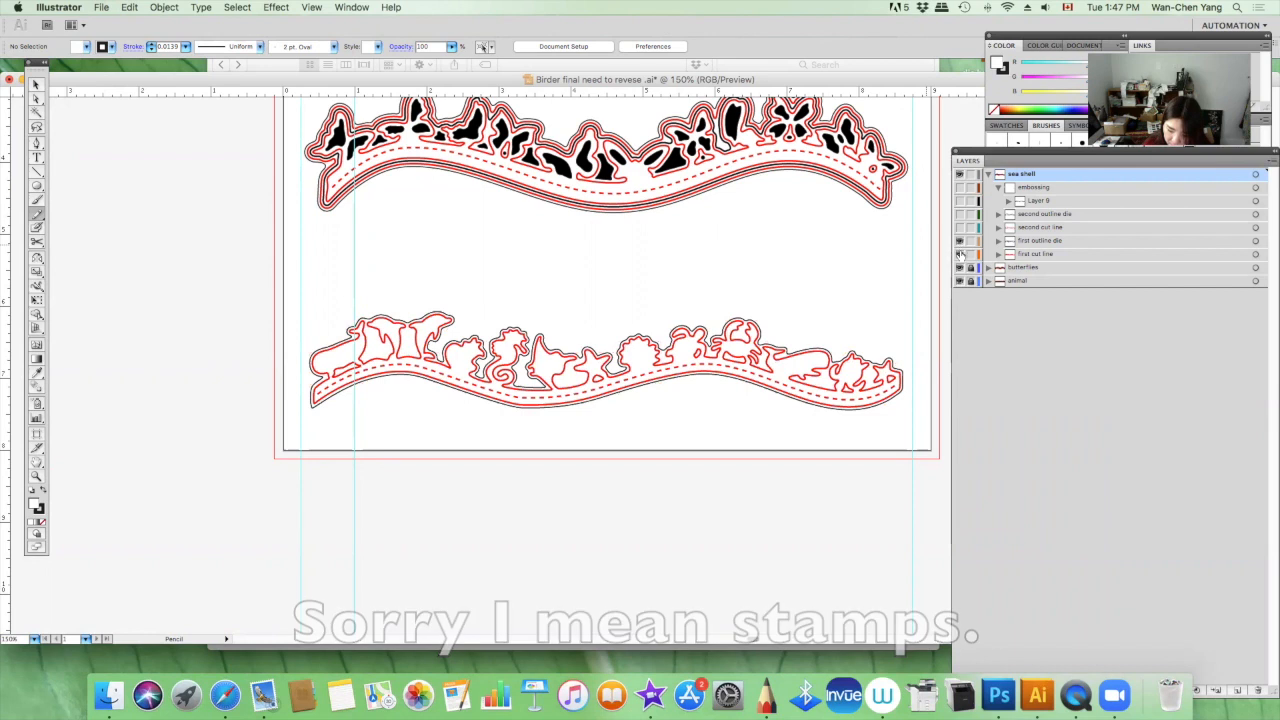
pyautogui.click(959, 253)
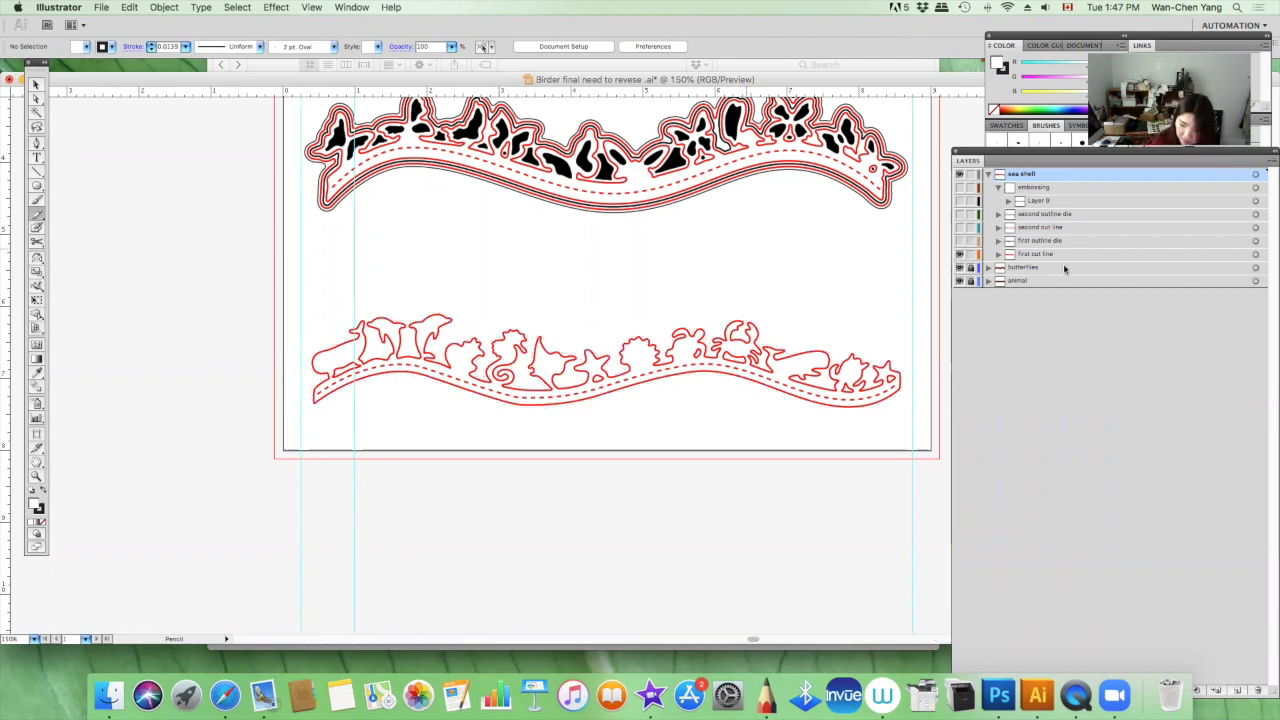
# Step: Give the sea creature border's main outline path a black fill and no stroke, making a solid silhouette
pyautogui.press('v')
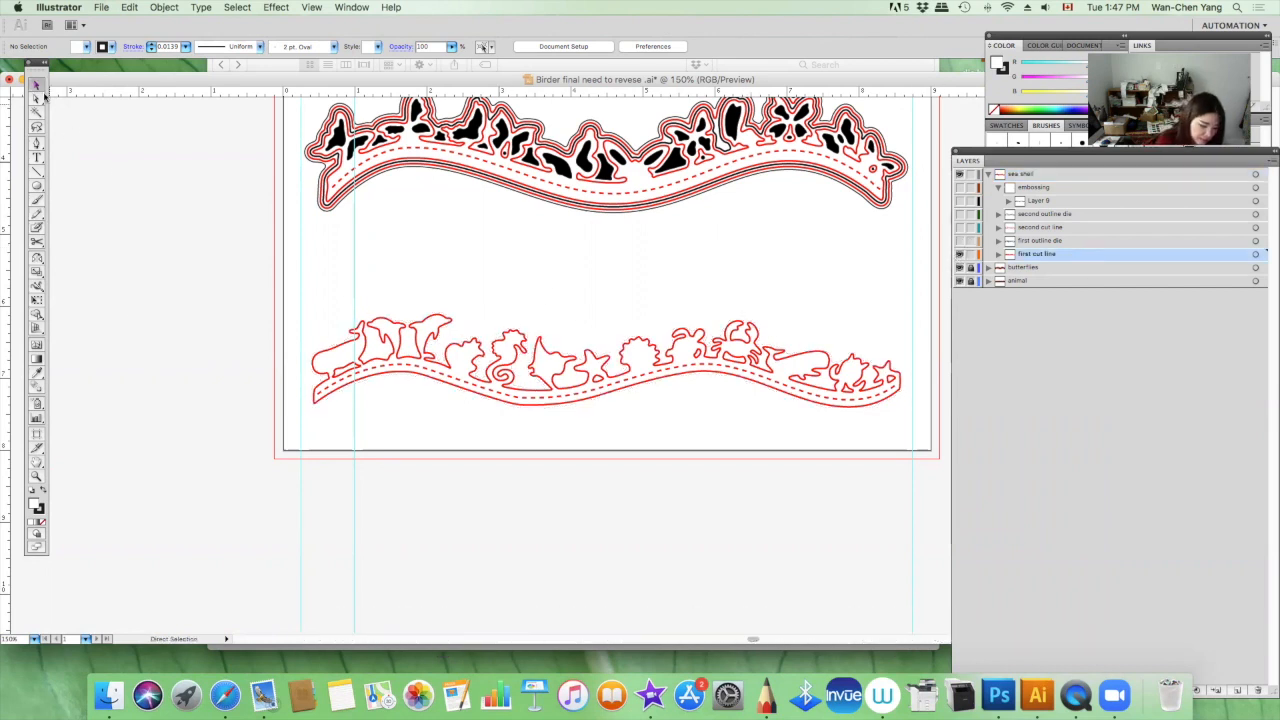
pyautogui.click(505, 358)
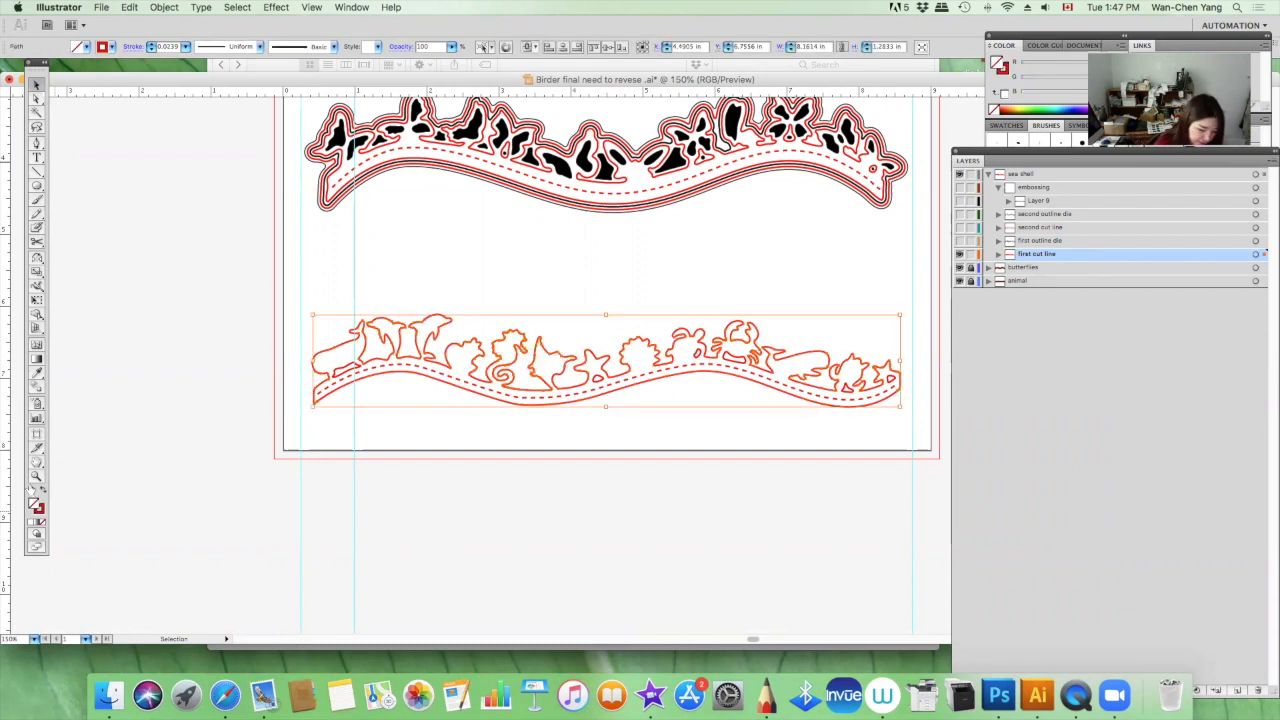
pyautogui.click(38, 490)
pyautogui.click(43, 506)
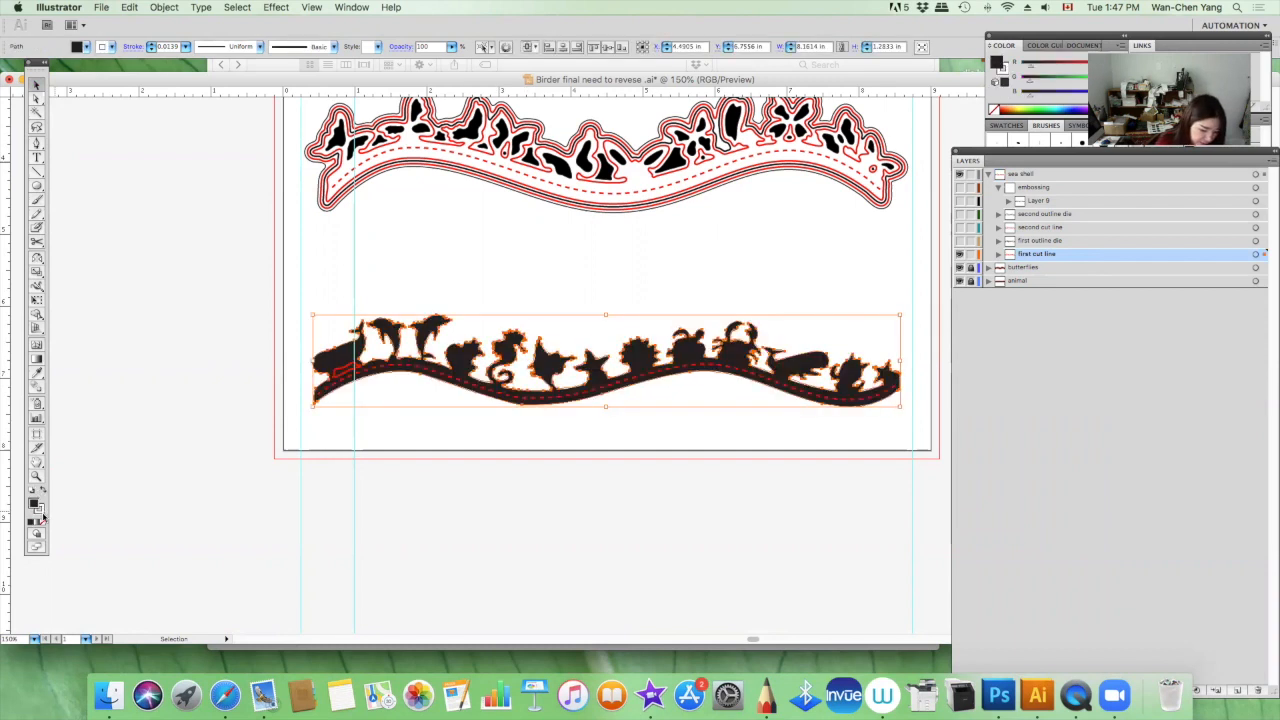
pyautogui.click(42, 521)
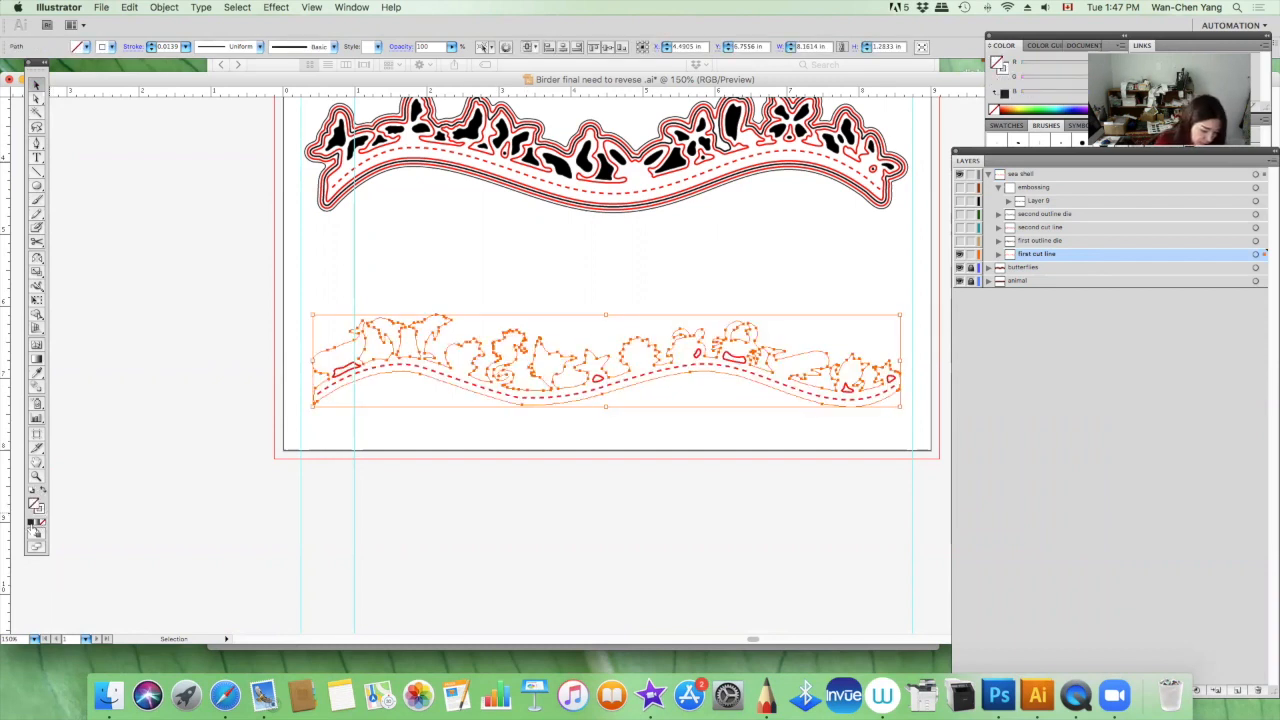
pyautogui.click(31, 523)
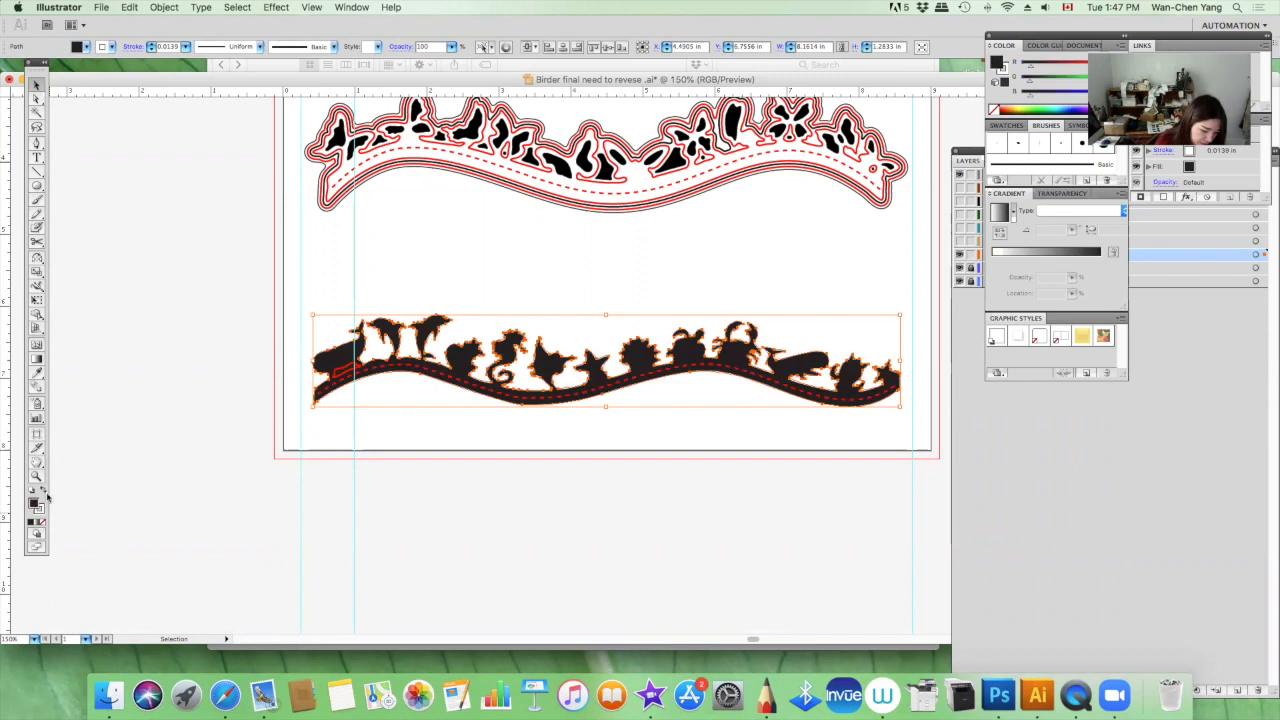
pyautogui.click(435, 528)
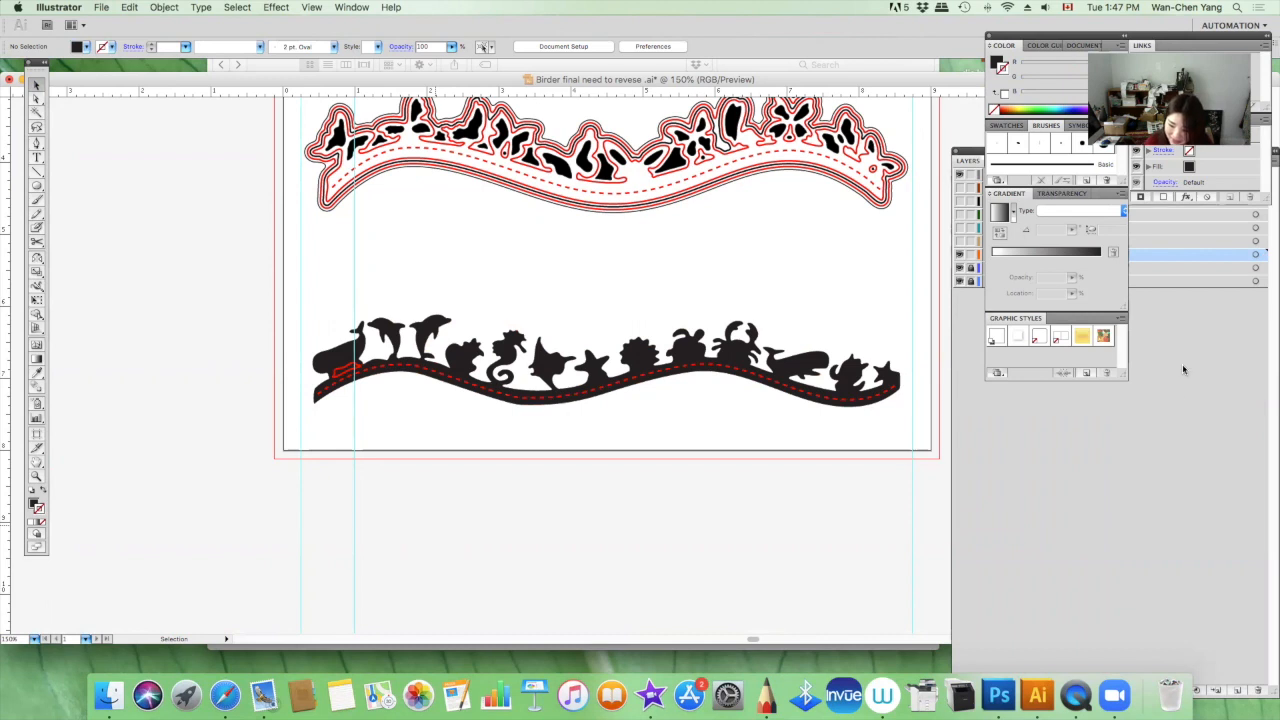
# Step: Collapse the sea shell layer, then unlock and expand the butterflies layer, leaving only its die cut line sublayer visible
pyautogui.click(978, 154)
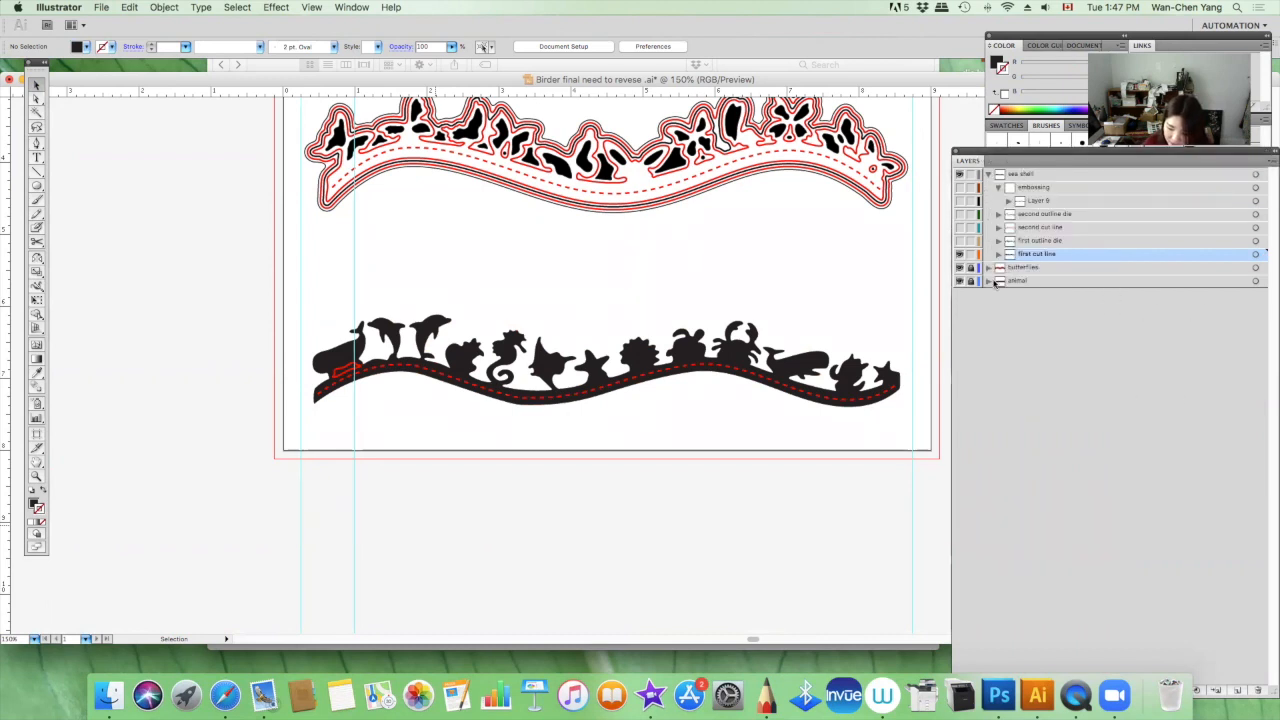
pyautogui.click(997, 189)
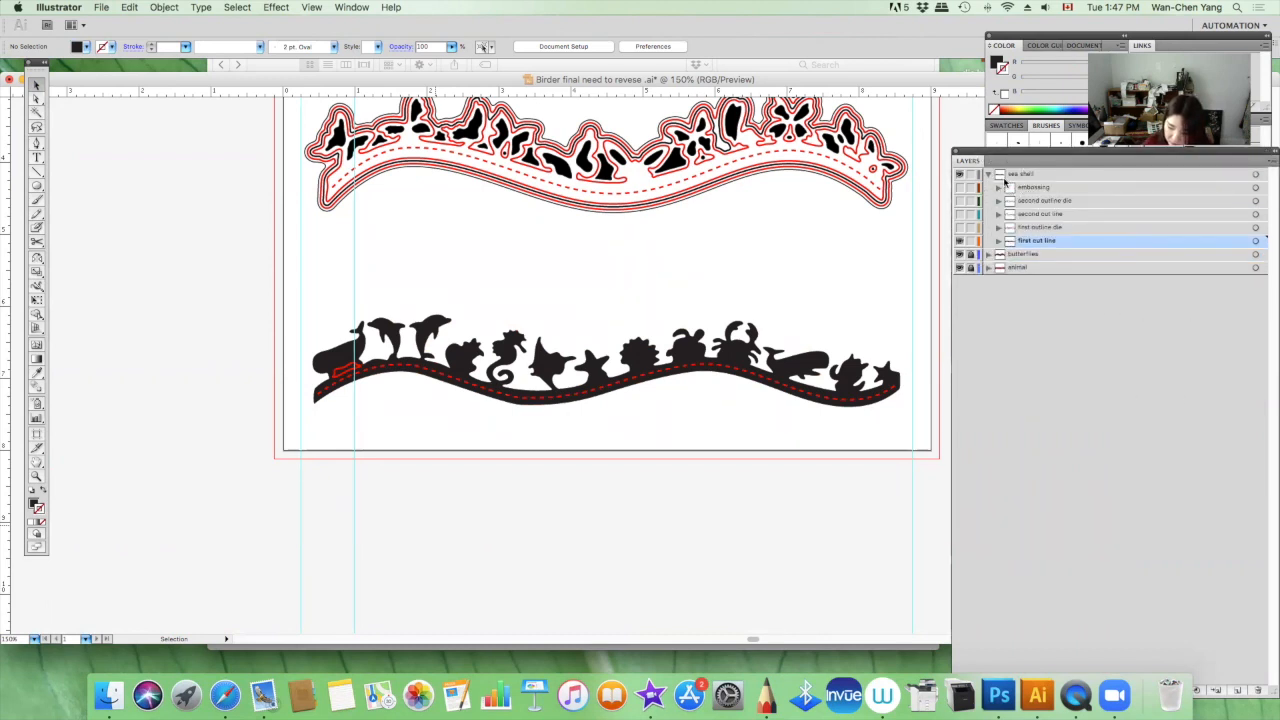
pyautogui.click(989, 175)
pyautogui.click(988, 188)
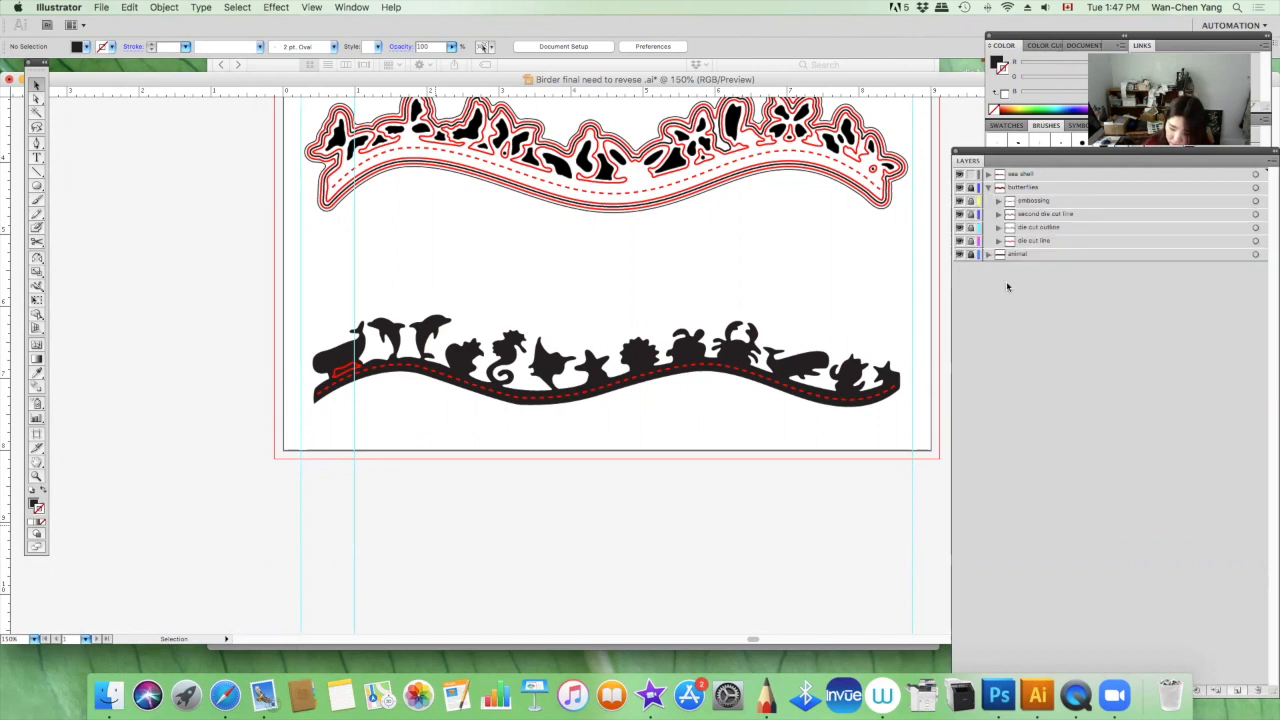
pyautogui.click(970, 187)
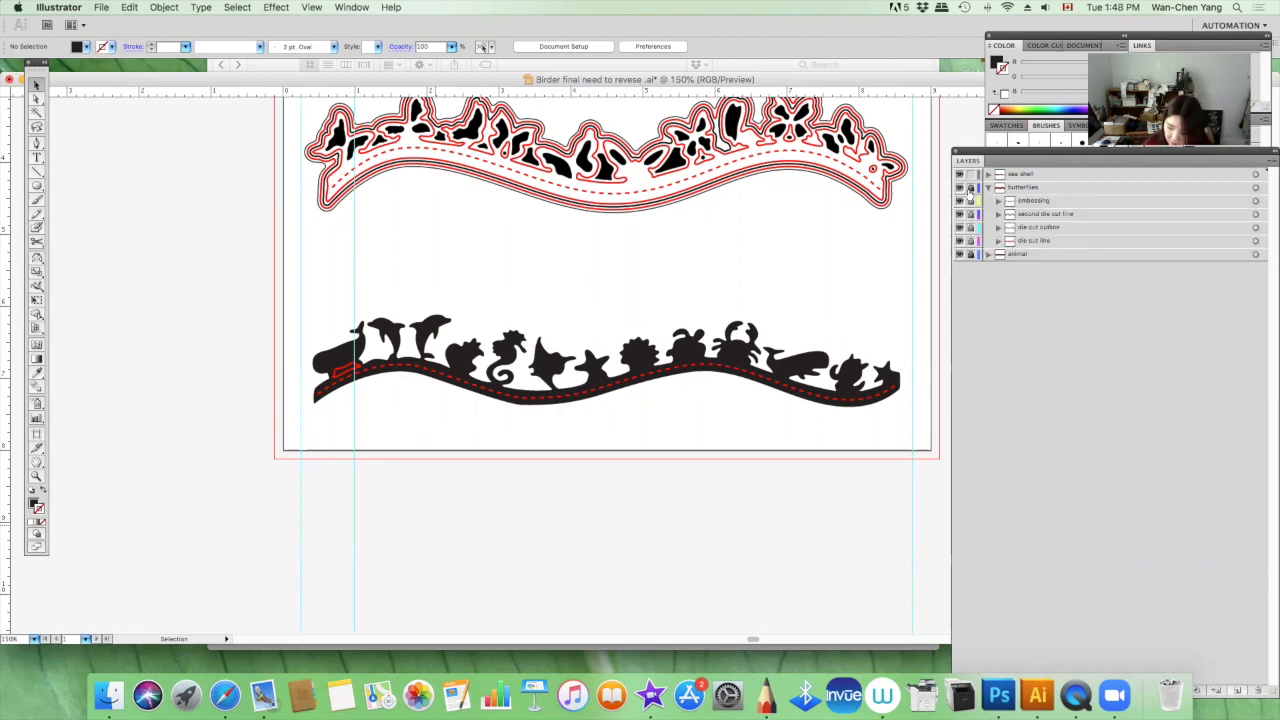
pyautogui.click(1056, 244)
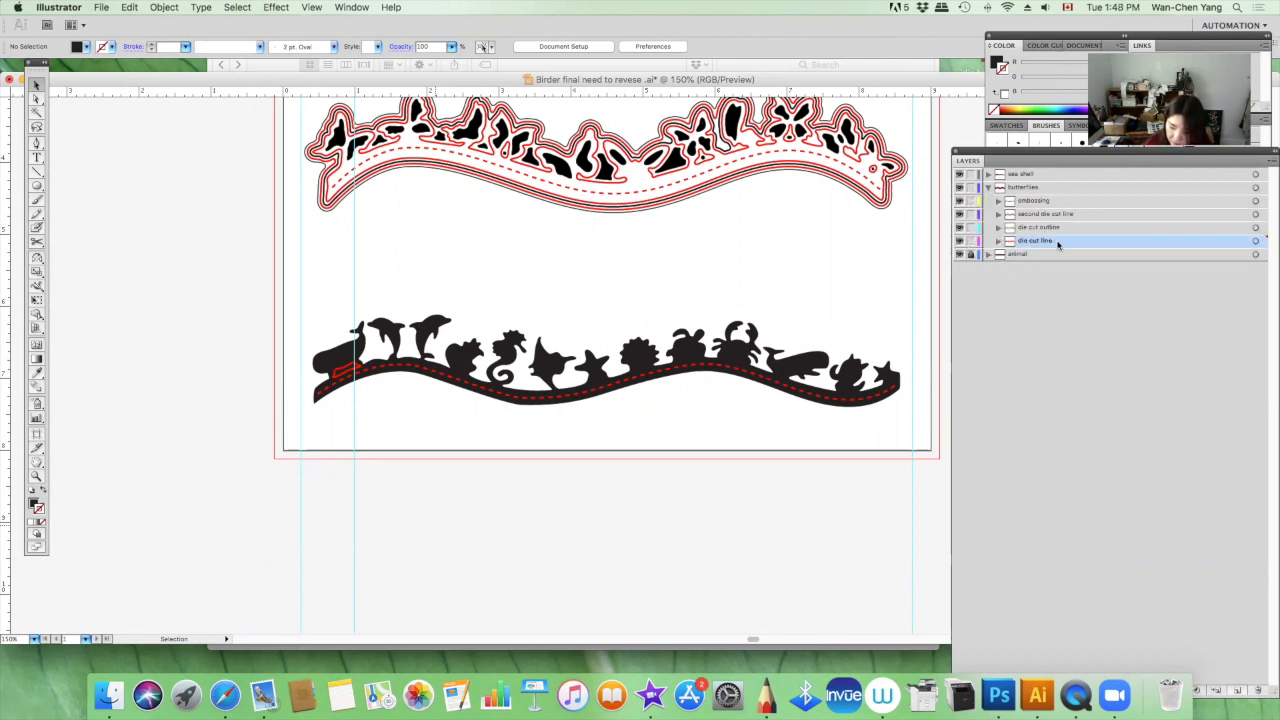
pyautogui.click(960, 201)
pyautogui.click(960, 214)
pyautogui.click(960, 227)
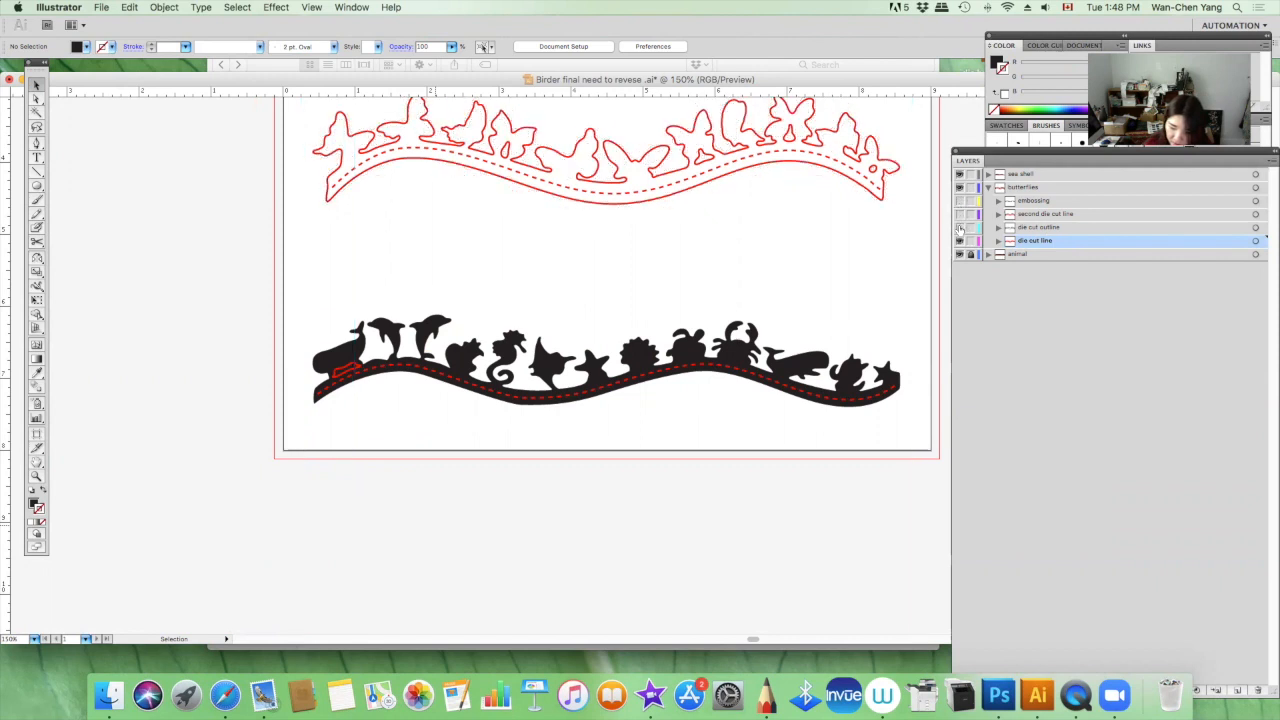
# Step: Fill the butterfly border's main outline path with black and remove its stroke
pyautogui.scroll(3, 852, 300)
pyautogui.click(826, 284)
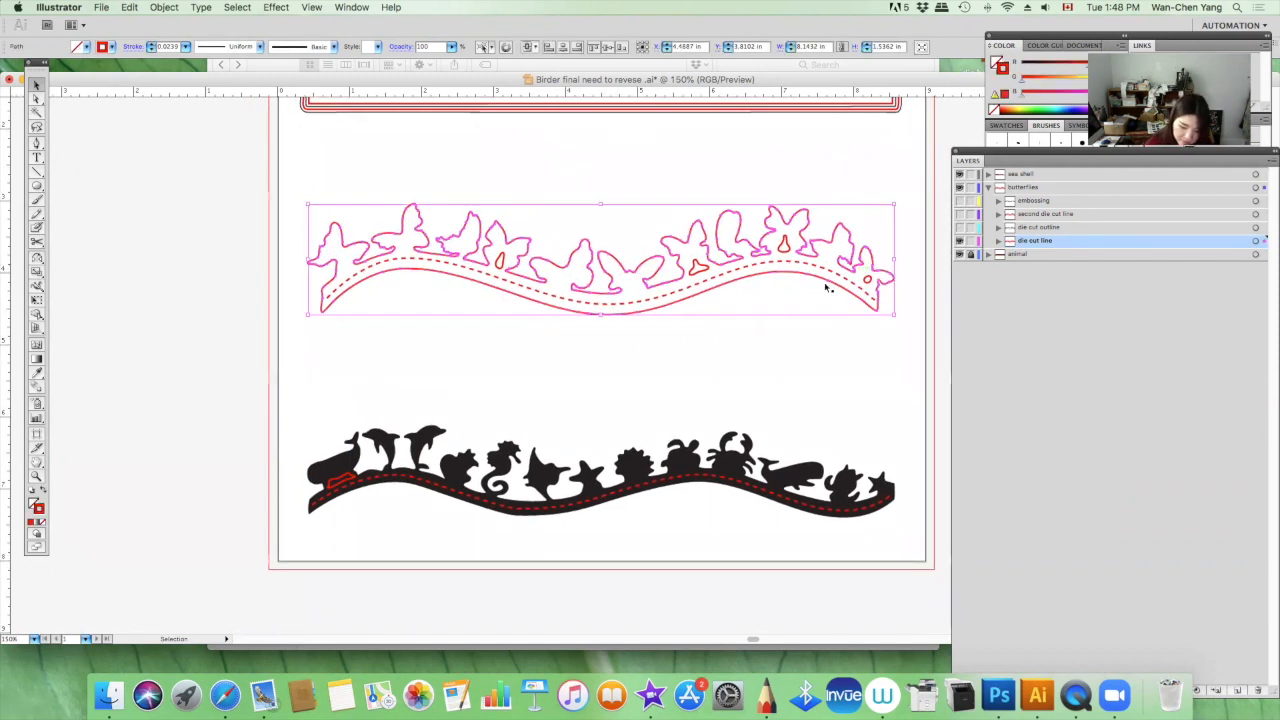
pyautogui.click(44, 503)
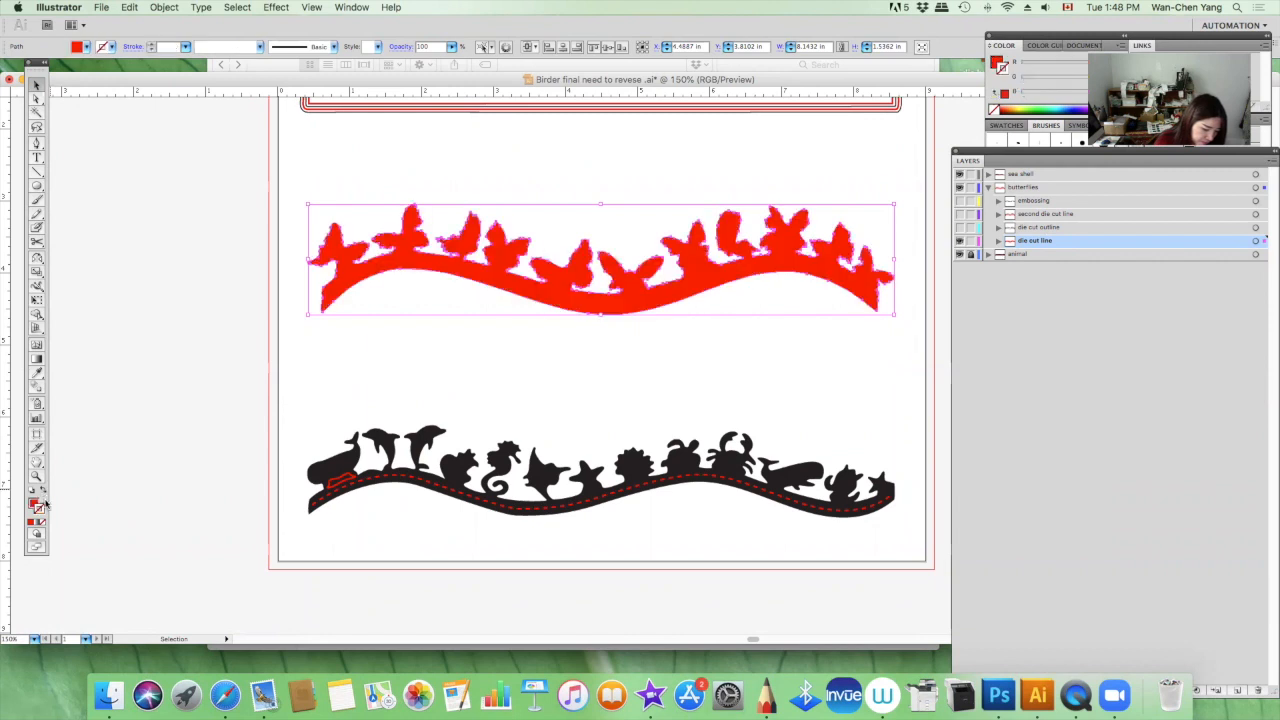
pyautogui.click(31, 514)
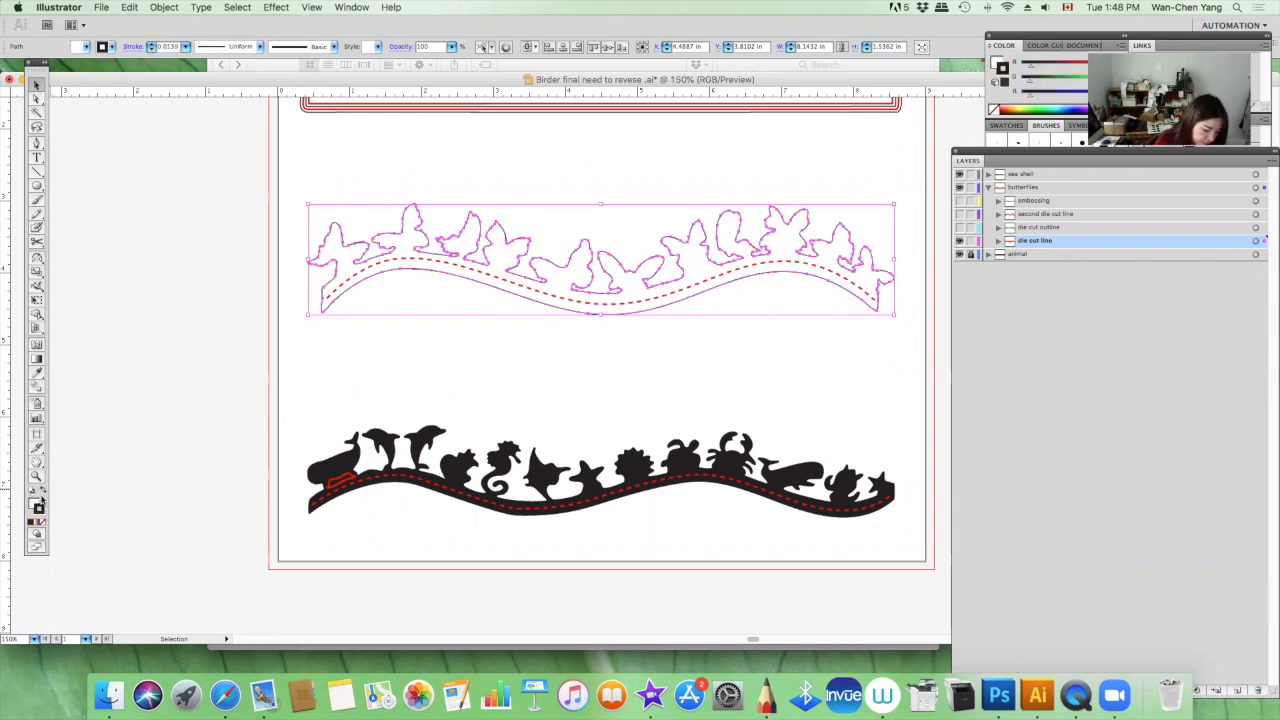
pyautogui.click(44, 501)
pyautogui.click(43, 522)
pyautogui.click(462, 399)
pyautogui.moveTo(910, 411); pyautogui.dragTo(899, 520)
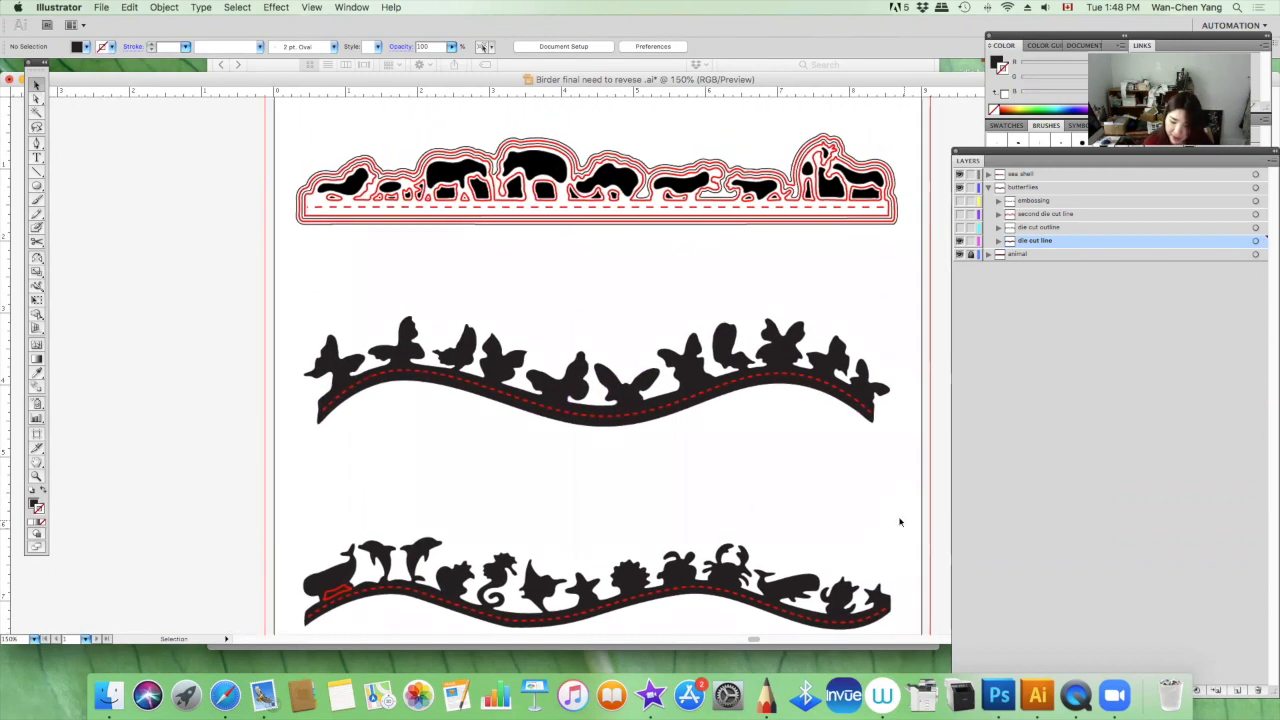
# Step: Collapse the butterflies and sea shell layers, then unlock and expand the animal layer
pyautogui.click(988, 187)
pyautogui.click(988, 175)
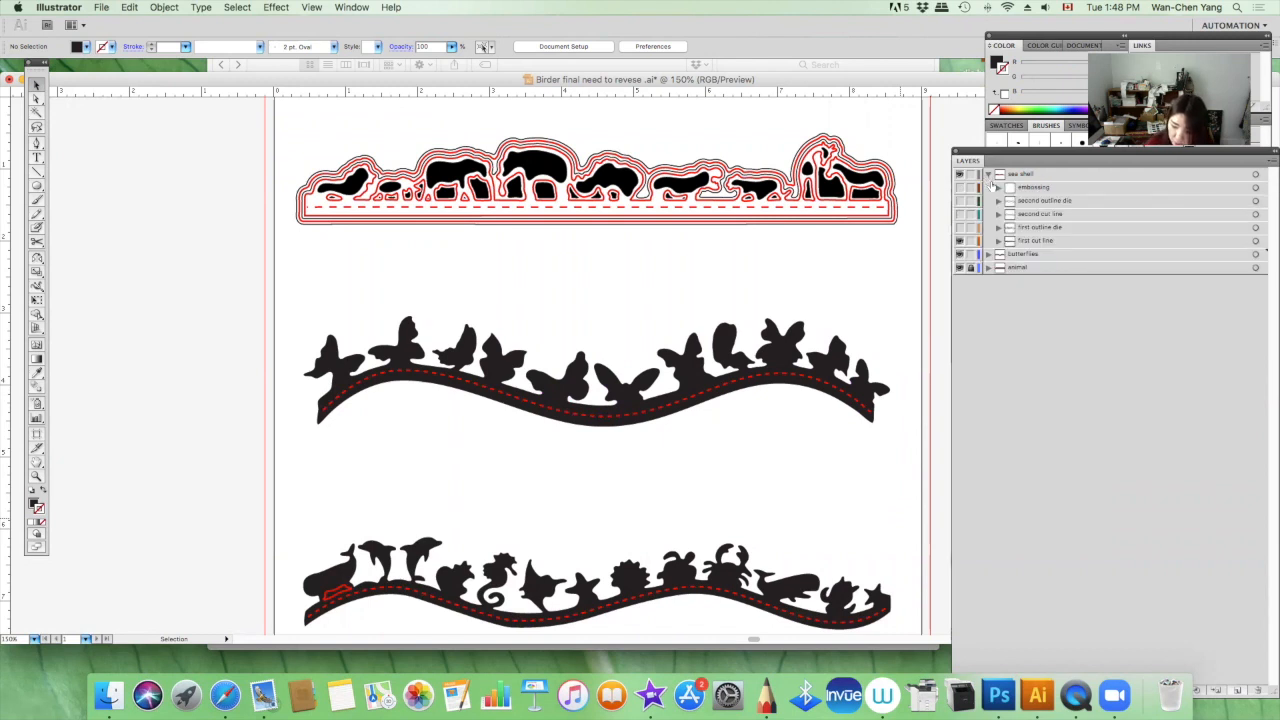
pyautogui.click(961, 228)
pyautogui.click(961, 228)
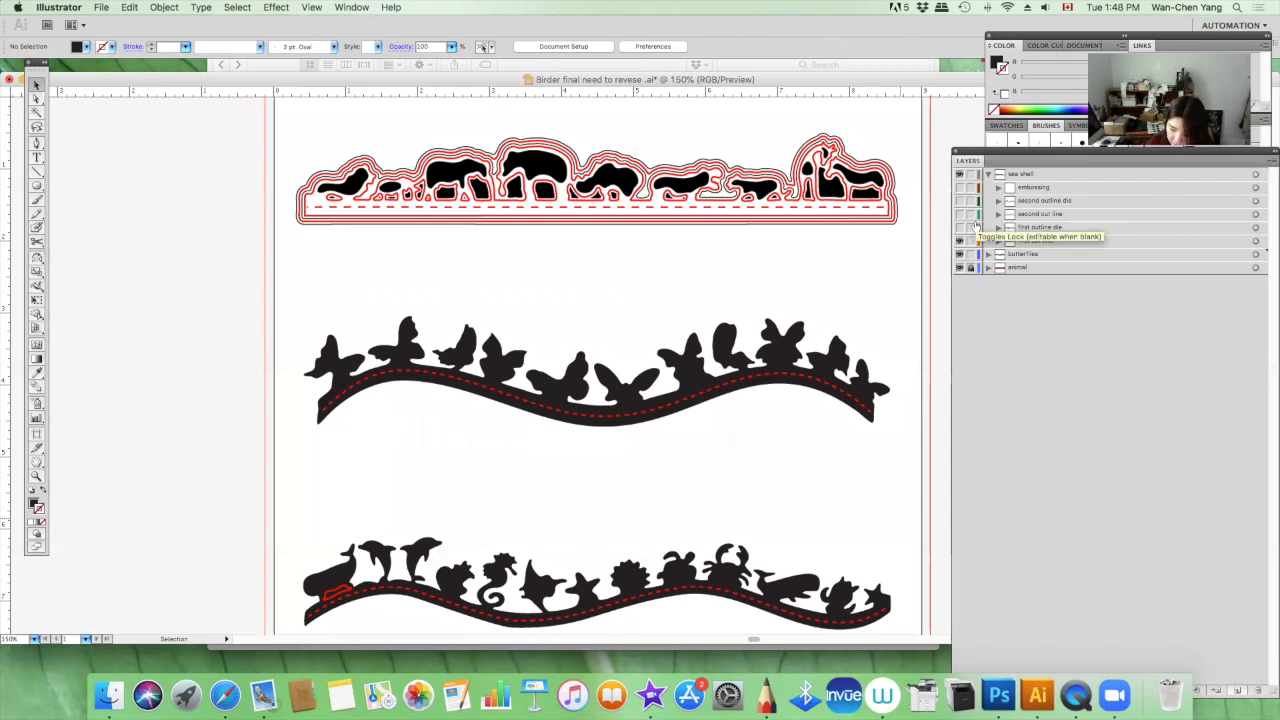
pyautogui.click(987, 174)
pyautogui.click(987, 201)
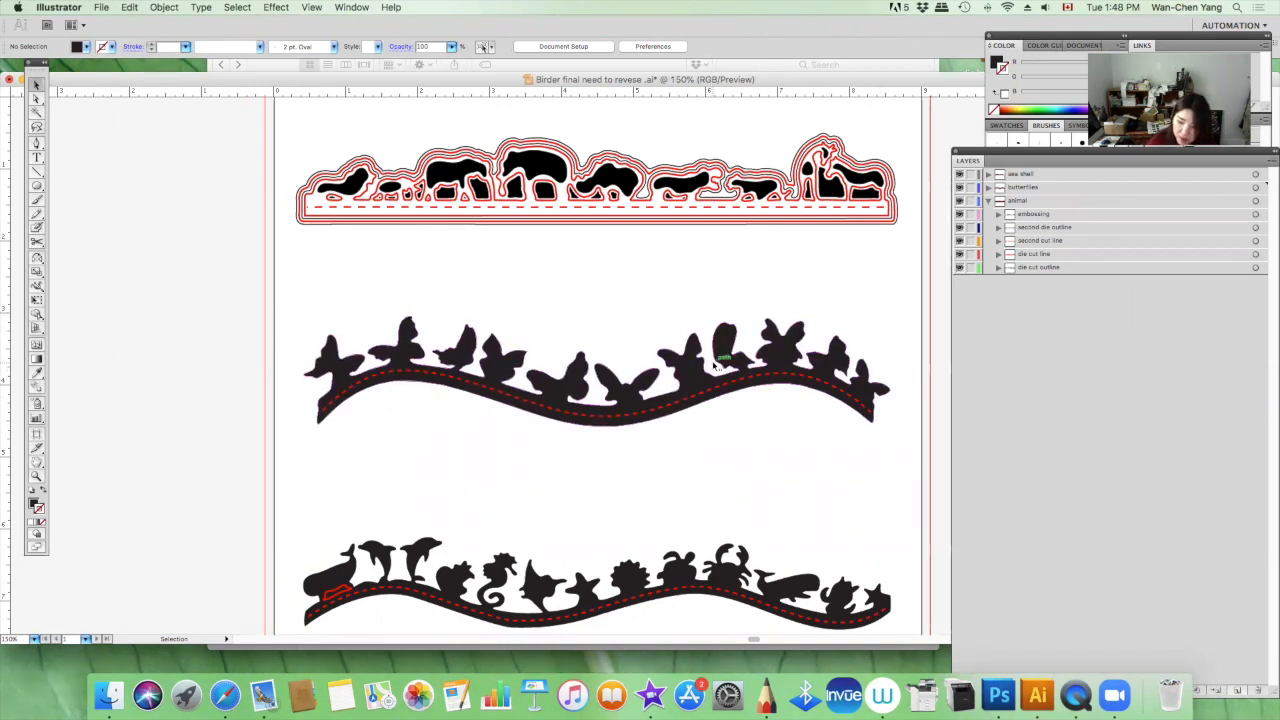
# Step: Hide the animal layer's embossing, second die outline, second cut line and die cut line sublayers, keeping the butterflies layer visible
pyautogui.moveTo(960, 260); pyautogui.dragTo(960, 184)
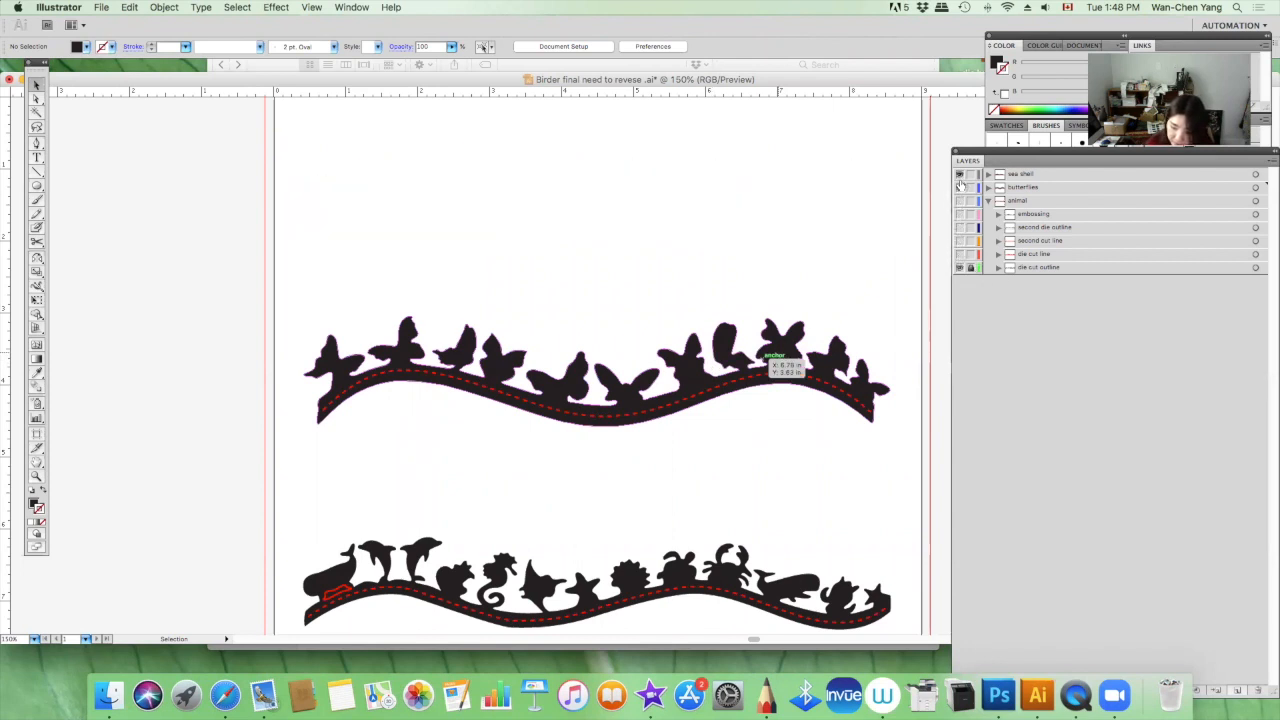
pyautogui.click(960, 186)
pyautogui.click(959, 187)
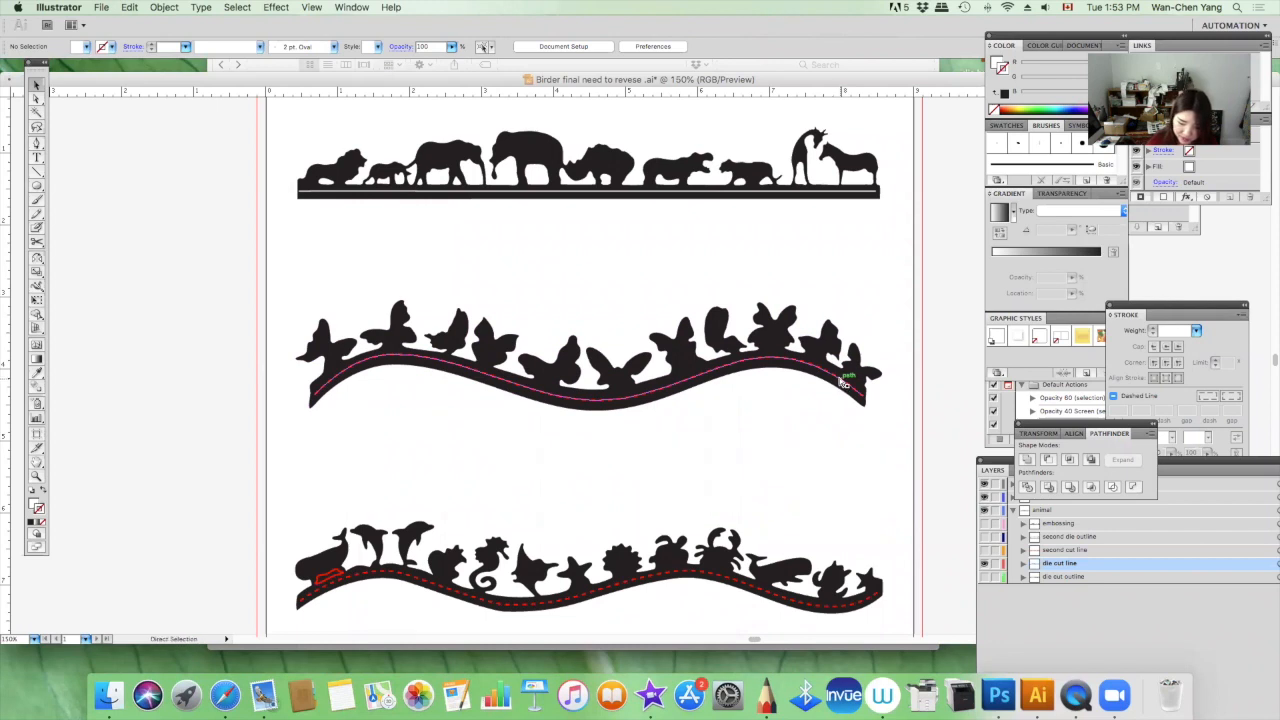
# Step: Change the dashed red line along the butterfly border's wavy band to a solid white stroke with no fill
pyautogui.click(843, 383)
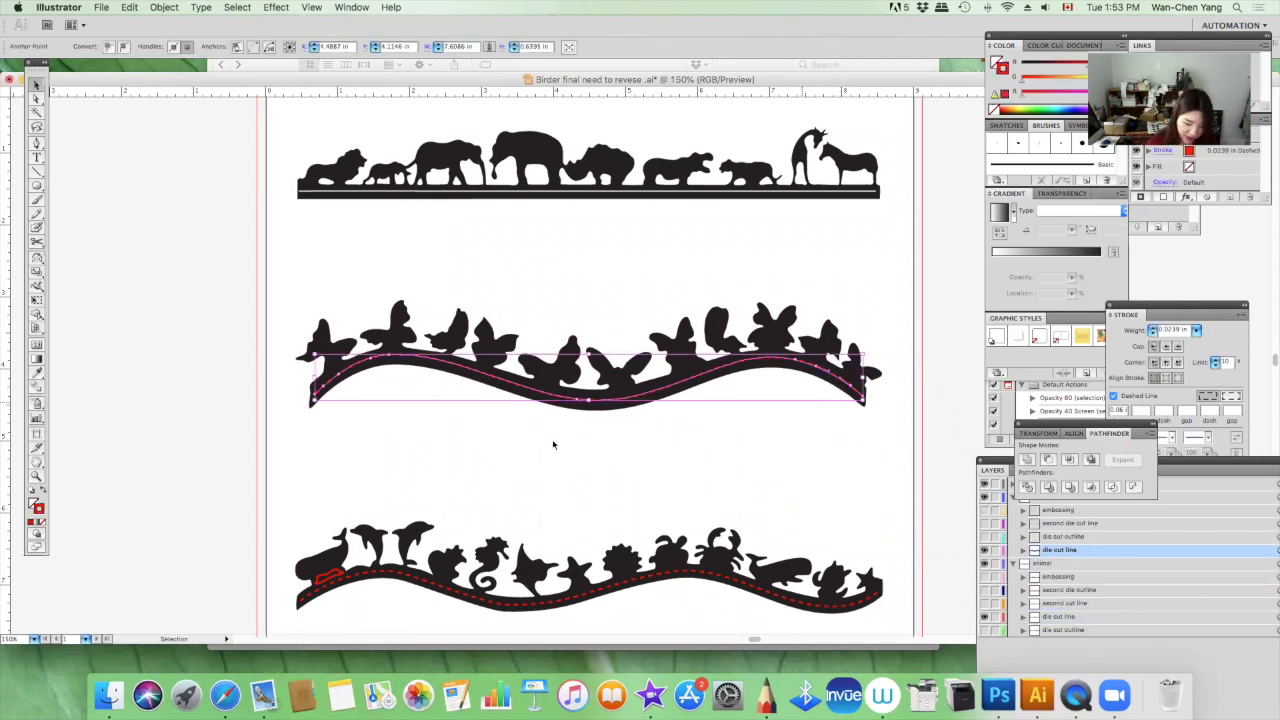
pyautogui.click(44, 521)
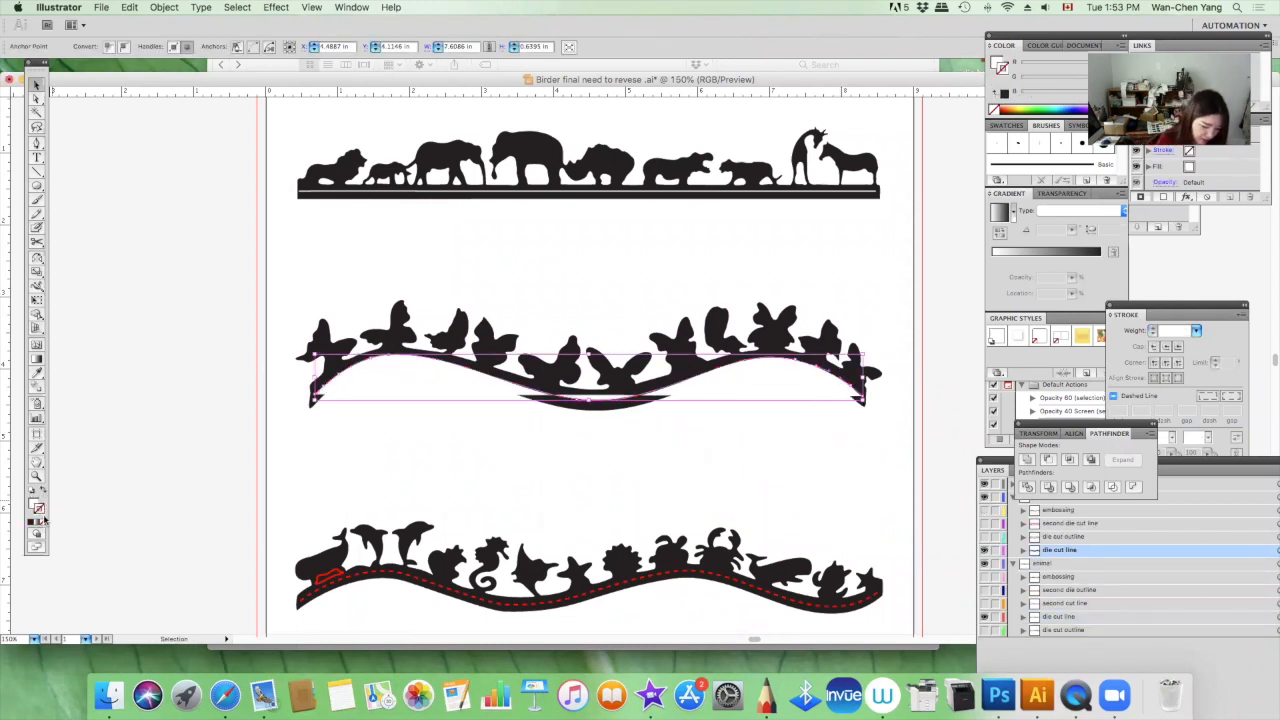
pyautogui.click(38, 497)
pyautogui.click(32, 492)
pyautogui.click(43, 491)
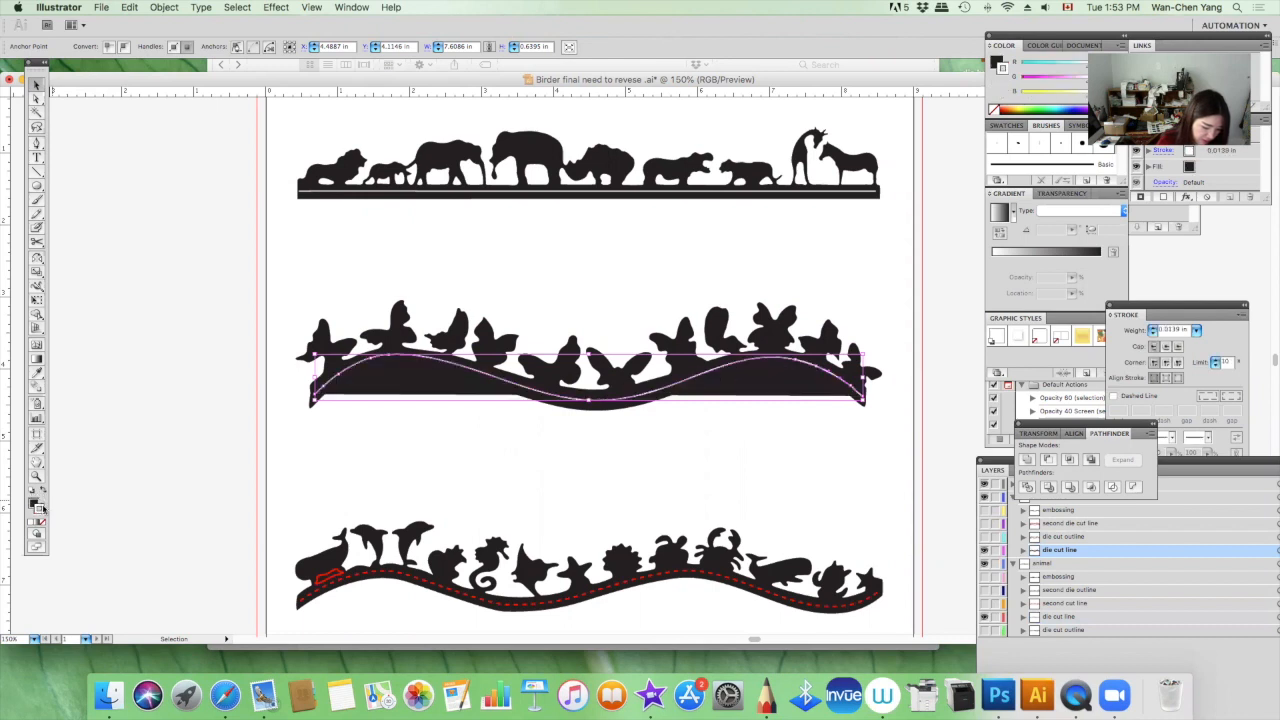
pyautogui.click(34, 503)
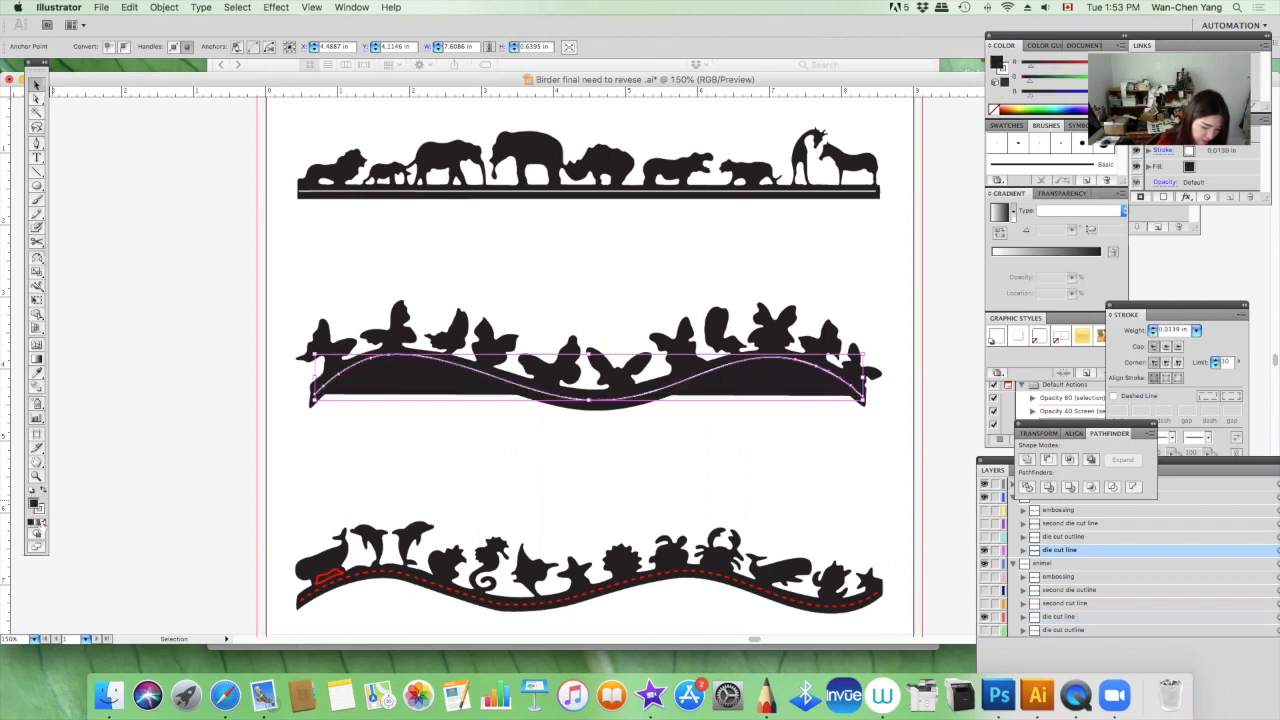
pyautogui.click(173, 499)
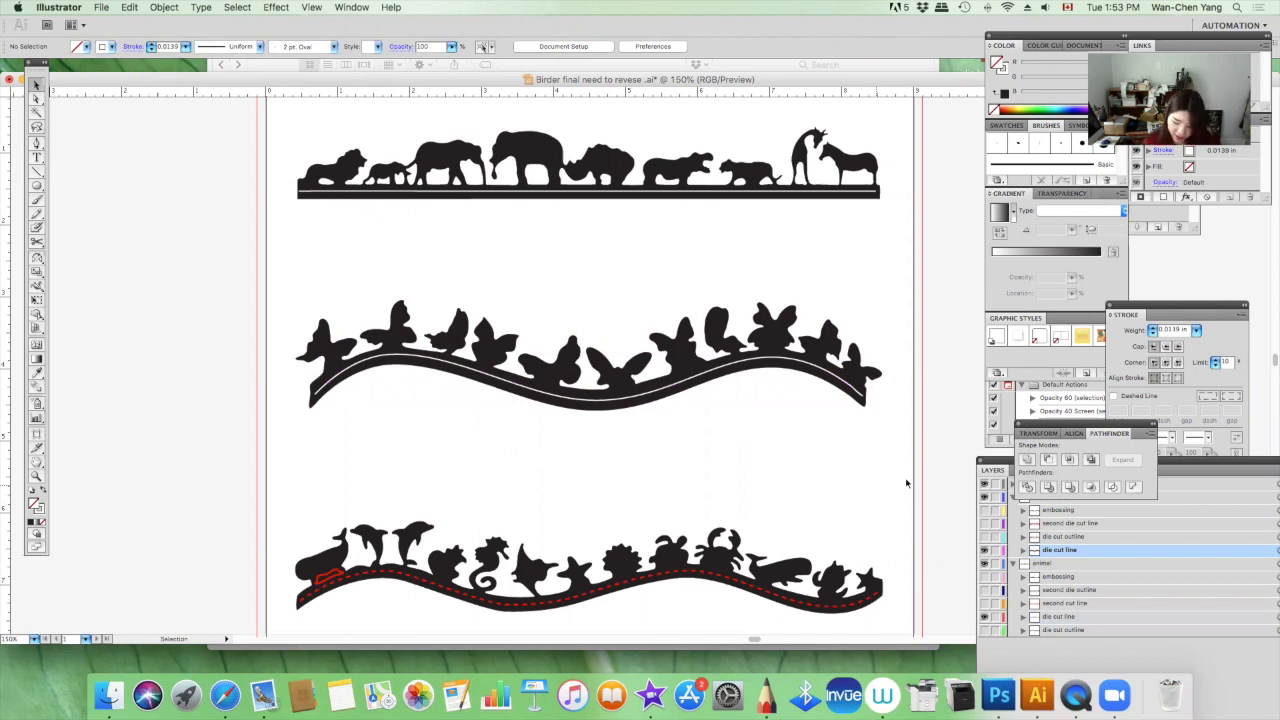
# Step: Close the border document "Birder final need to revese .ai" without saving its changes
pyautogui.press('super+minus')
pyautogui.press('super+minus')
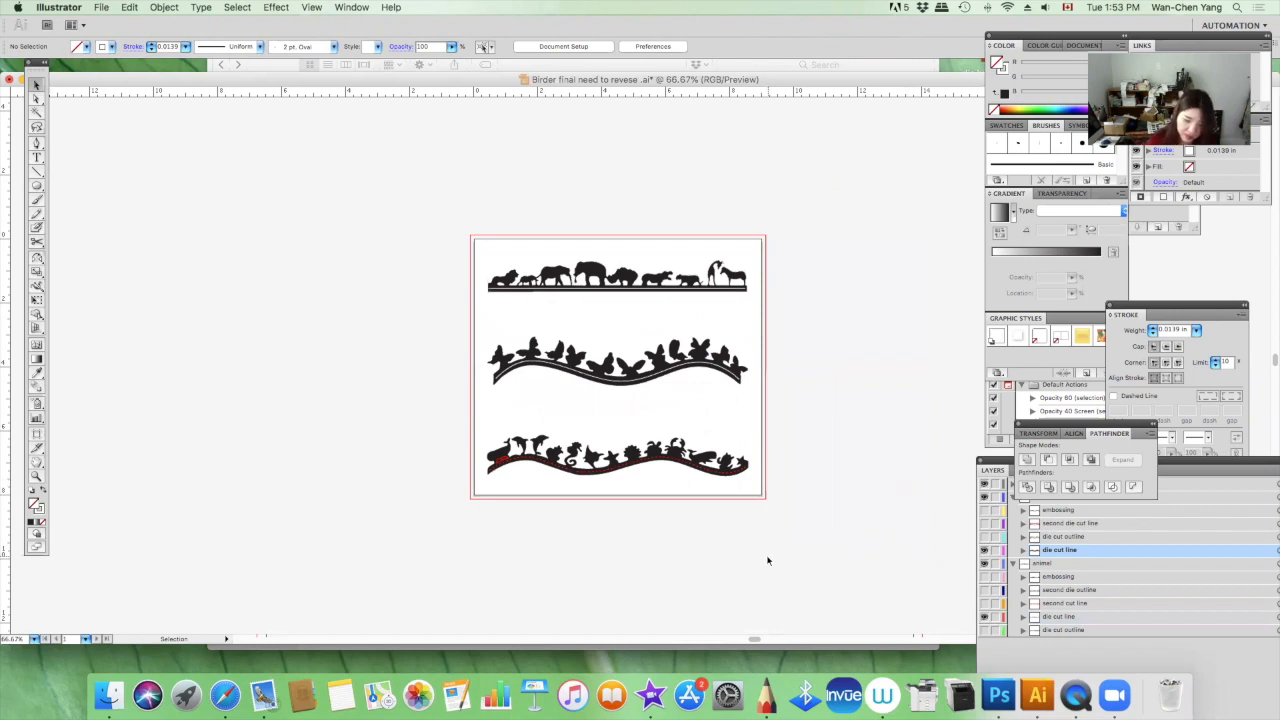
pyautogui.doubleClick(240, 78)
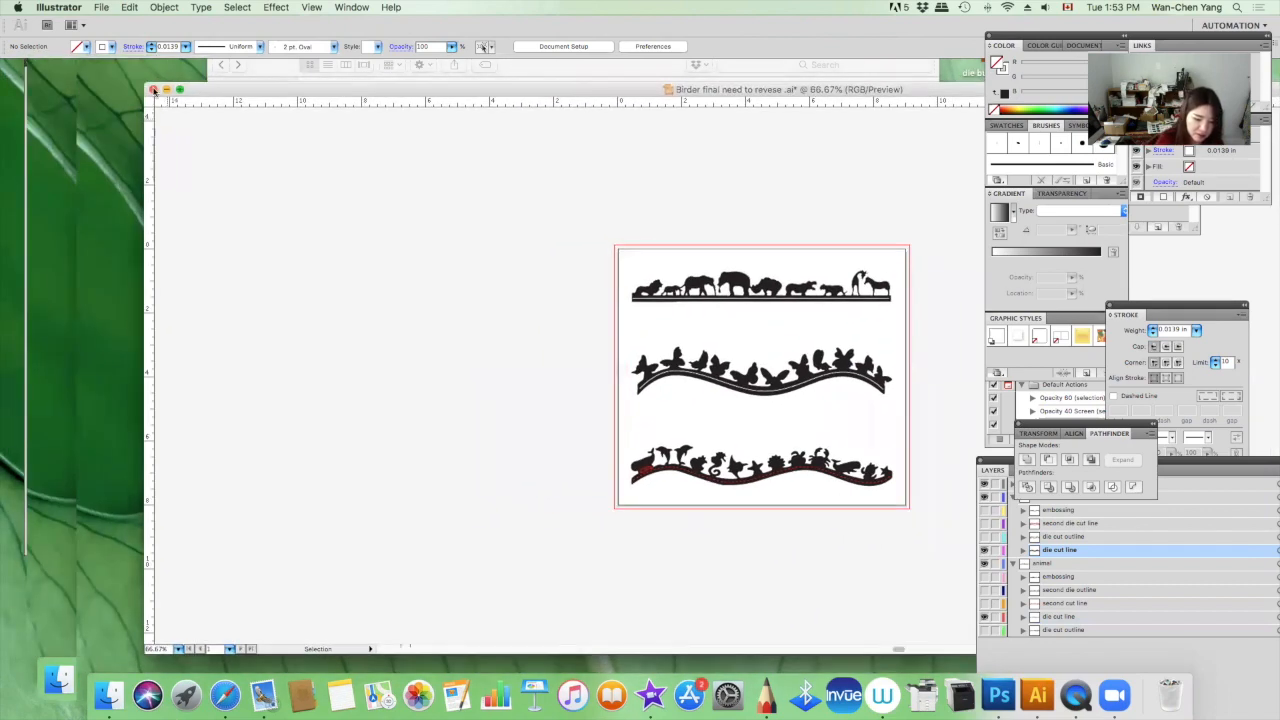
pyautogui.click(153, 89)
pyautogui.click(589, 215)
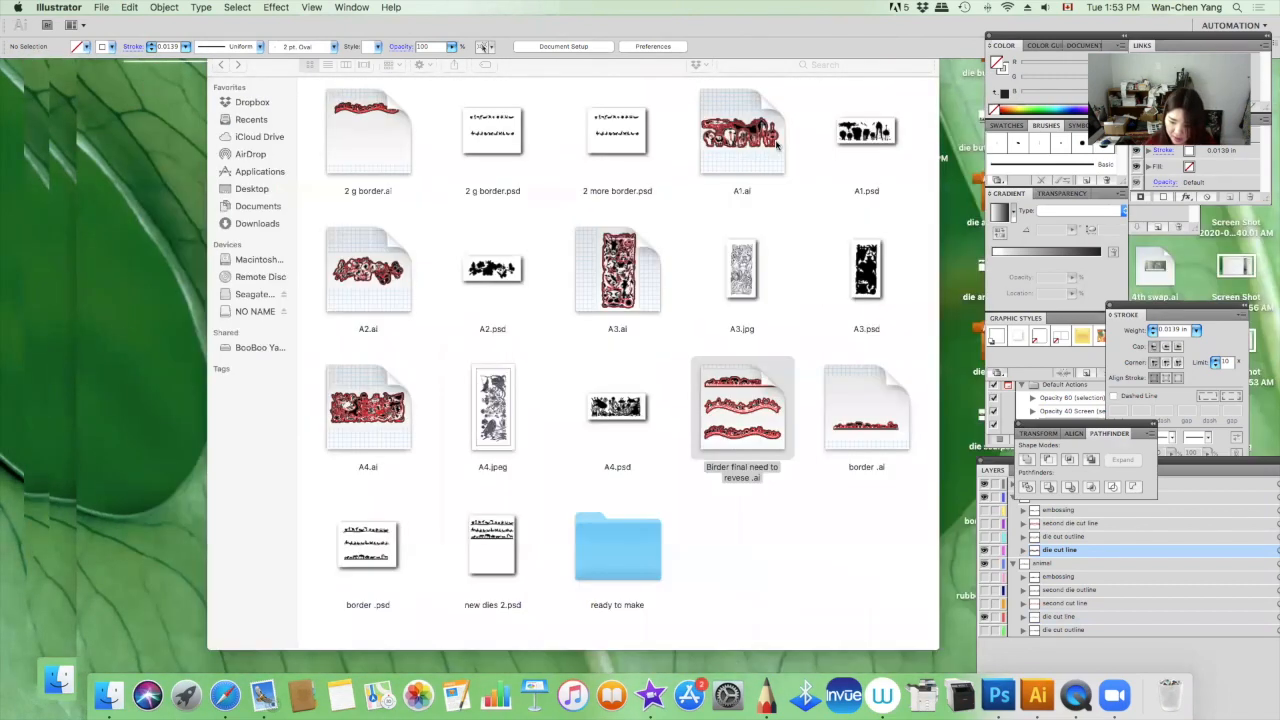